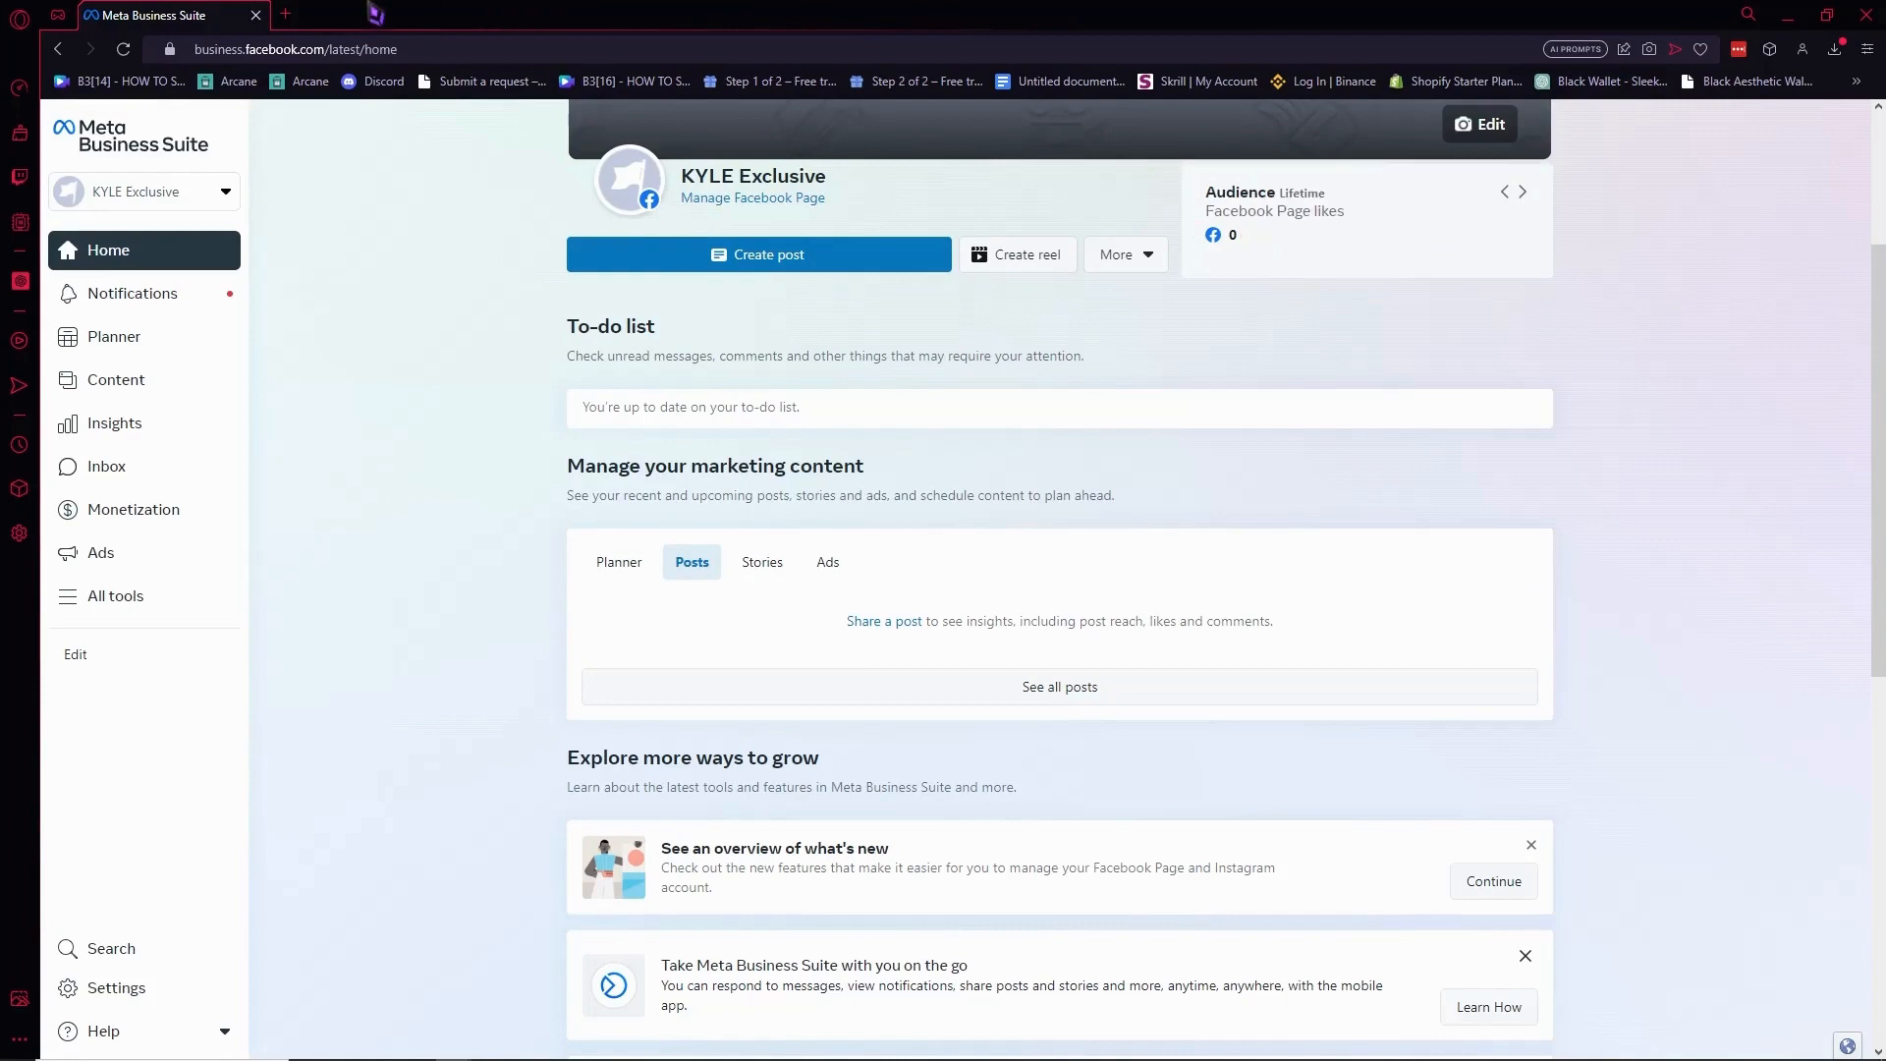
# Search Google for 'meta business suite' in a new tab and open the Business Suite result.
pyautogui.click(288, 14)
pyautogui.write(',eta')
pyautogui.press('BackSpace')
pyautogui.press('BackSpace')
pyautogui.press('BackSpace')
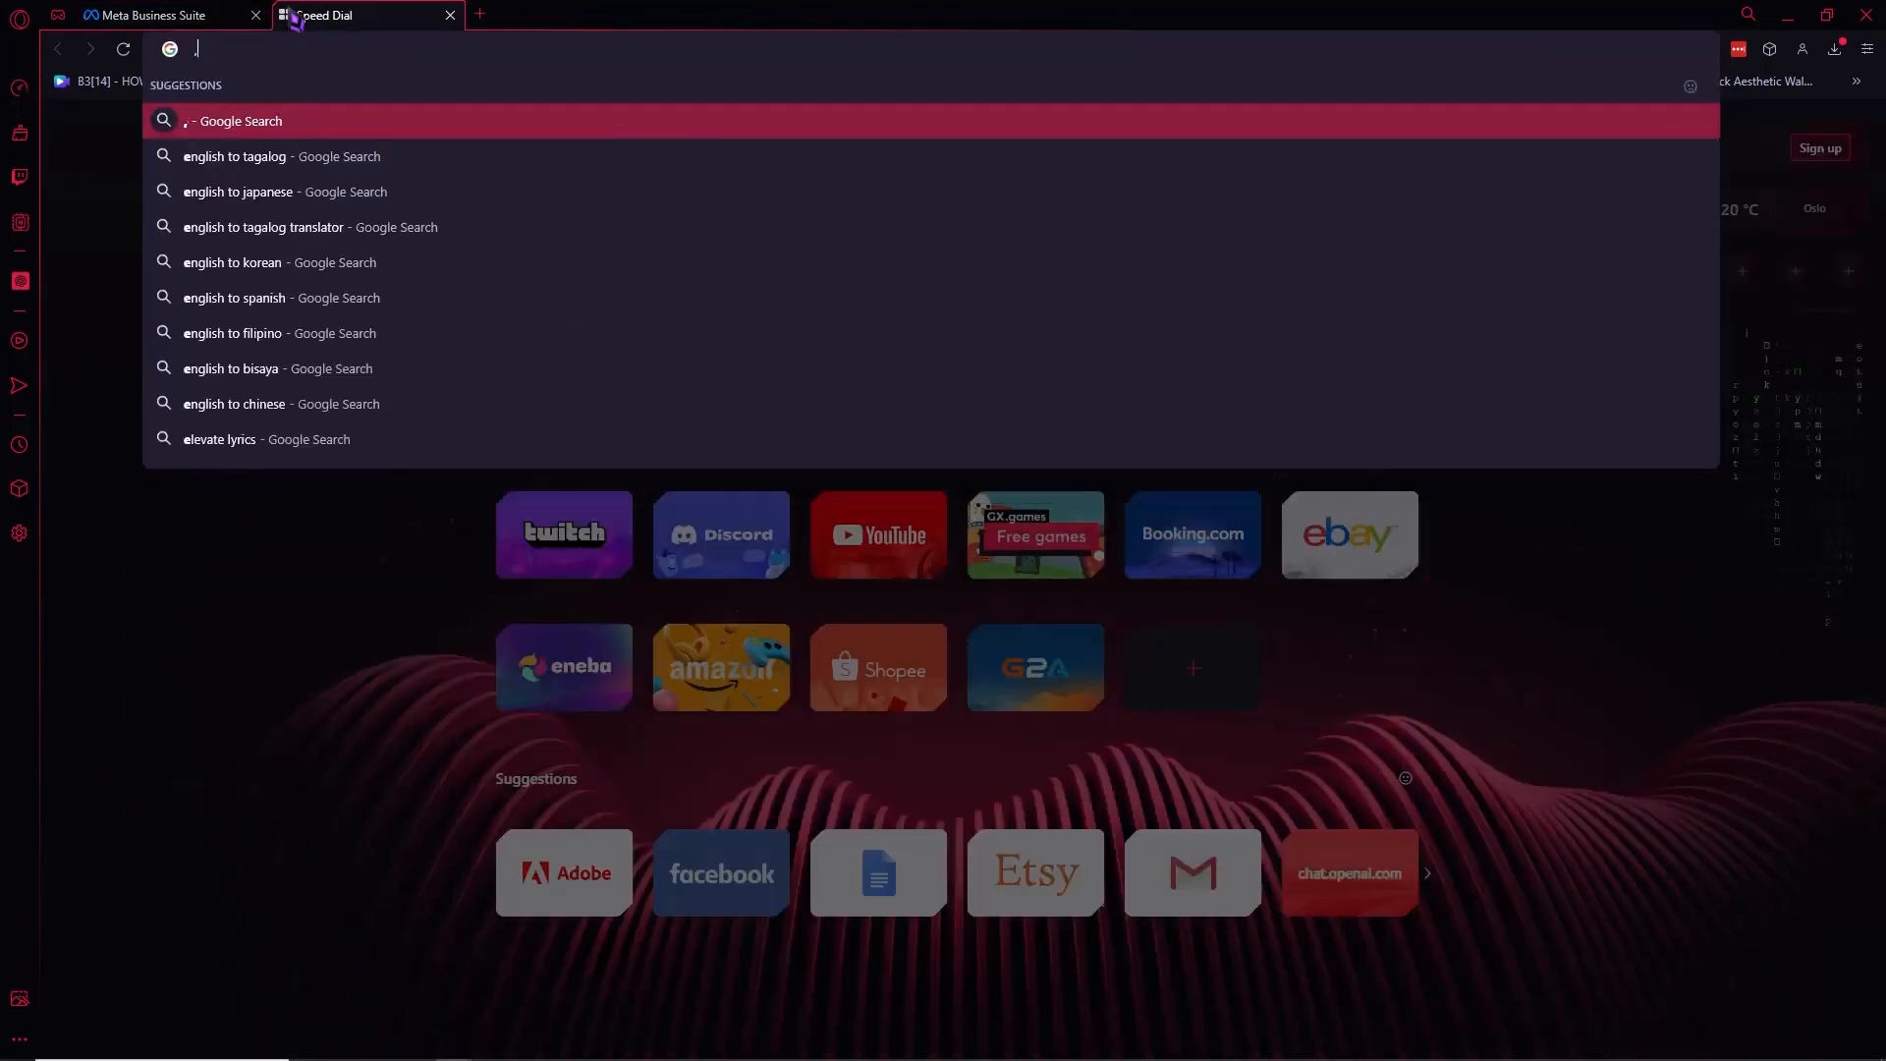
pyautogui.press('BackSpace')
pyautogui.write('meta')
pyautogui.press('Return')
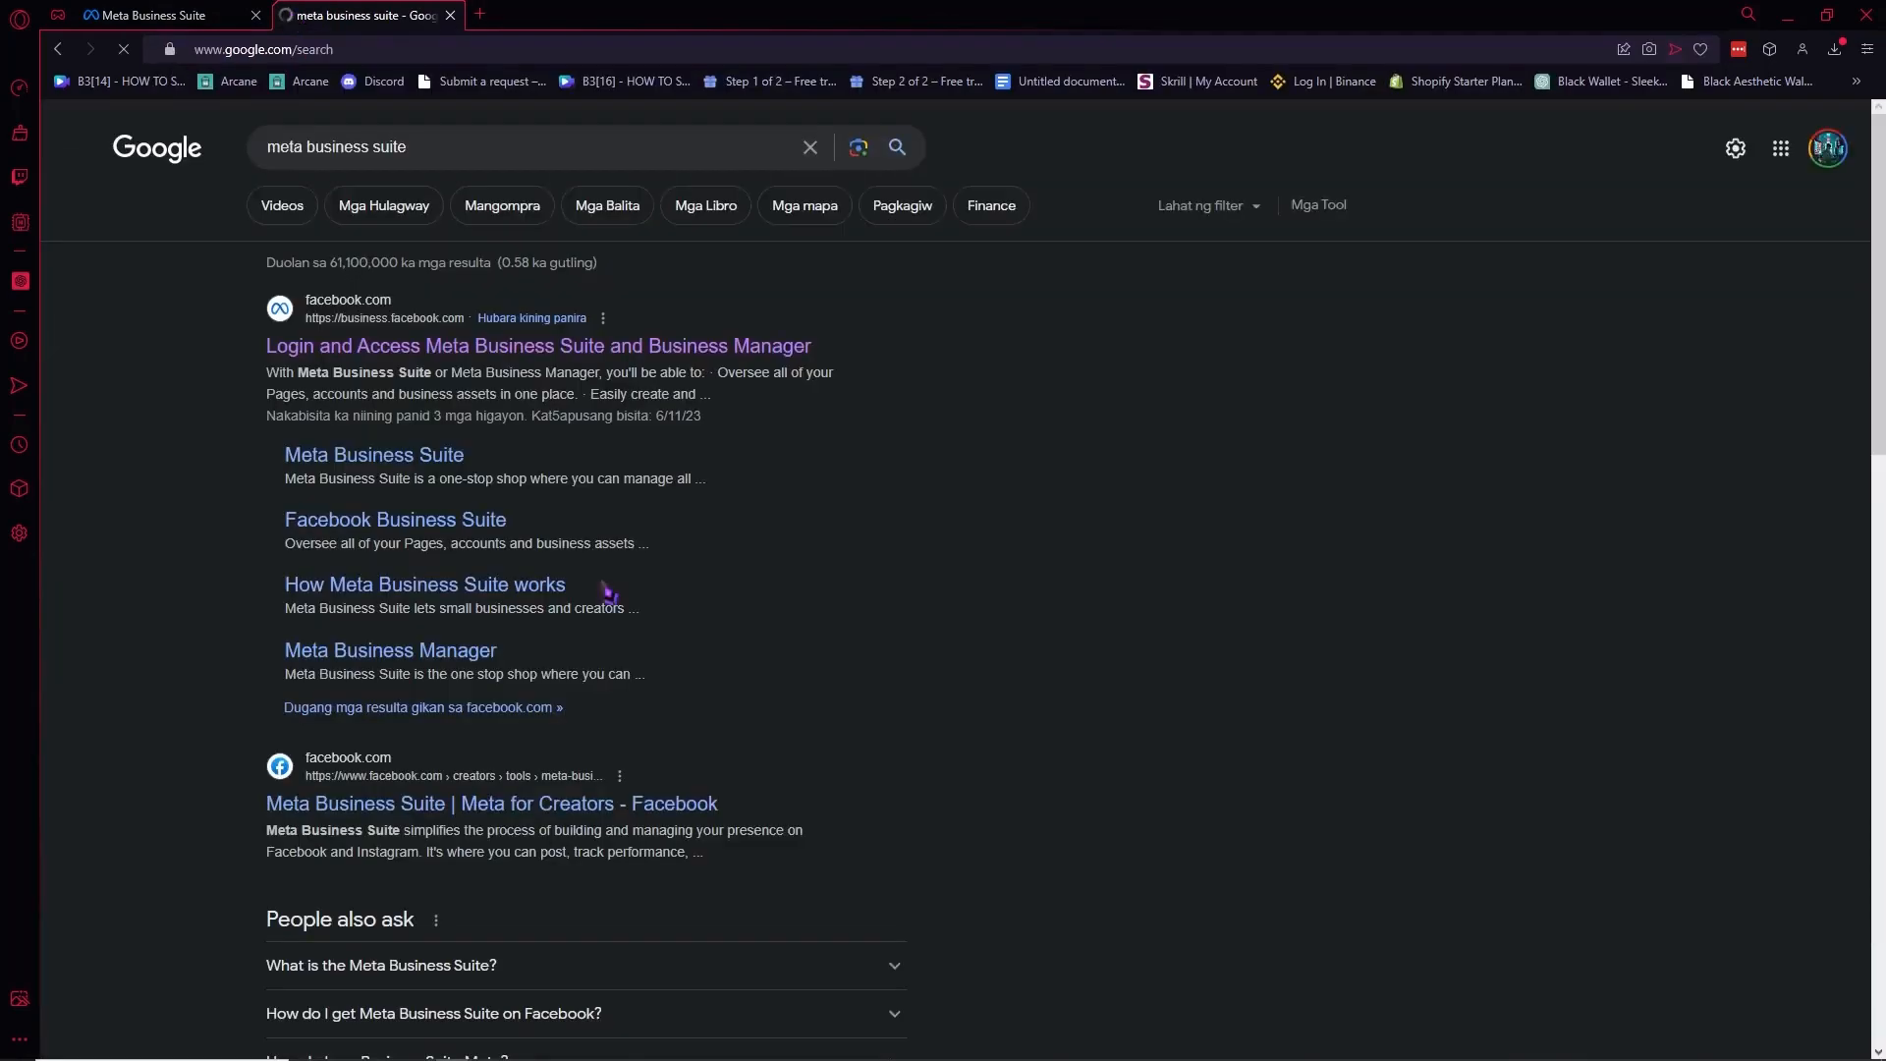
pyautogui.click(337, 353)
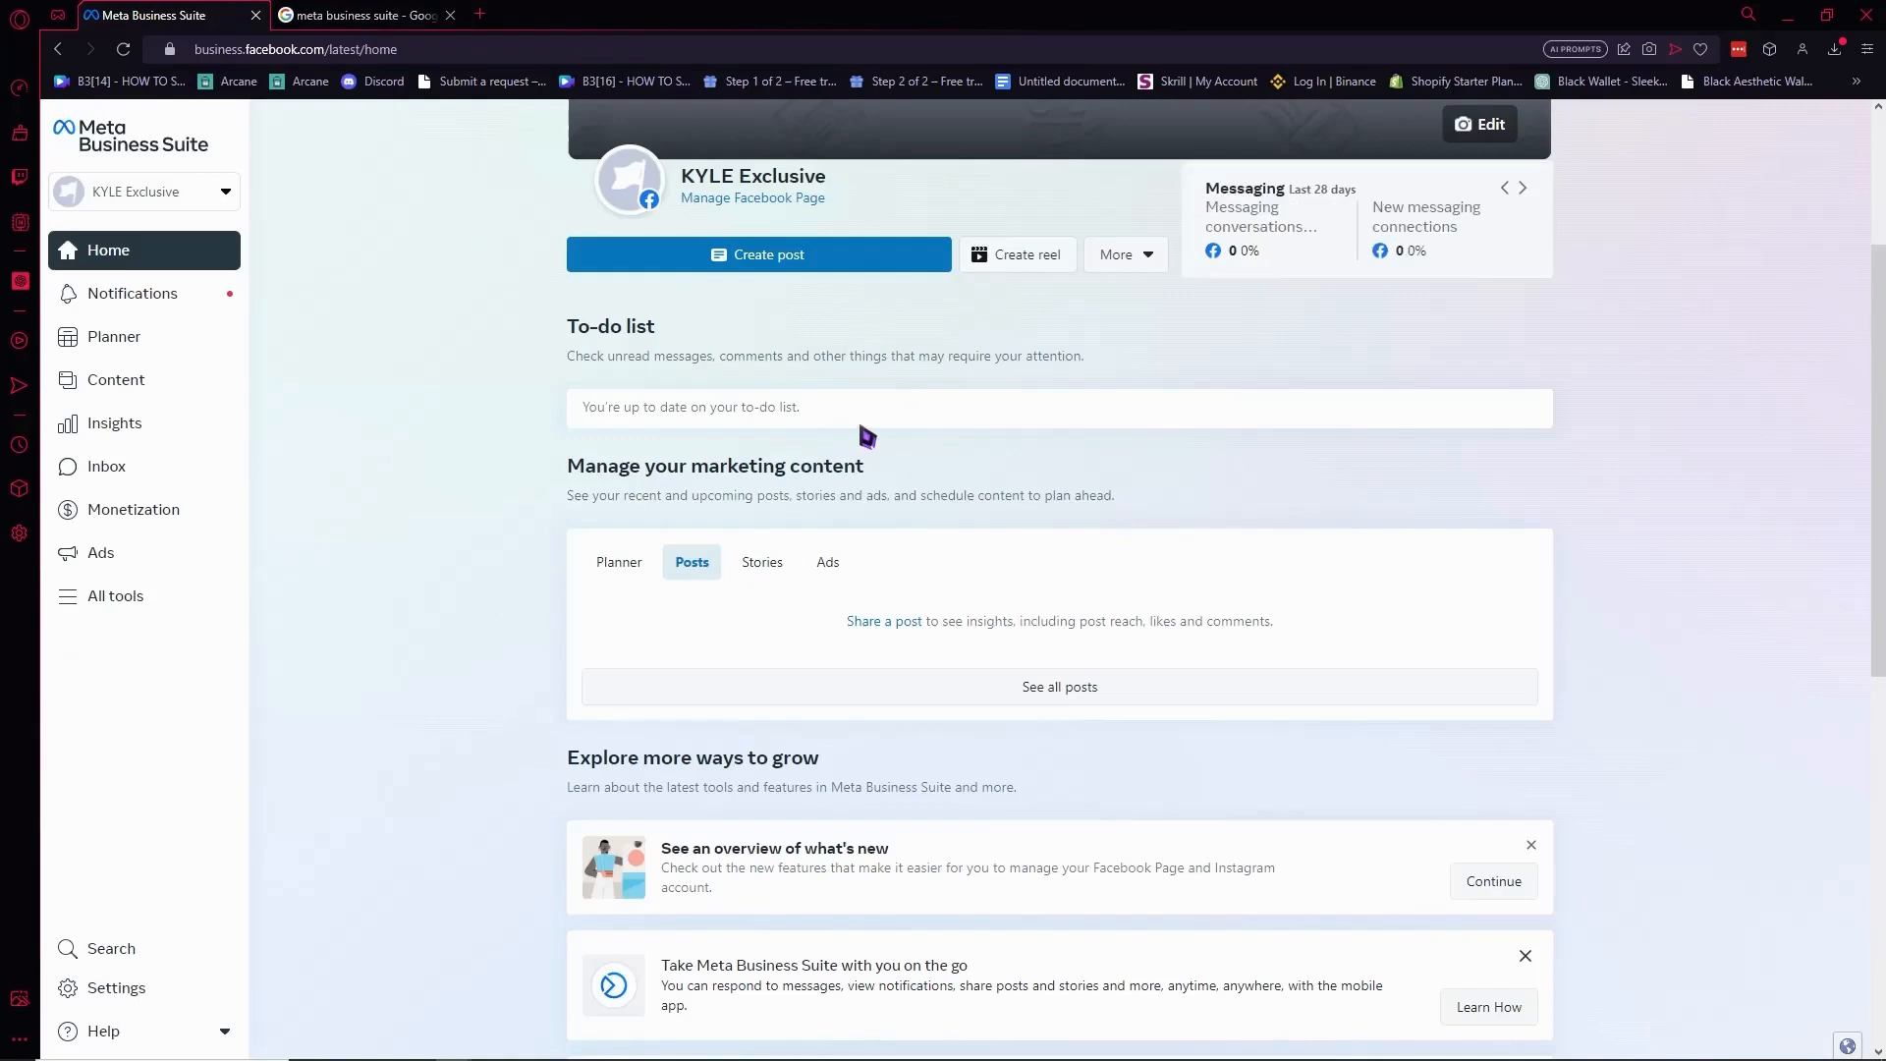
pyautogui.scroll(3, 880, 442)
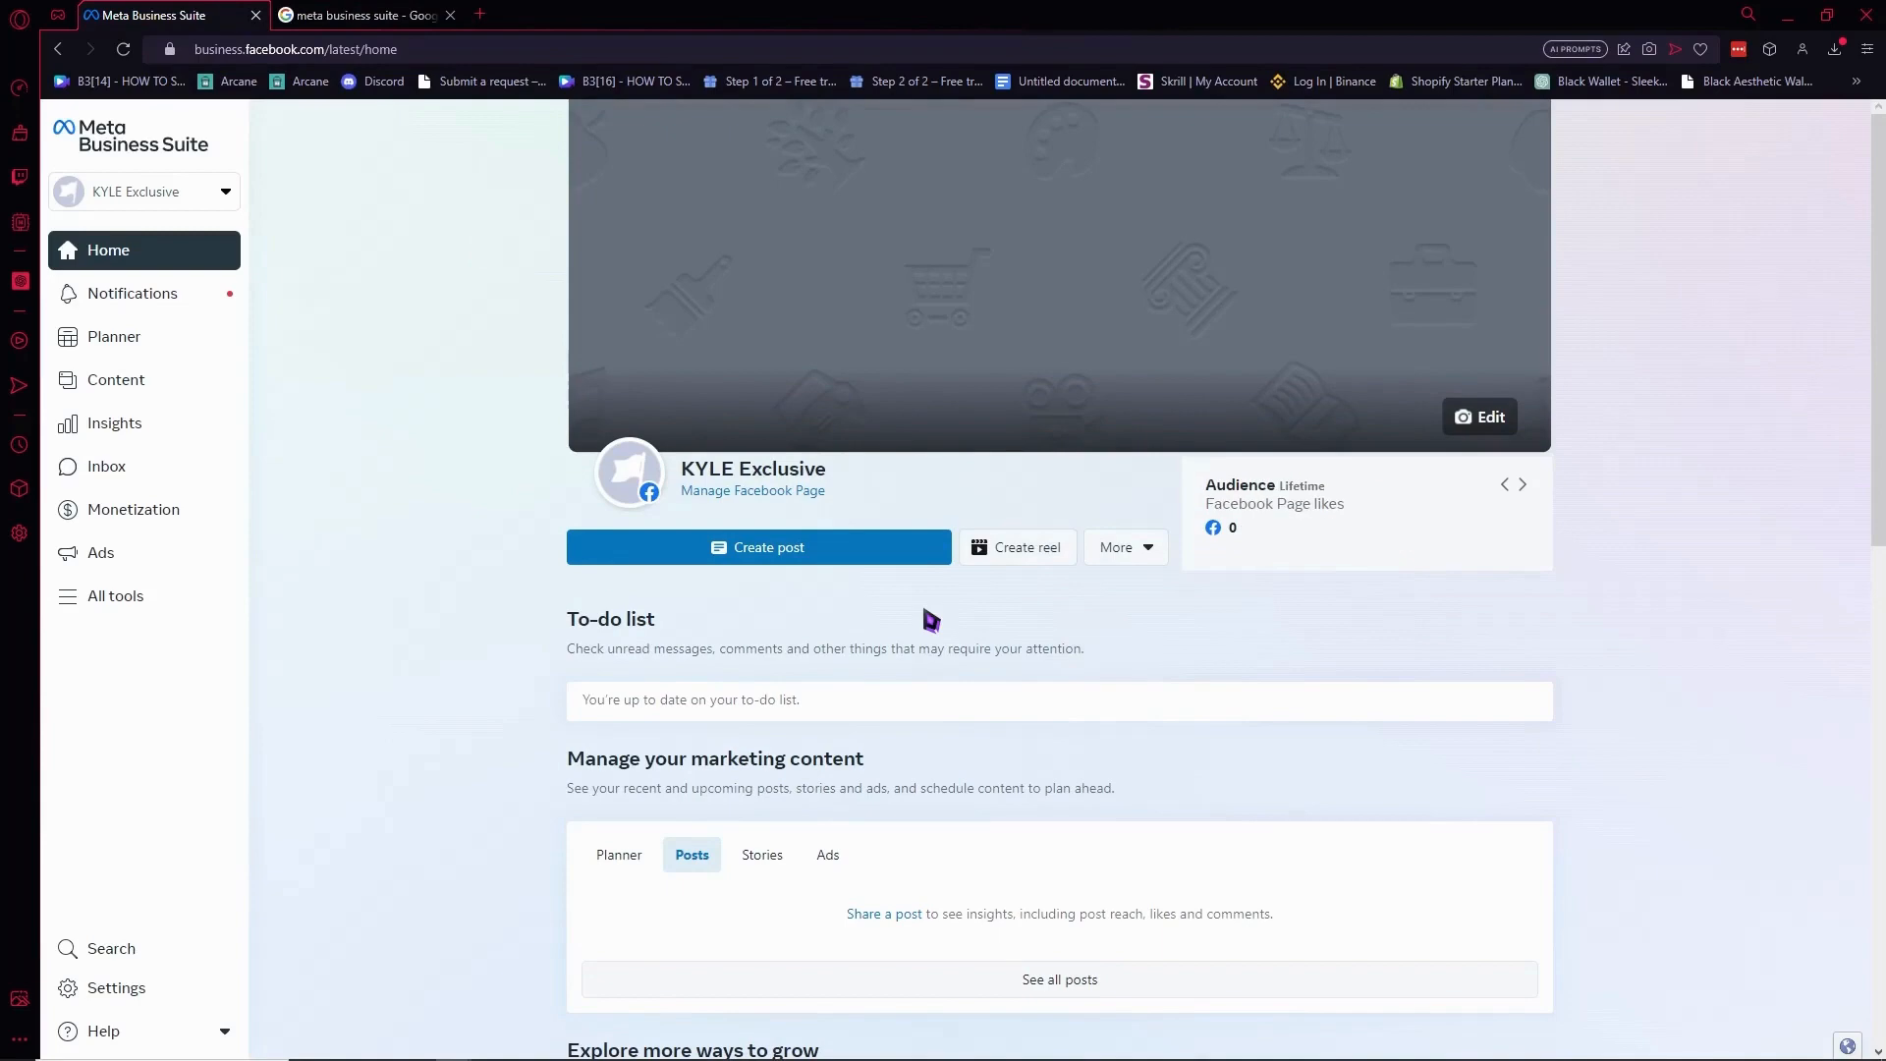
pyautogui.click(480, 14)
pyautogui.write('face')
pyautogui.press('Return')
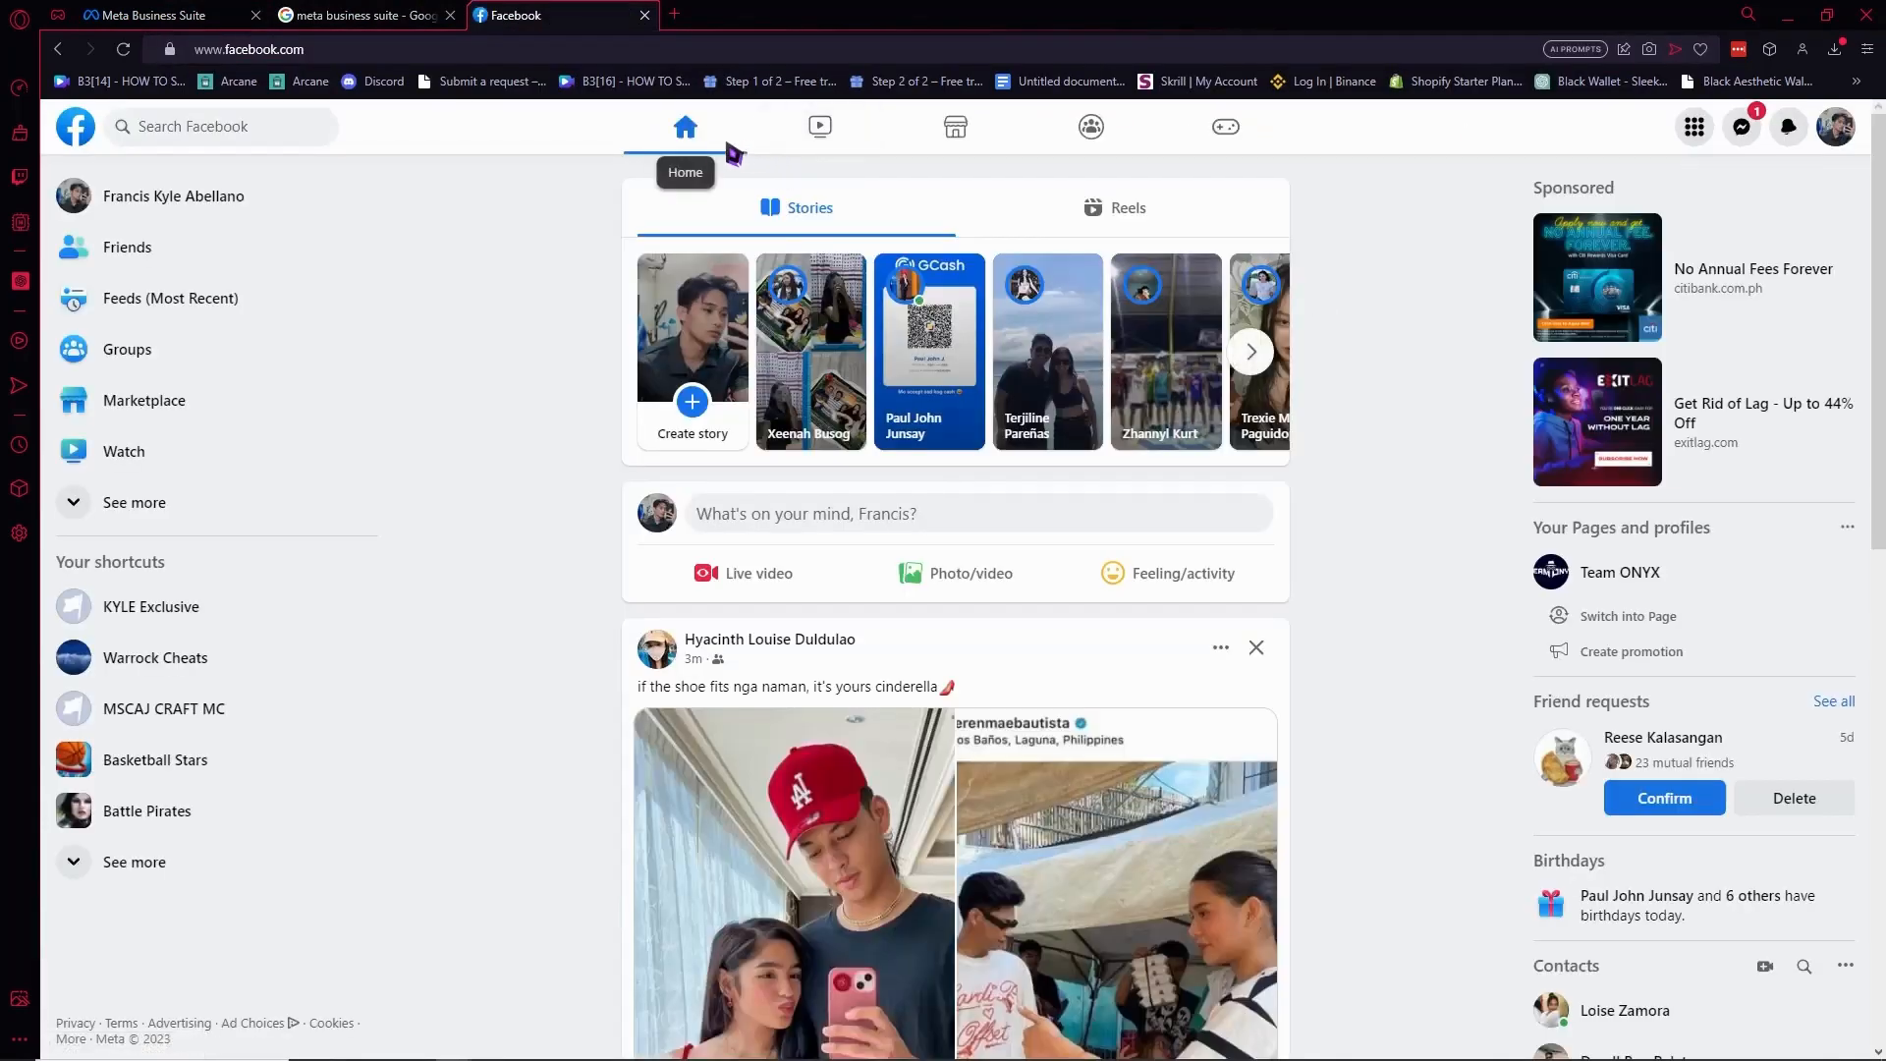
pyautogui.hotkey('ctrl', 'w')
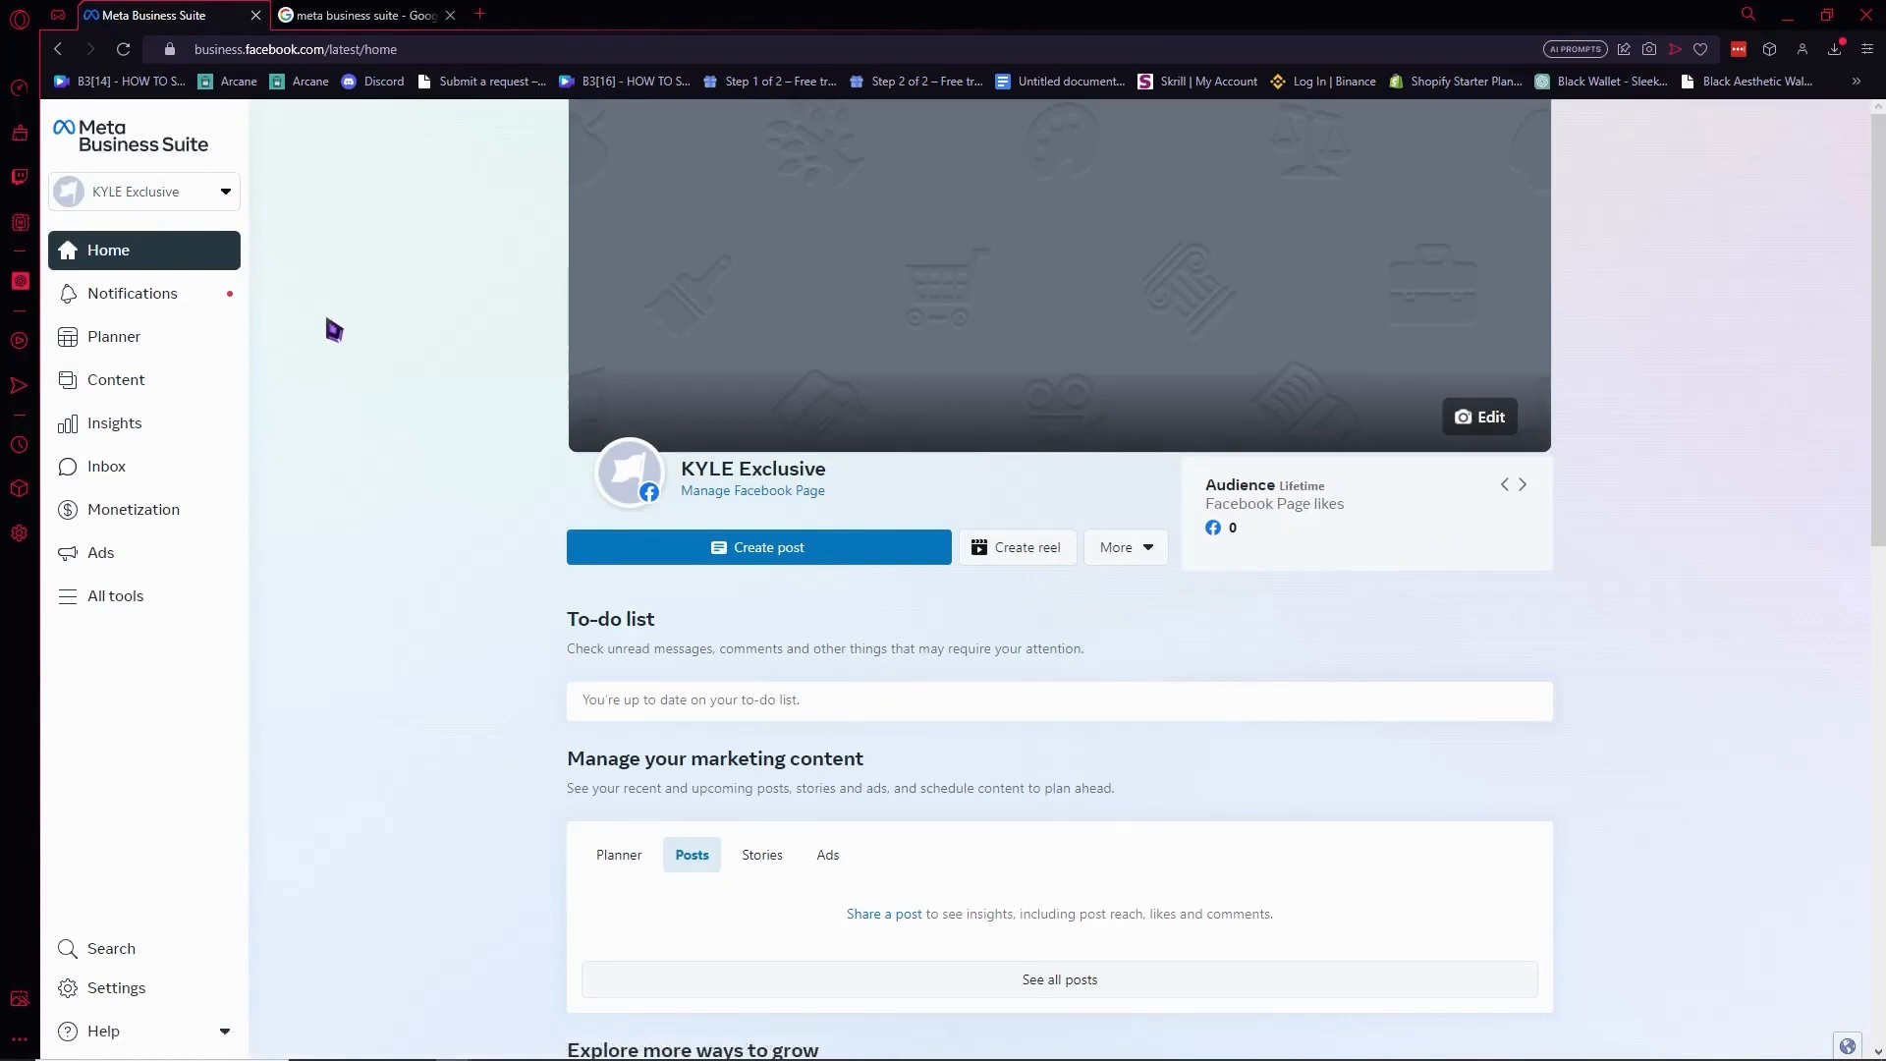
# Start a new business account from the account list and name it Meta Tutorial.
pyautogui.click(231, 199)
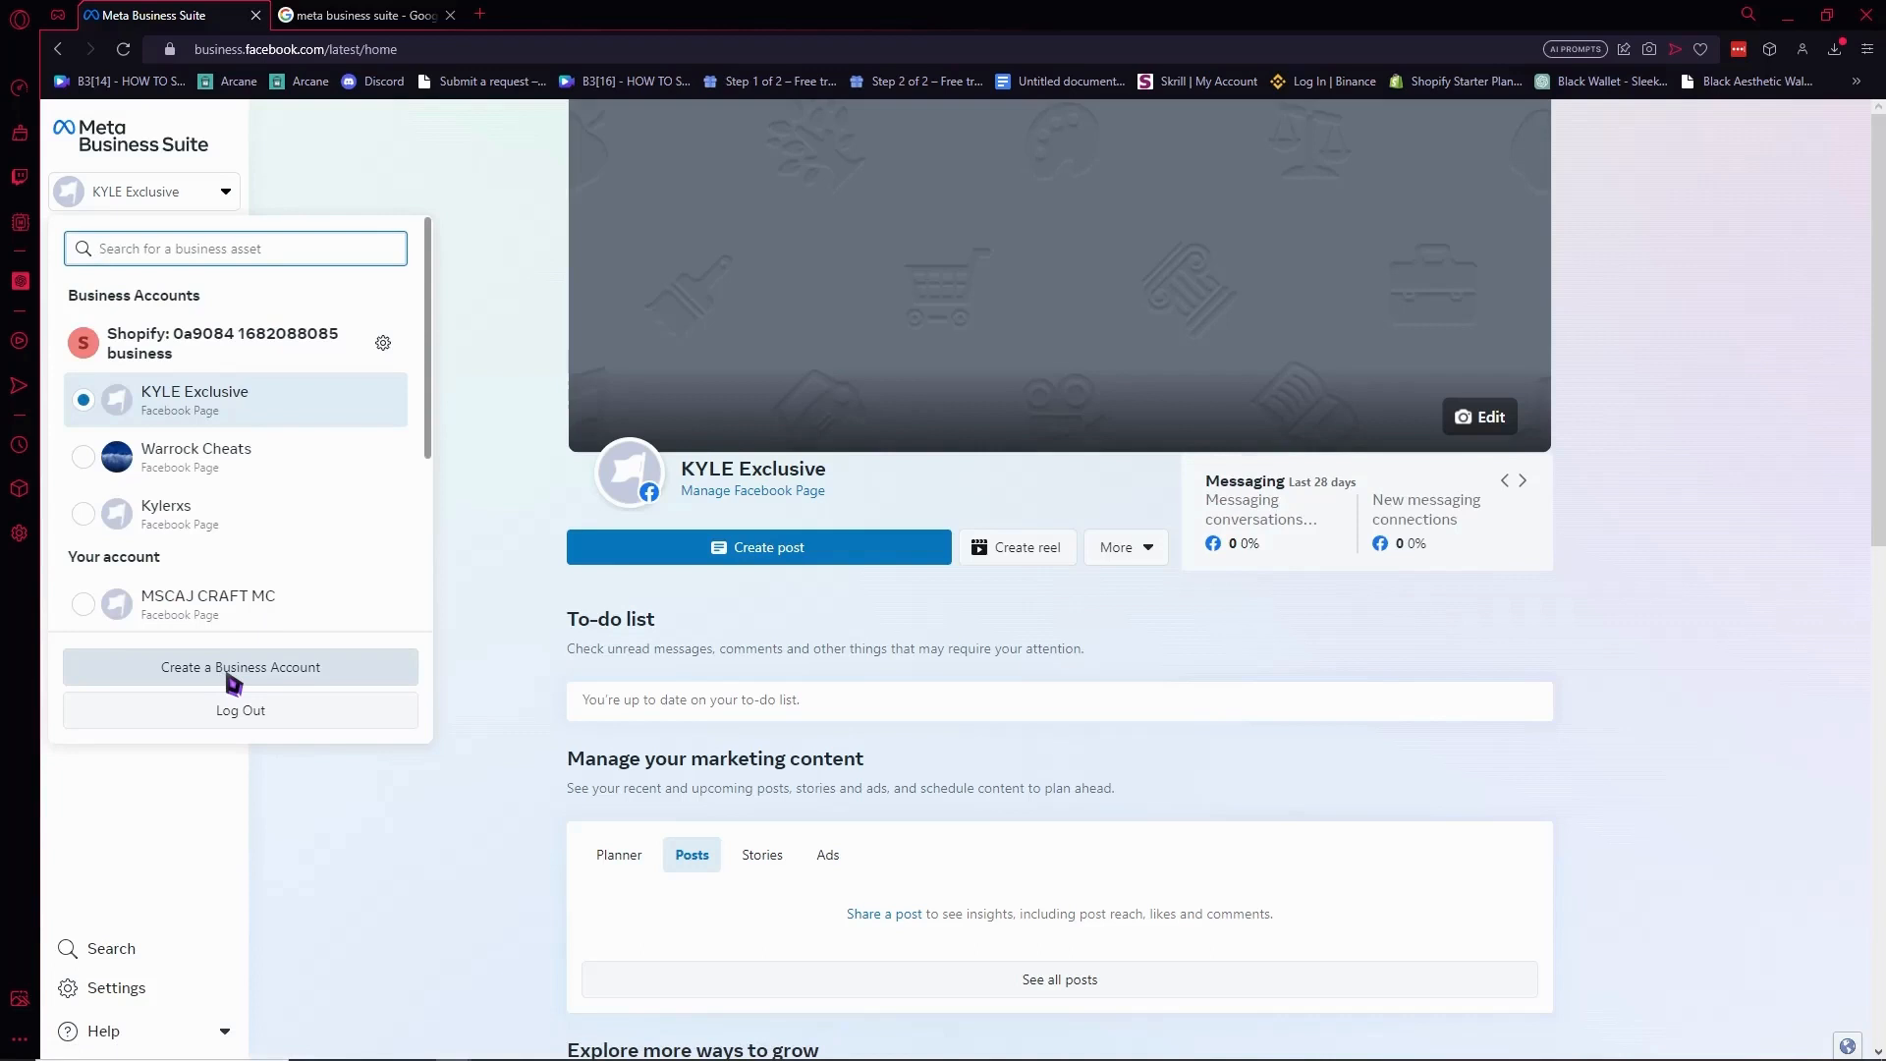
pyautogui.click(231, 678)
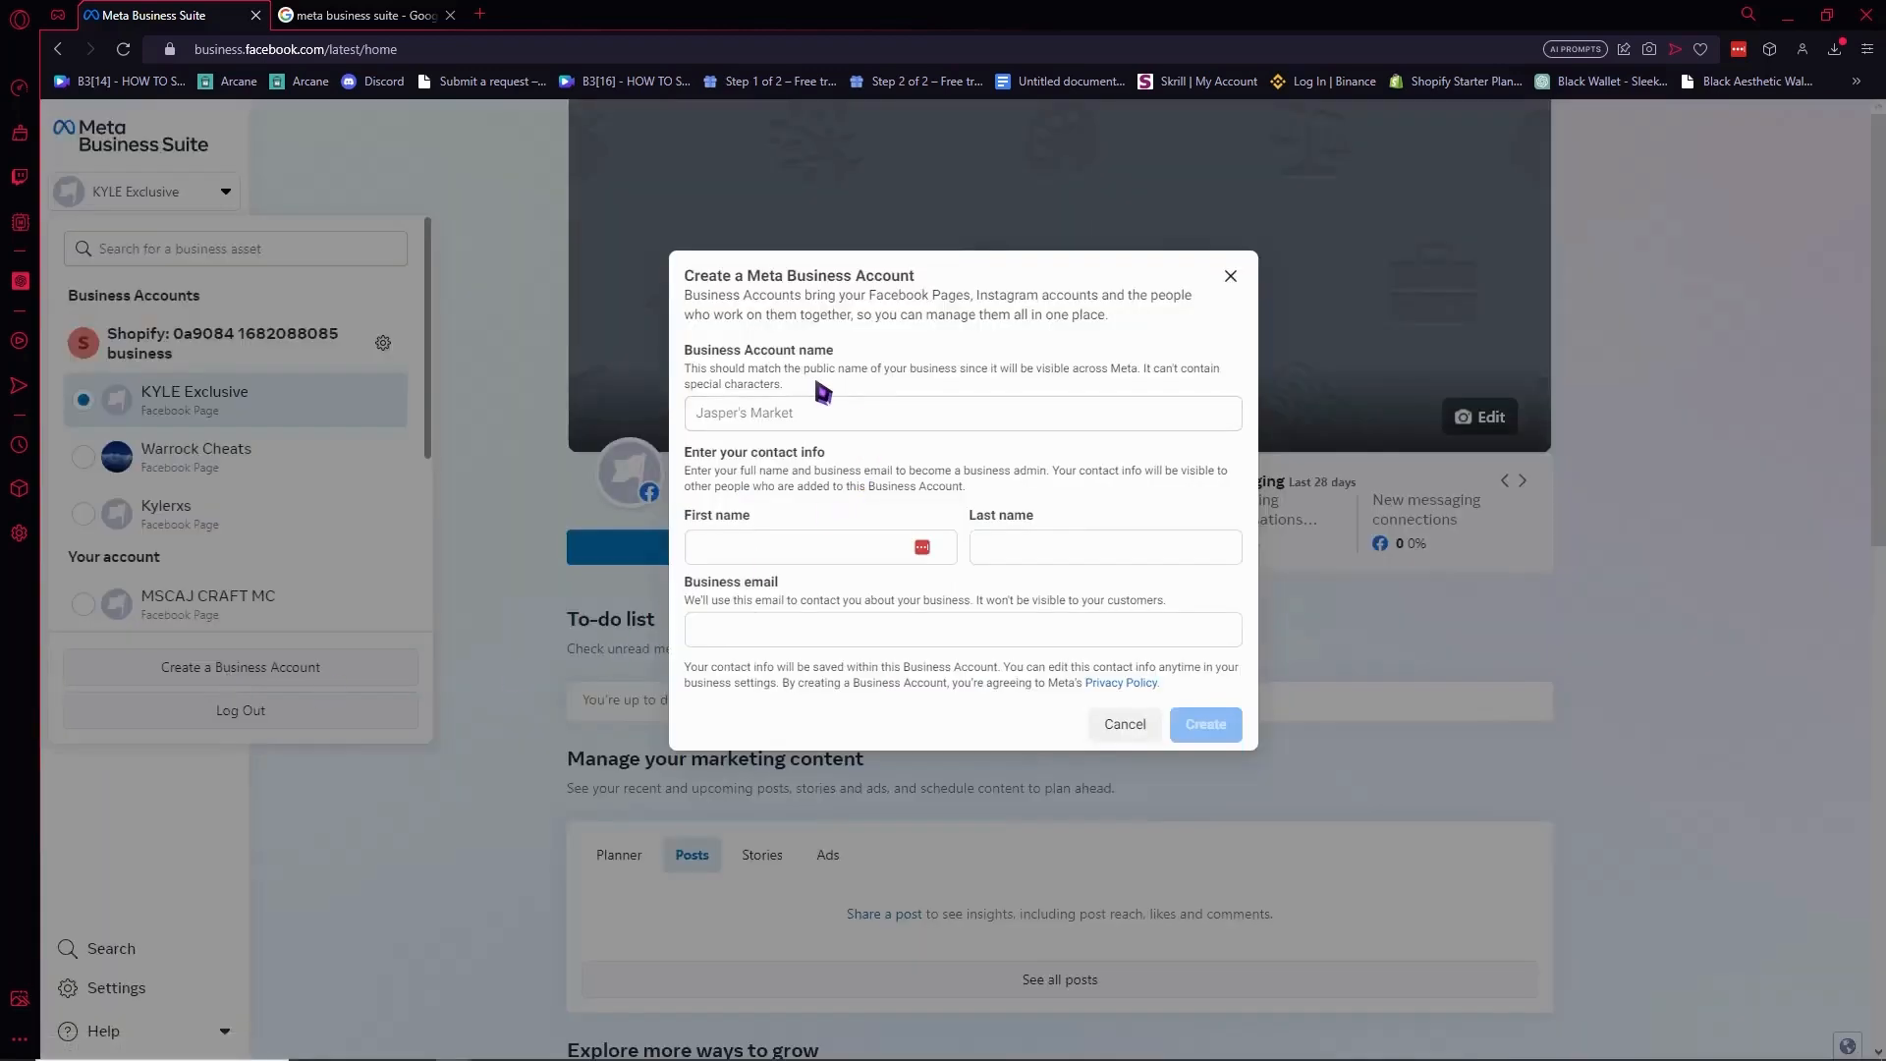
pyautogui.click(807, 413)
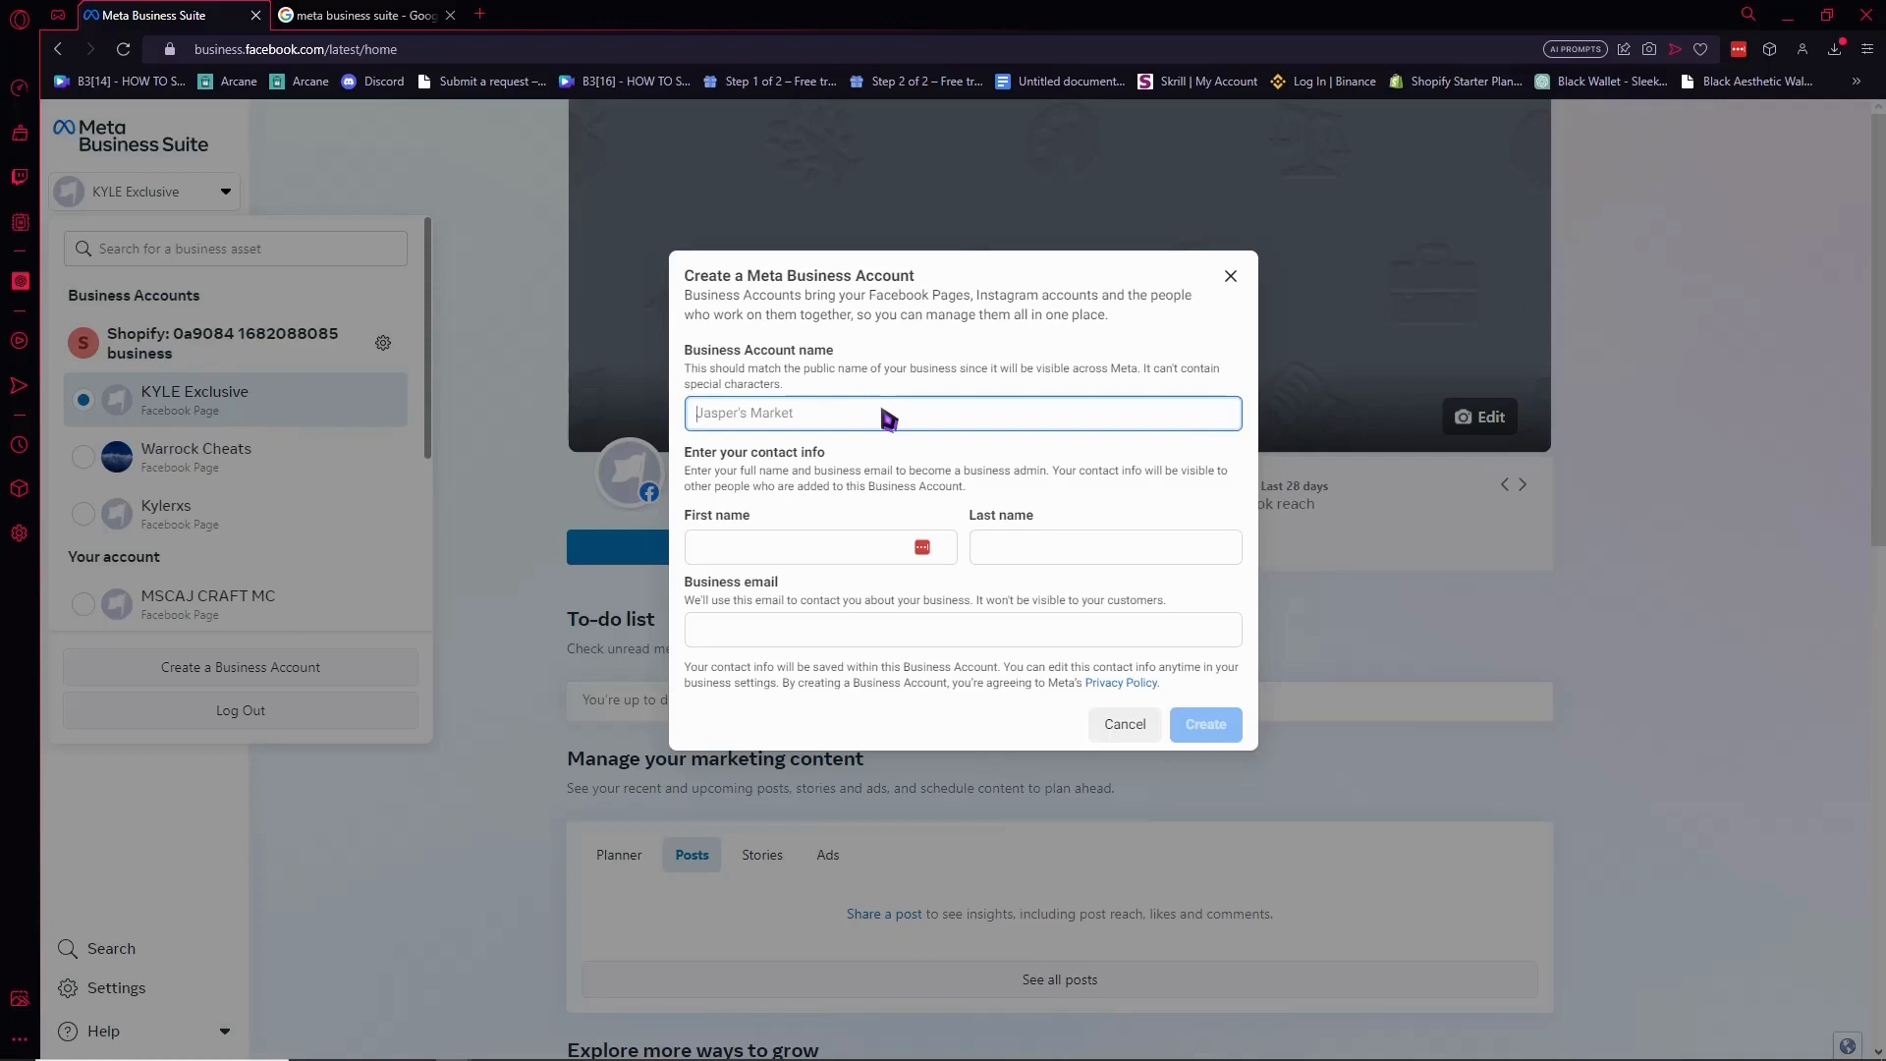
pyautogui.write('F')
pyautogui.press('BackSpace')
pyautogui.write('Meta Tutorial')
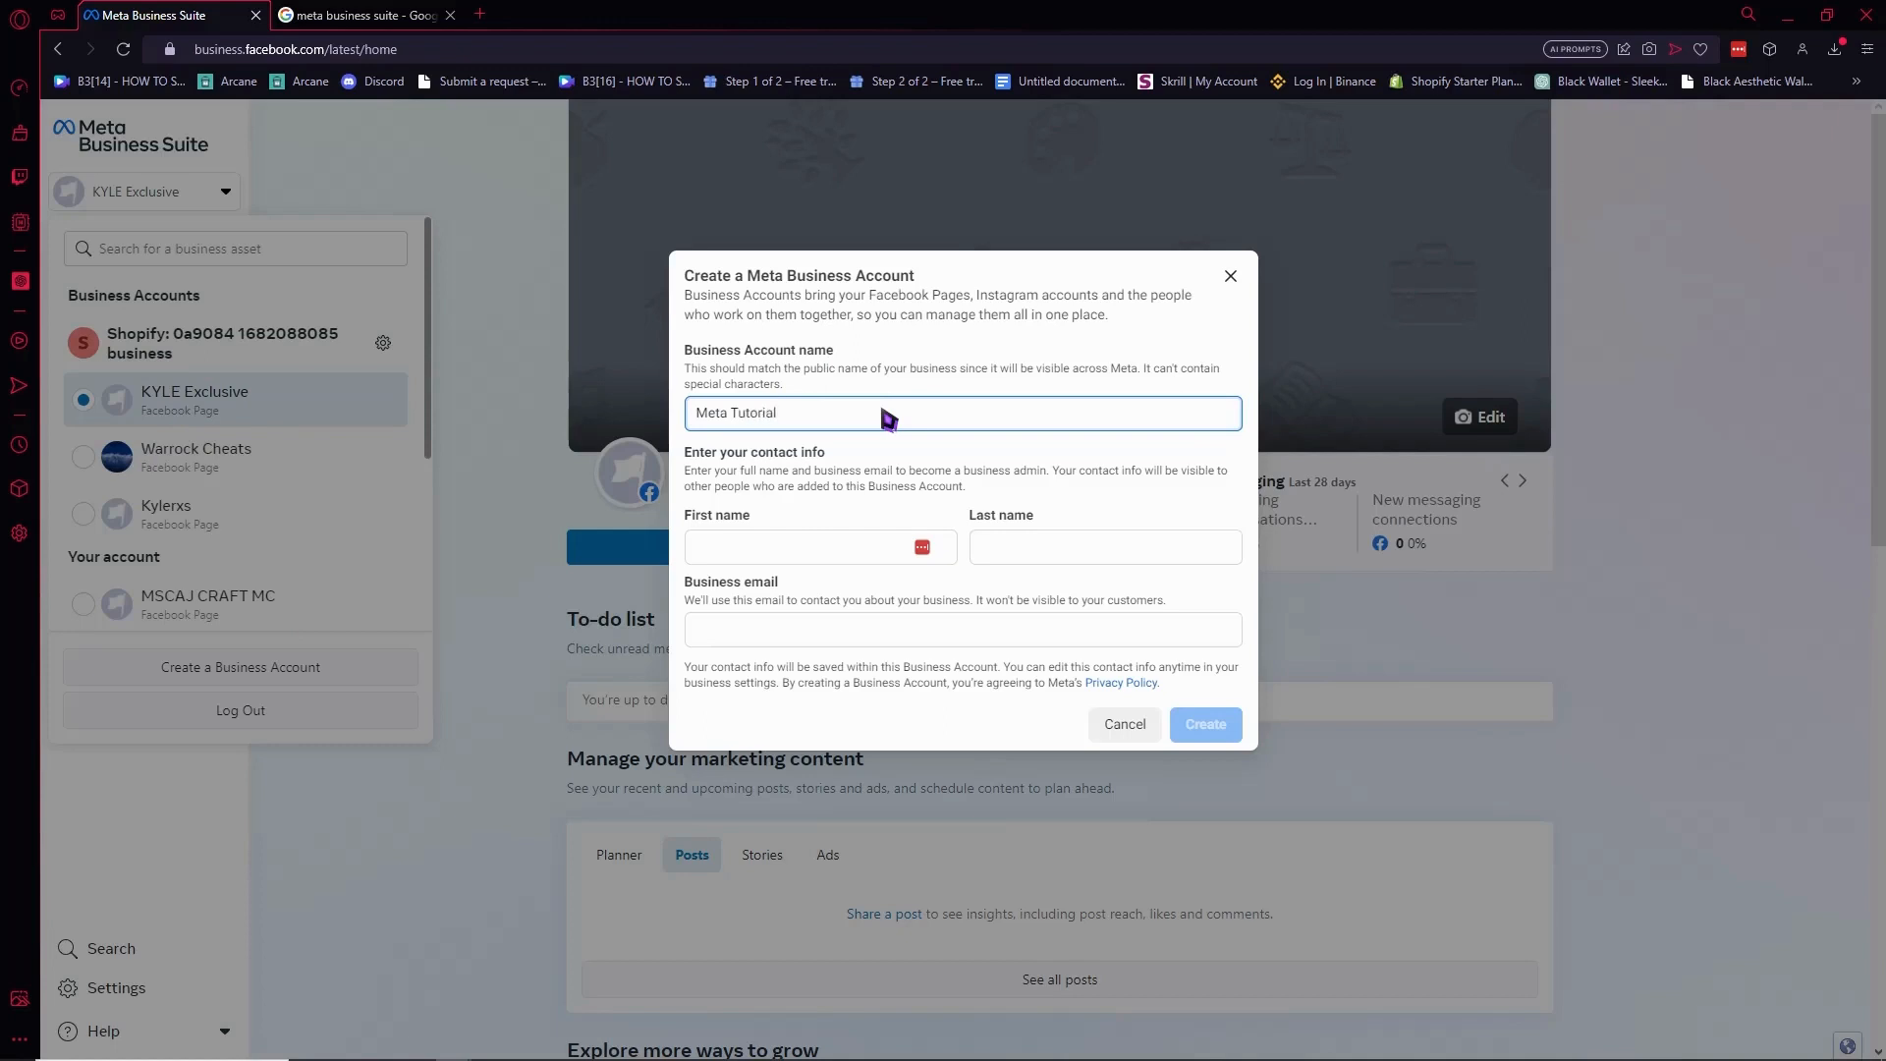
# Fill in the owner's first and last name and business e-mail, then create the account.
pyautogui.click(852, 550)
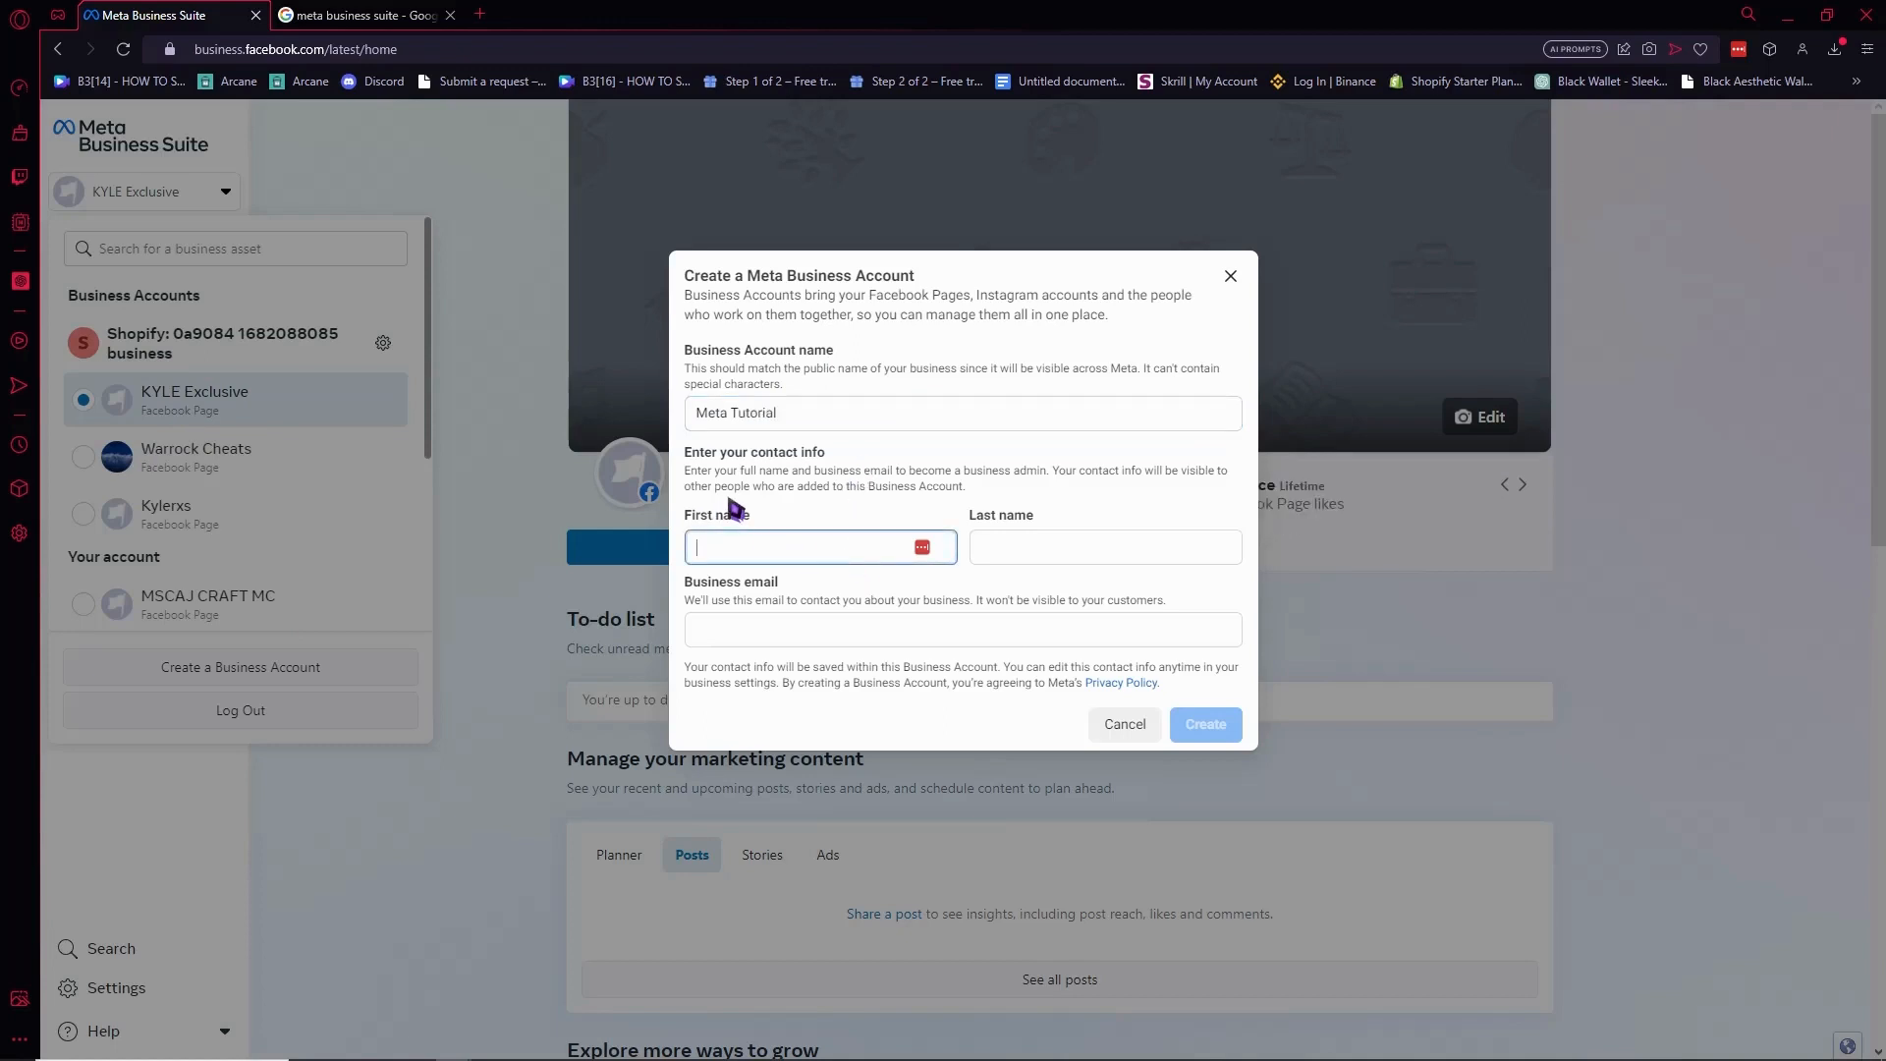
pyautogui.moveTo(698, 470); pyautogui.dragTo(1159, 481)
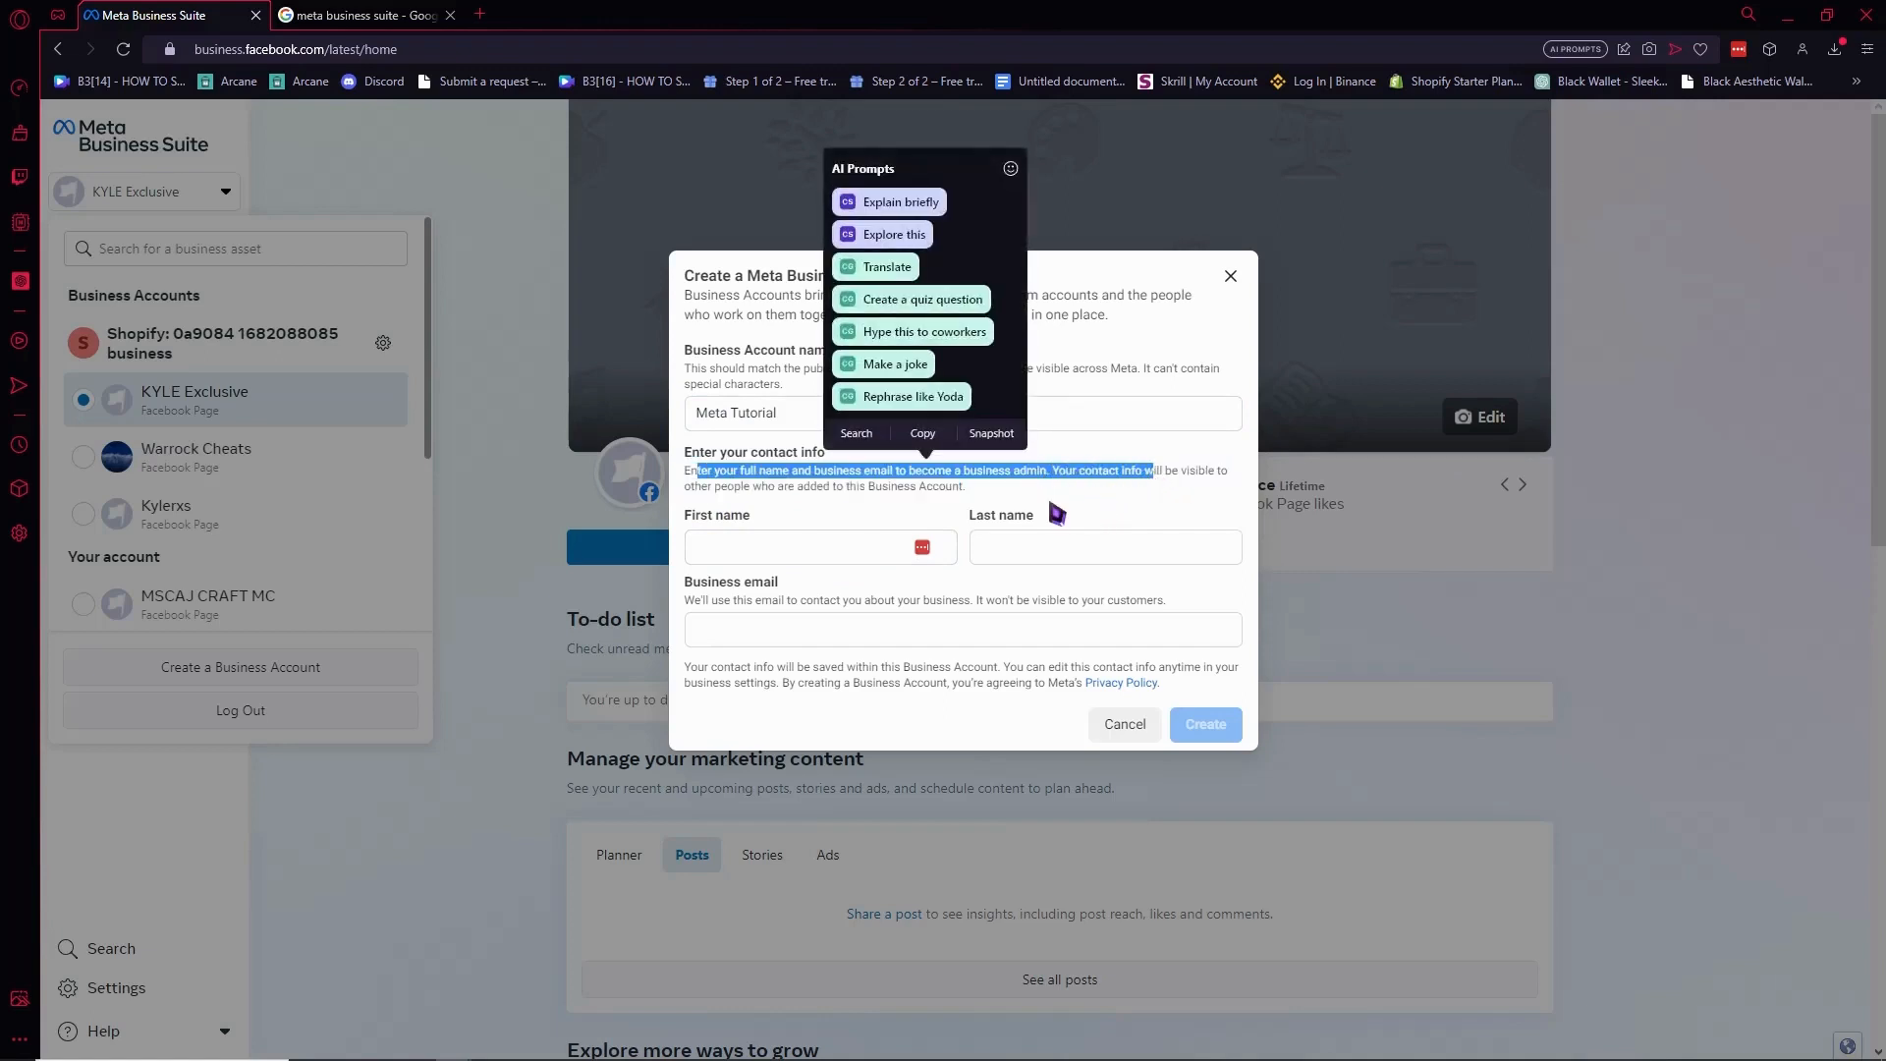
pyautogui.click(856, 550)
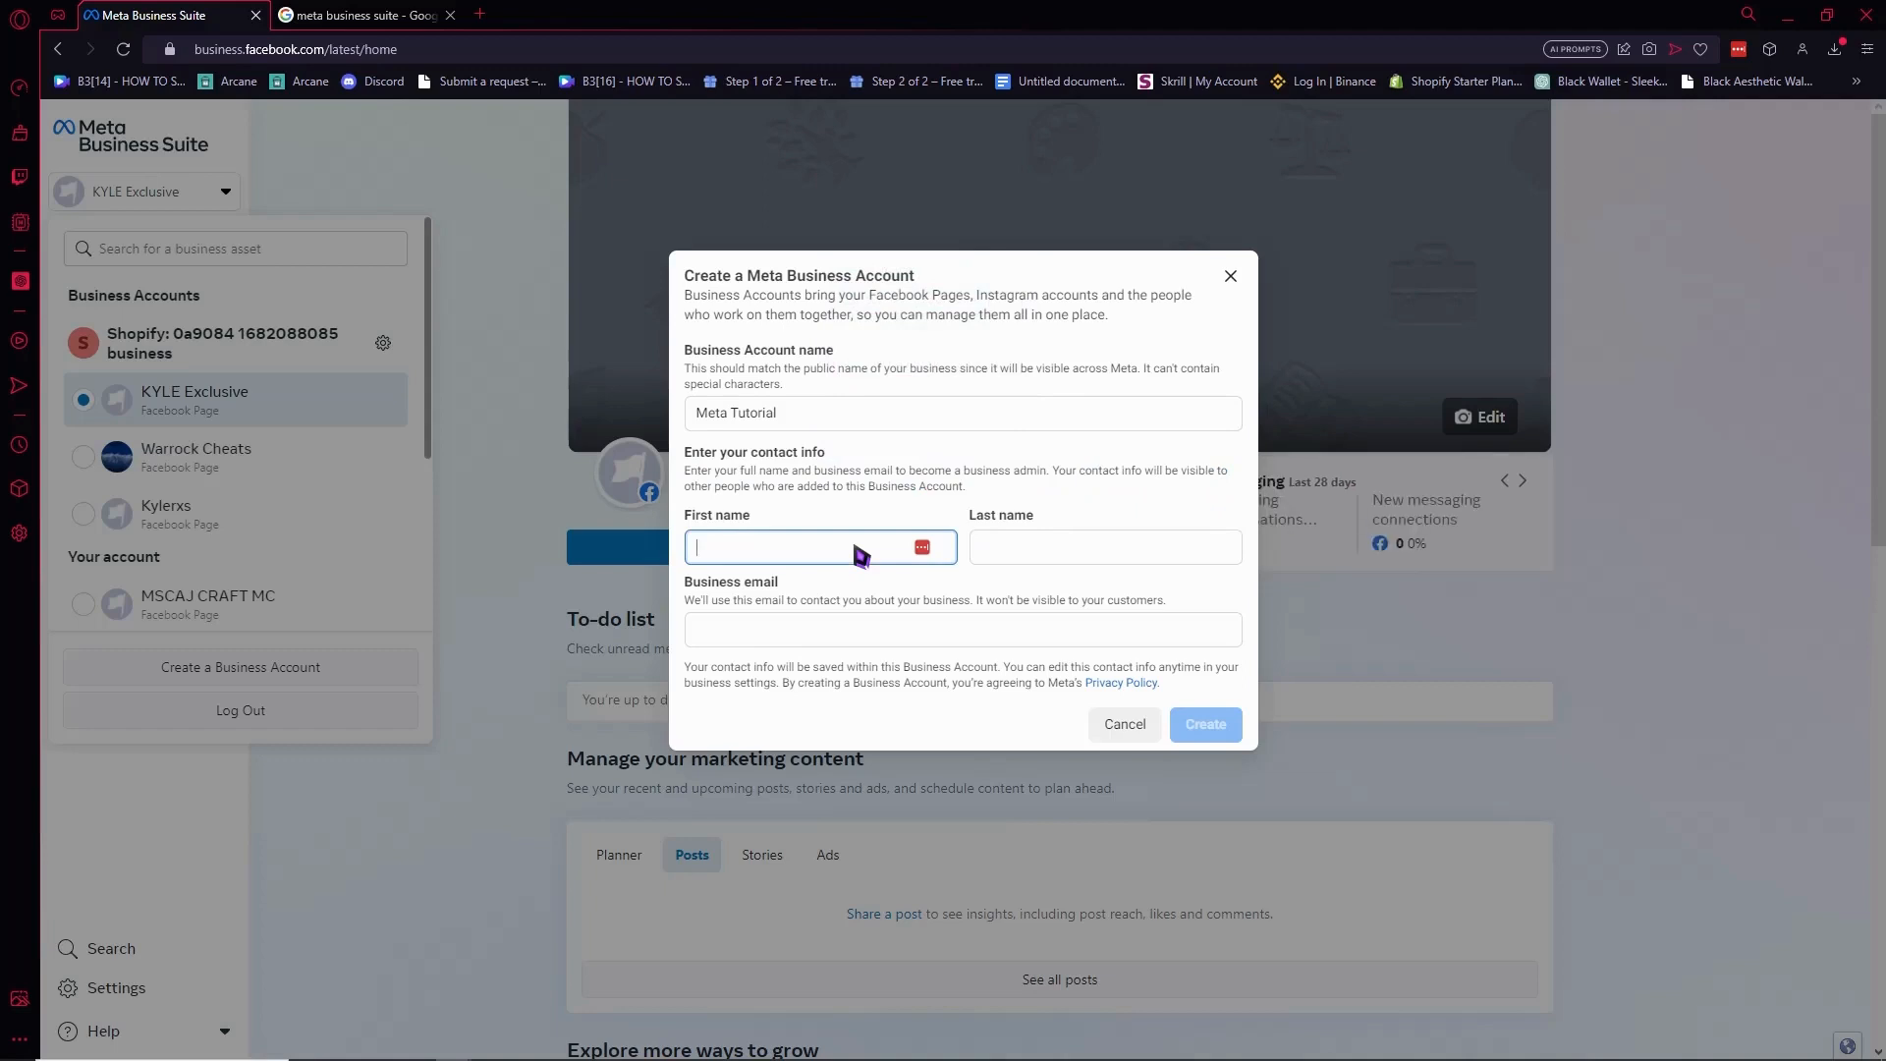
pyautogui.press('Tab')
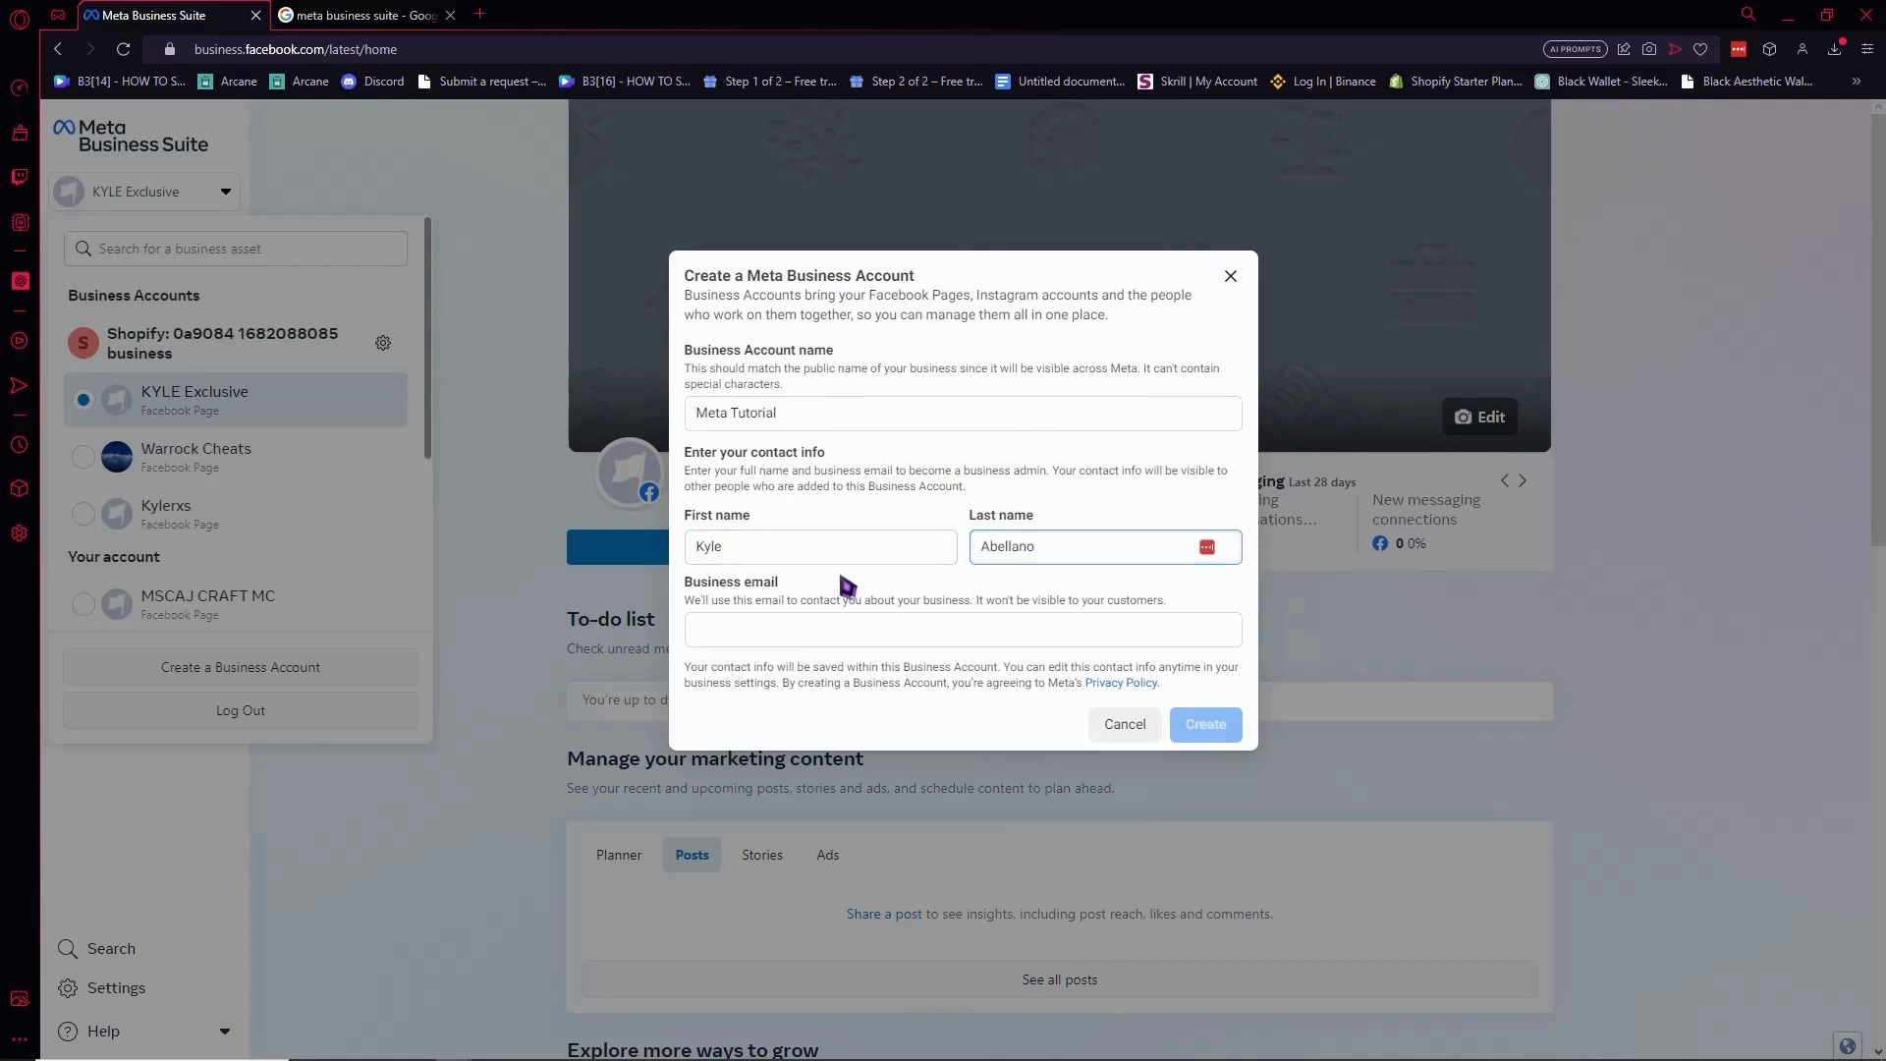
pyautogui.moveTo(684, 587); pyautogui.dragTo(759, 601)
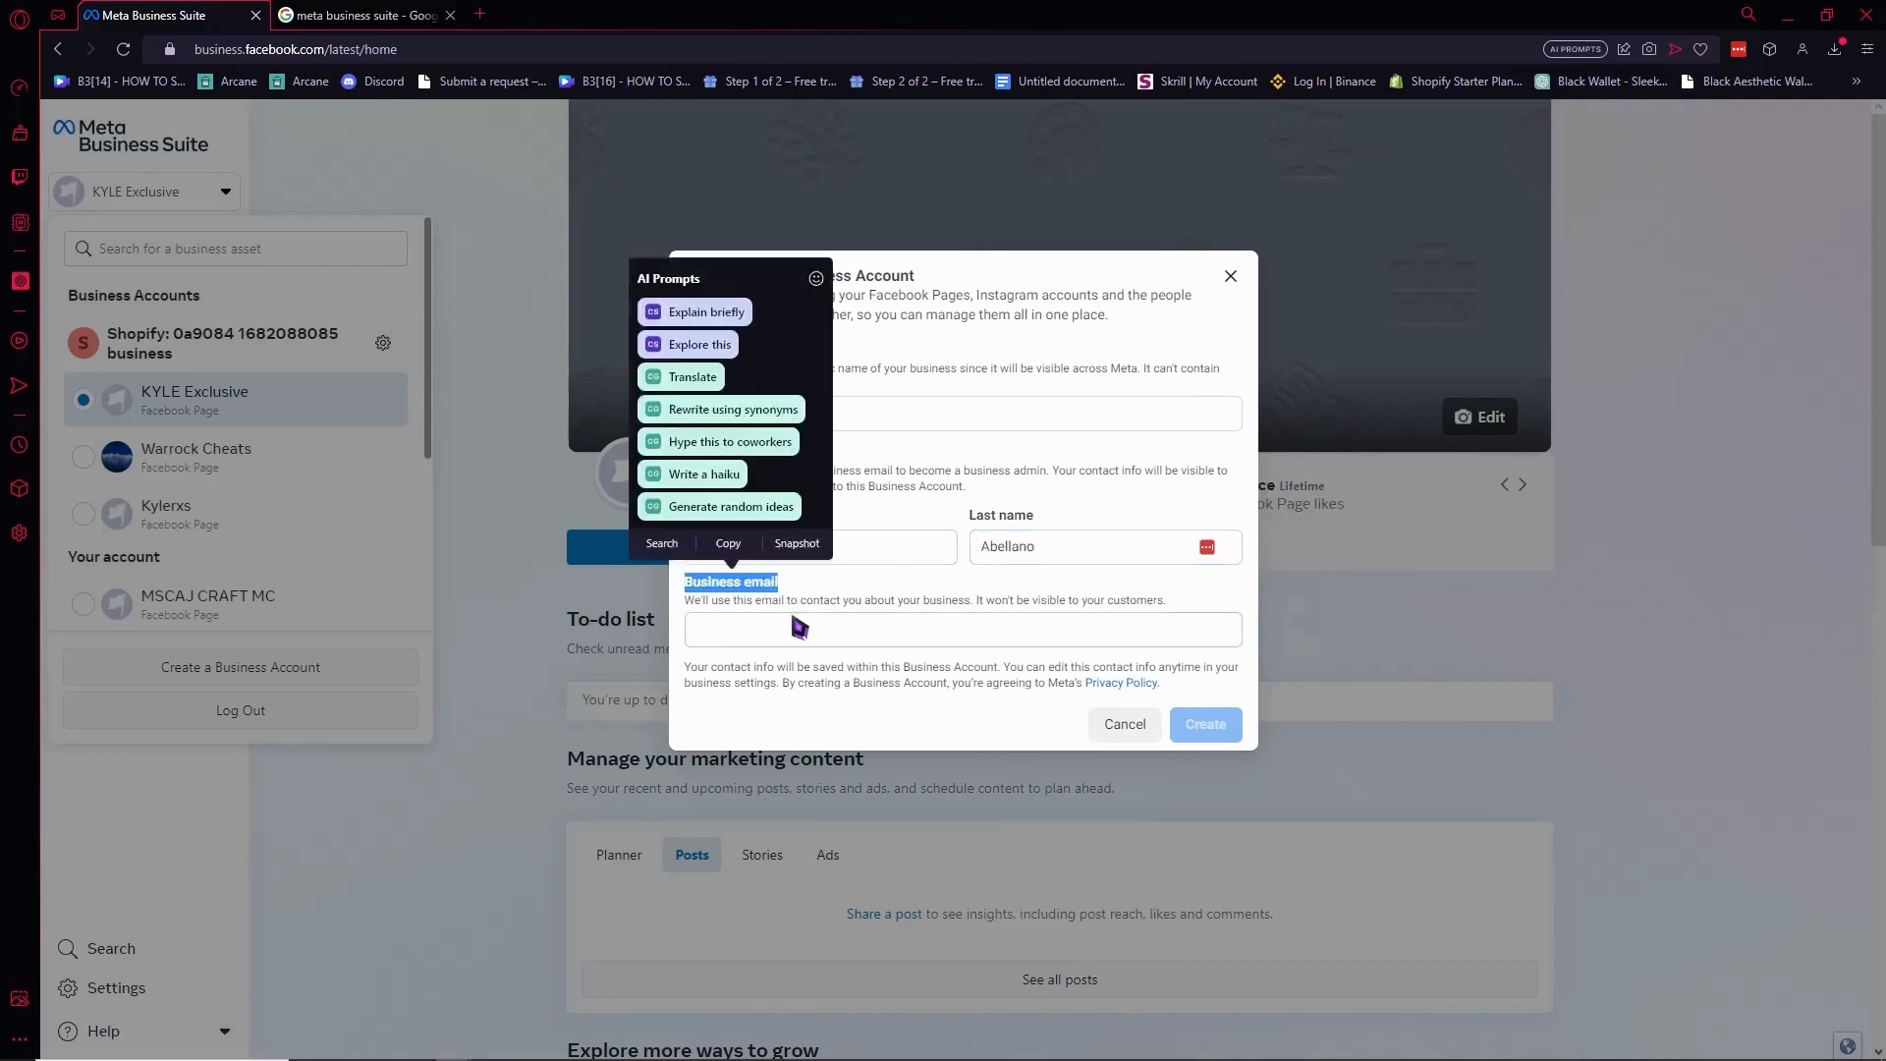
pyautogui.click(821, 652)
pyautogui.click(828, 633)
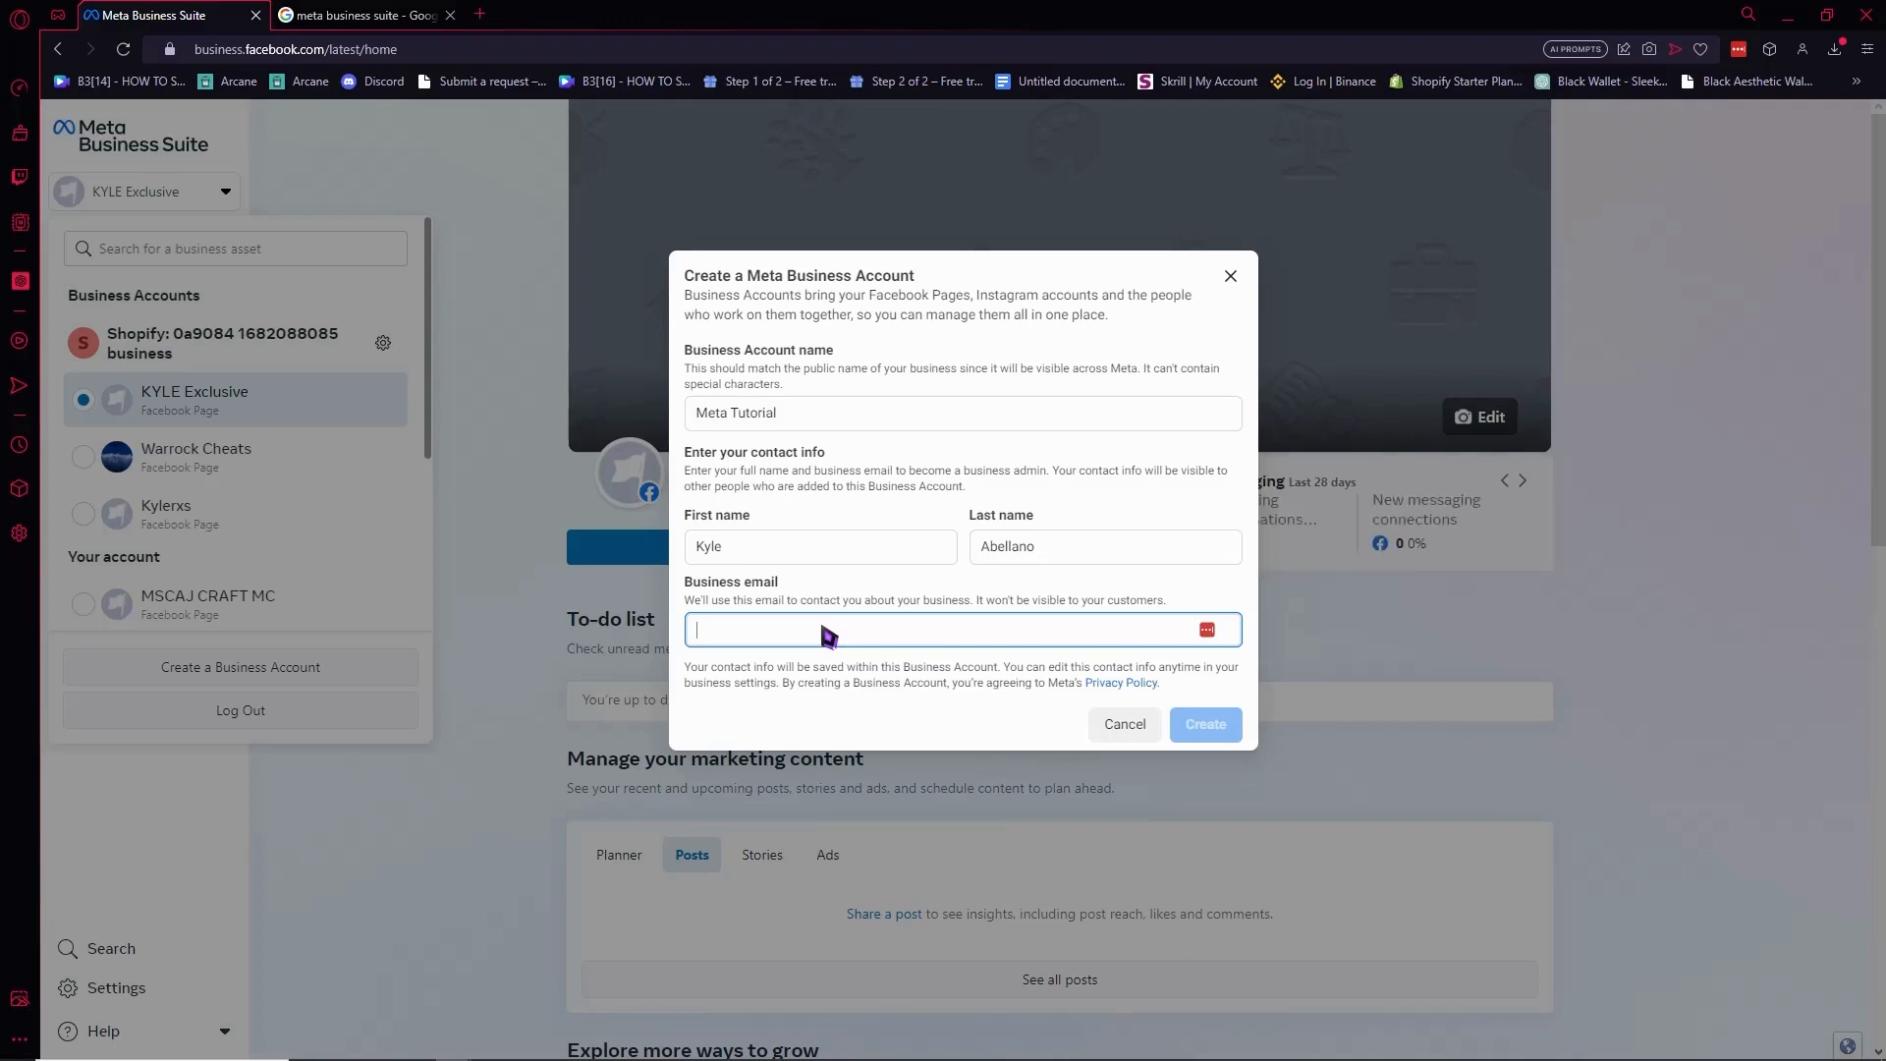
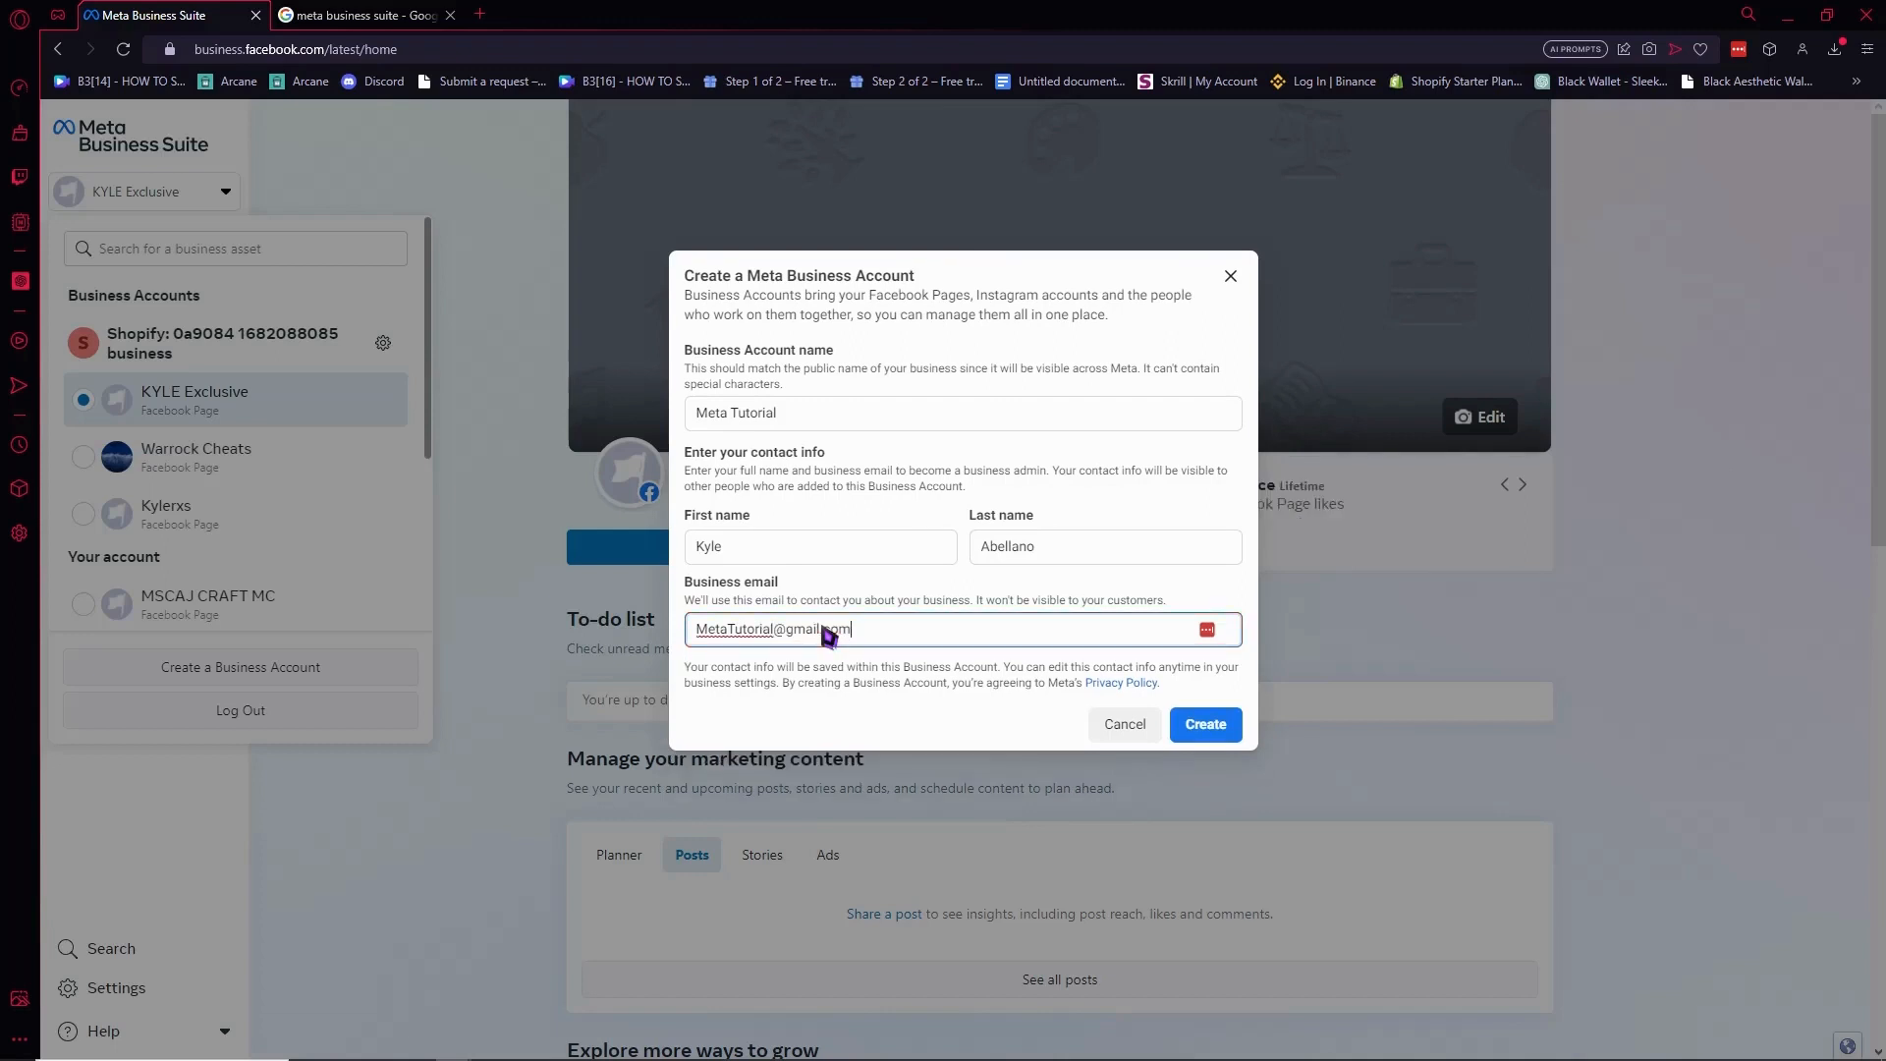
pyautogui.click(1206, 727)
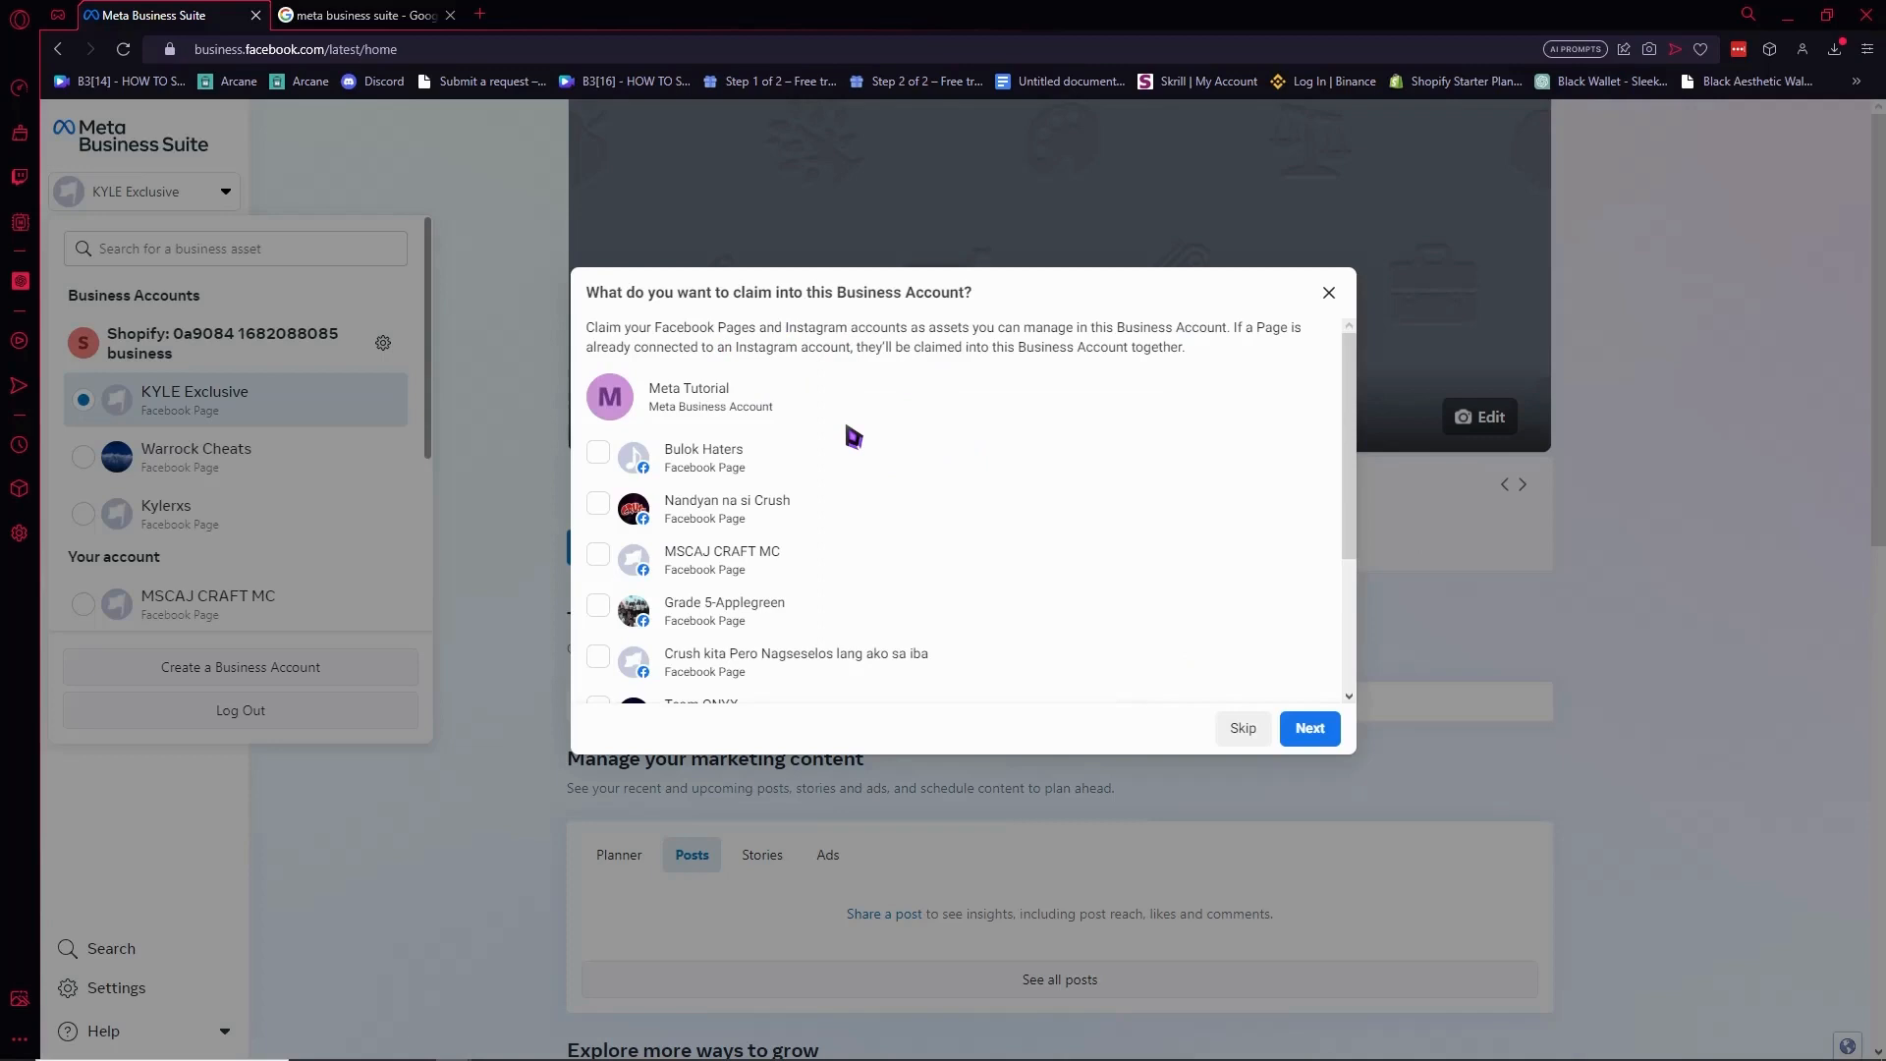
# Skip the Pages and Instagram claiming step to reach Add people.
pyautogui.click(1243, 728)
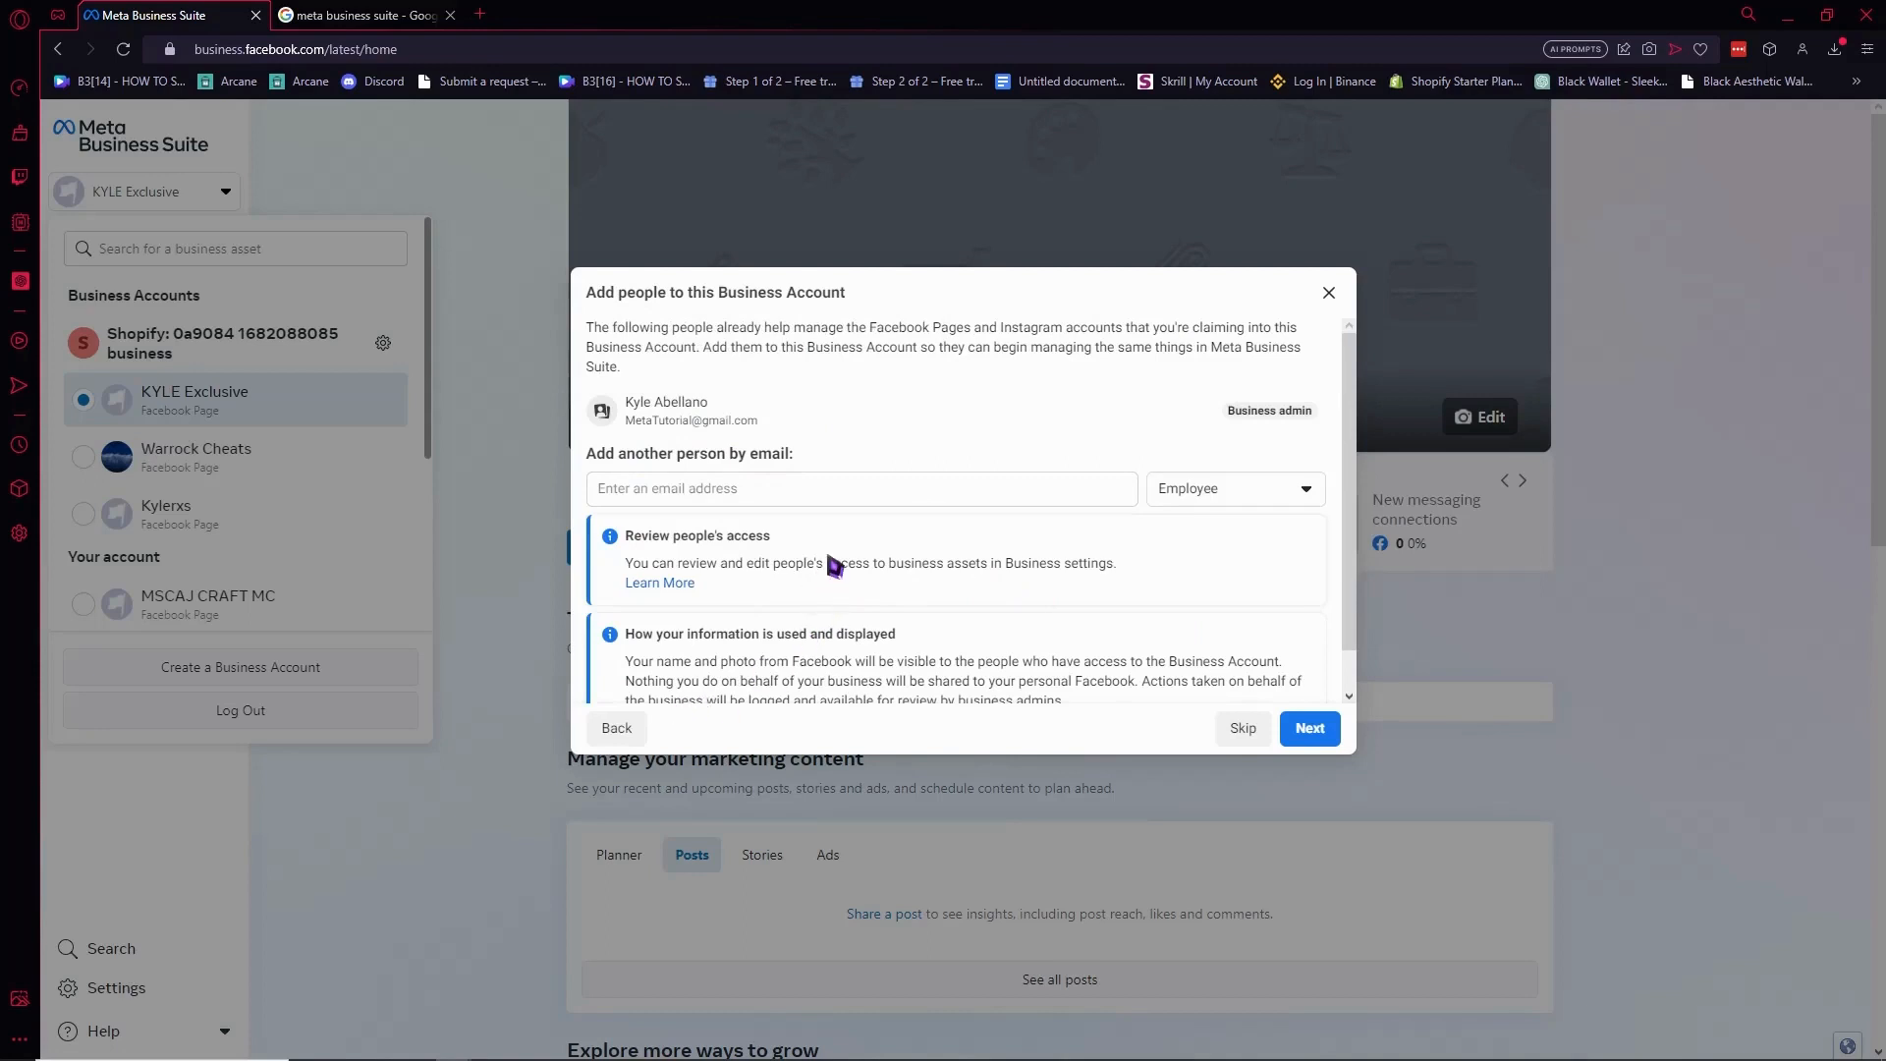
# Enter a second person's e-mail address and assign them the Business admin role.
pyautogui.moveTo(616, 457); pyautogui.dragTo(823, 474)
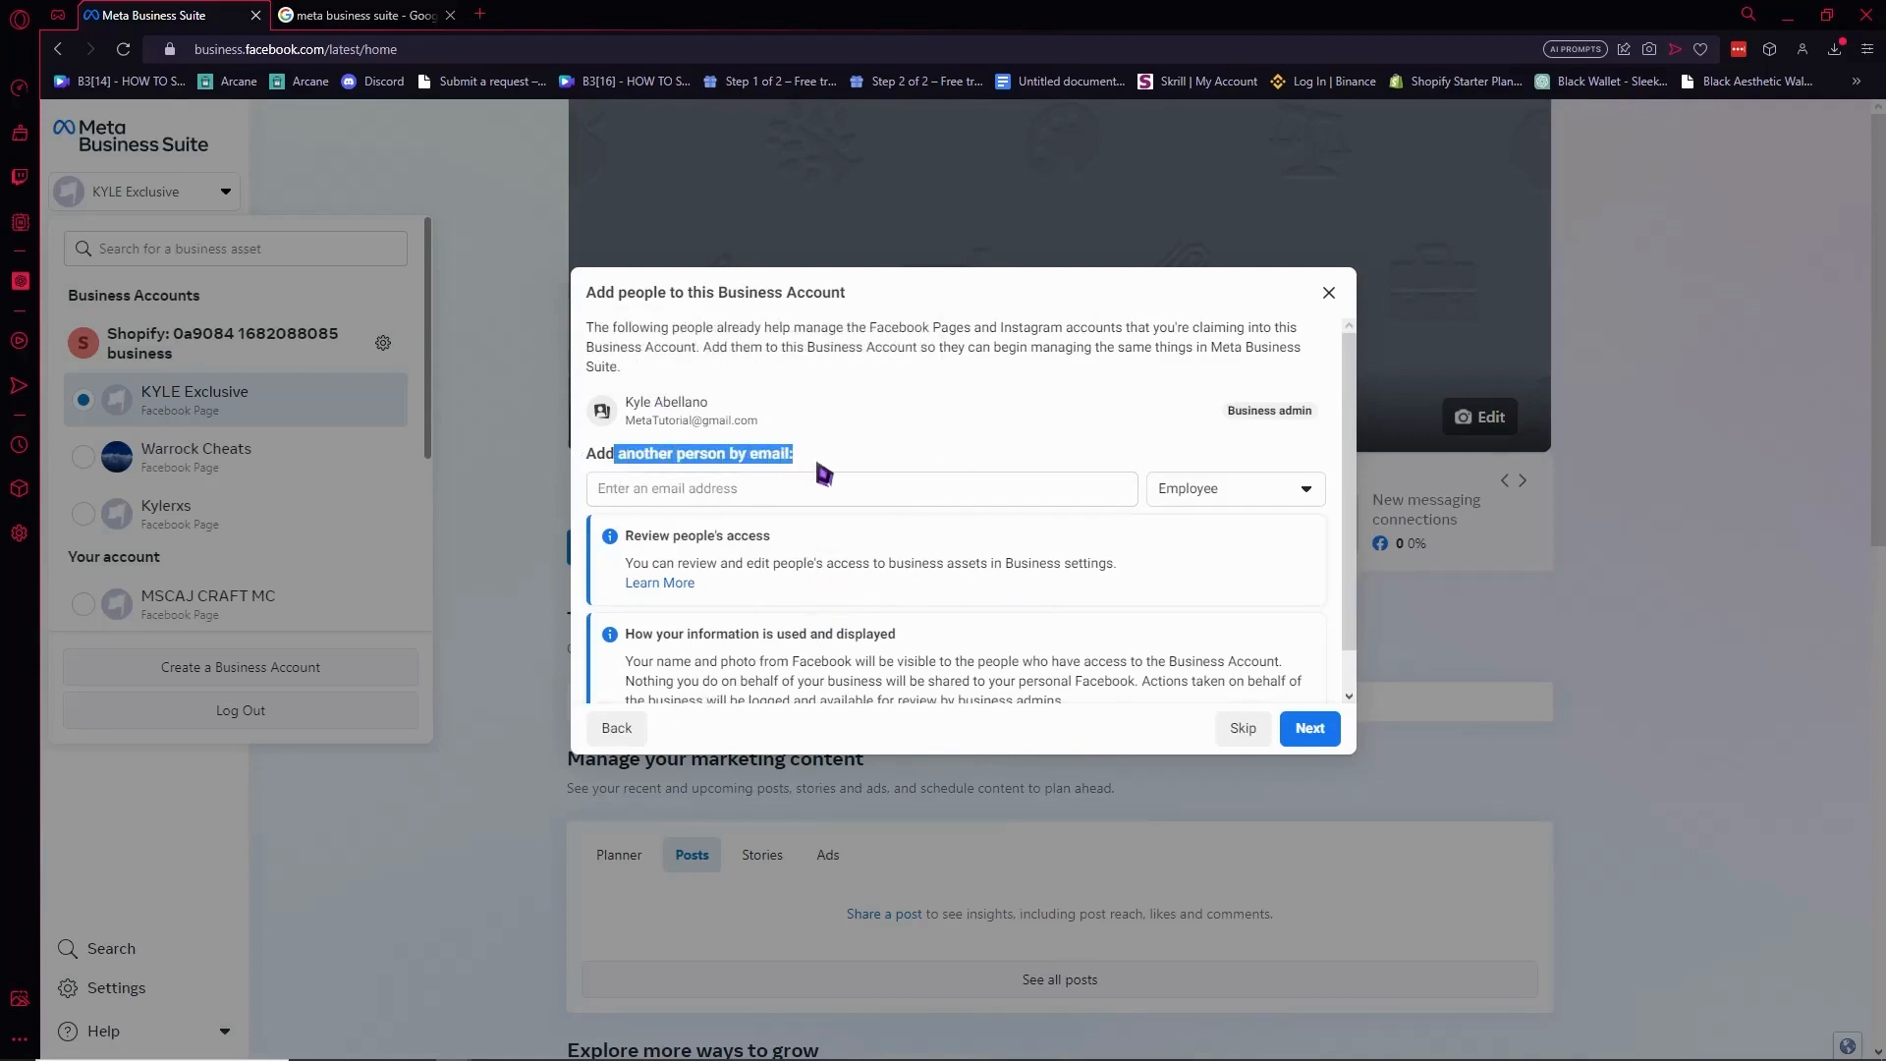
pyautogui.click(993, 464)
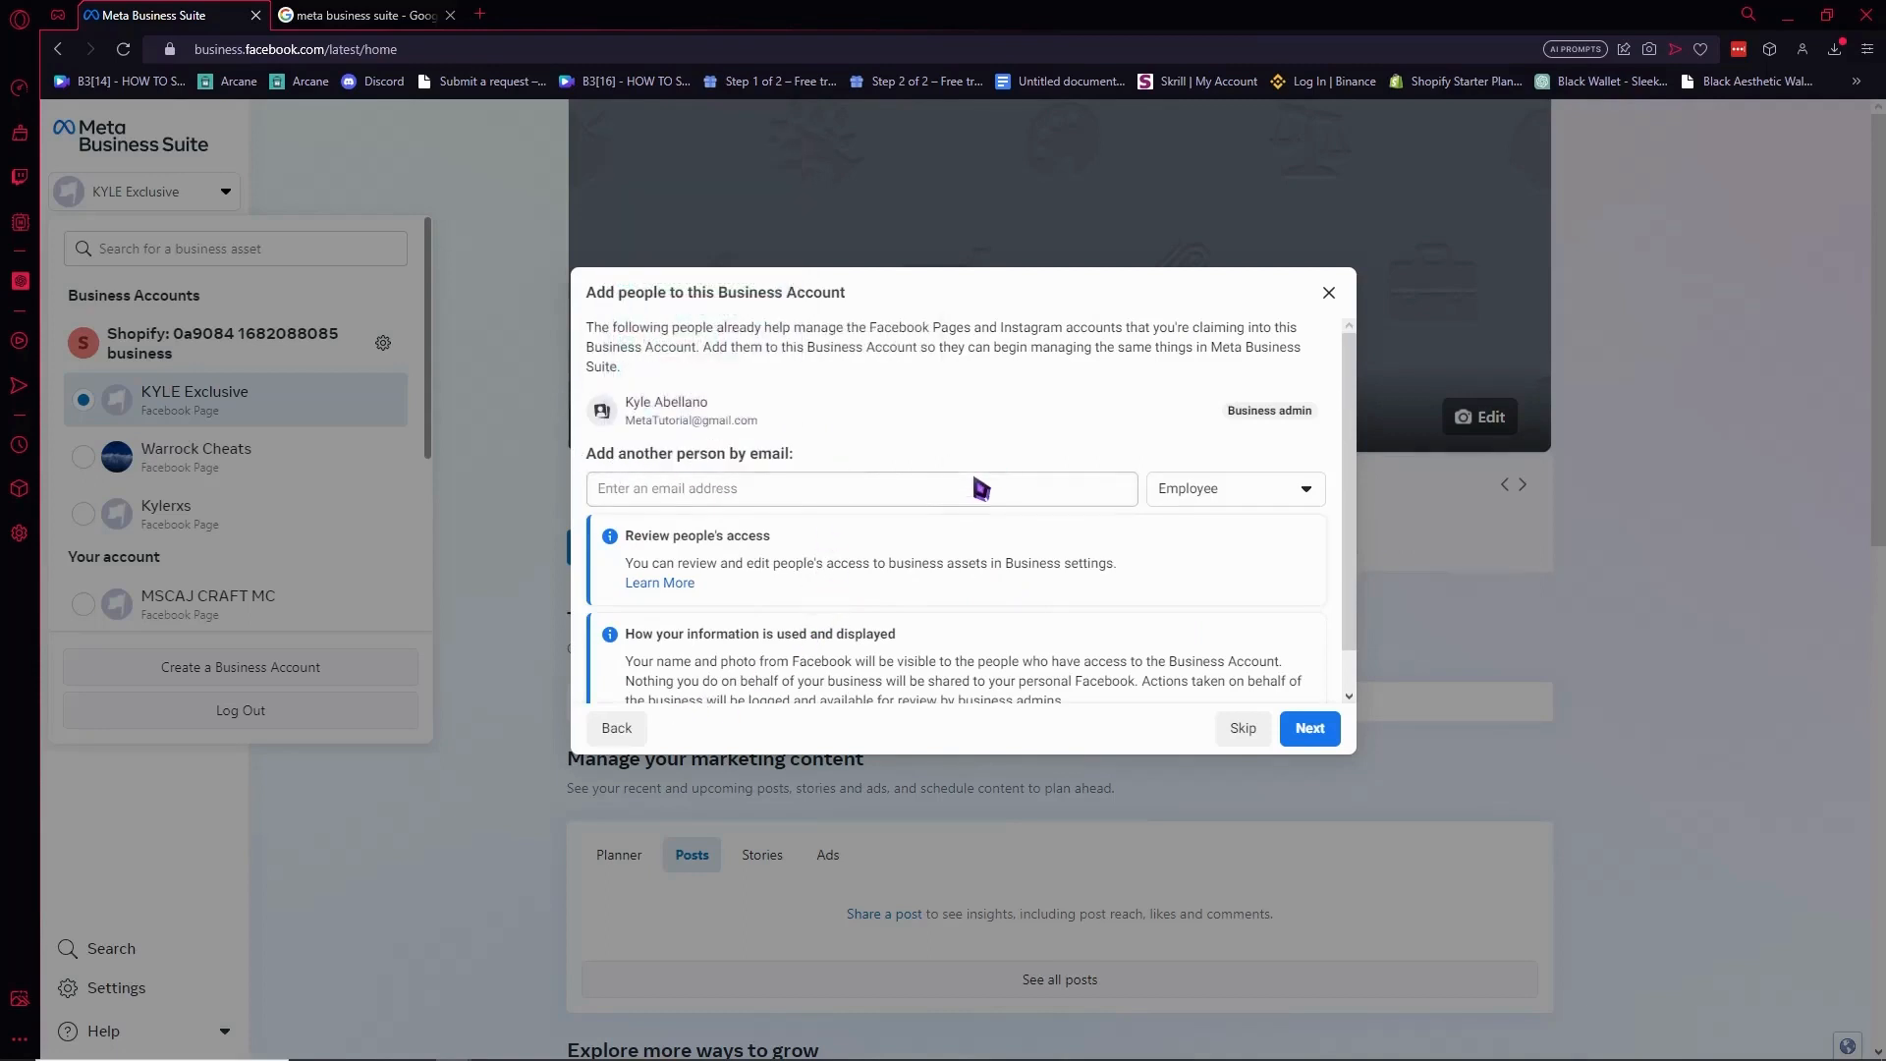
pyautogui.click(845, 498)
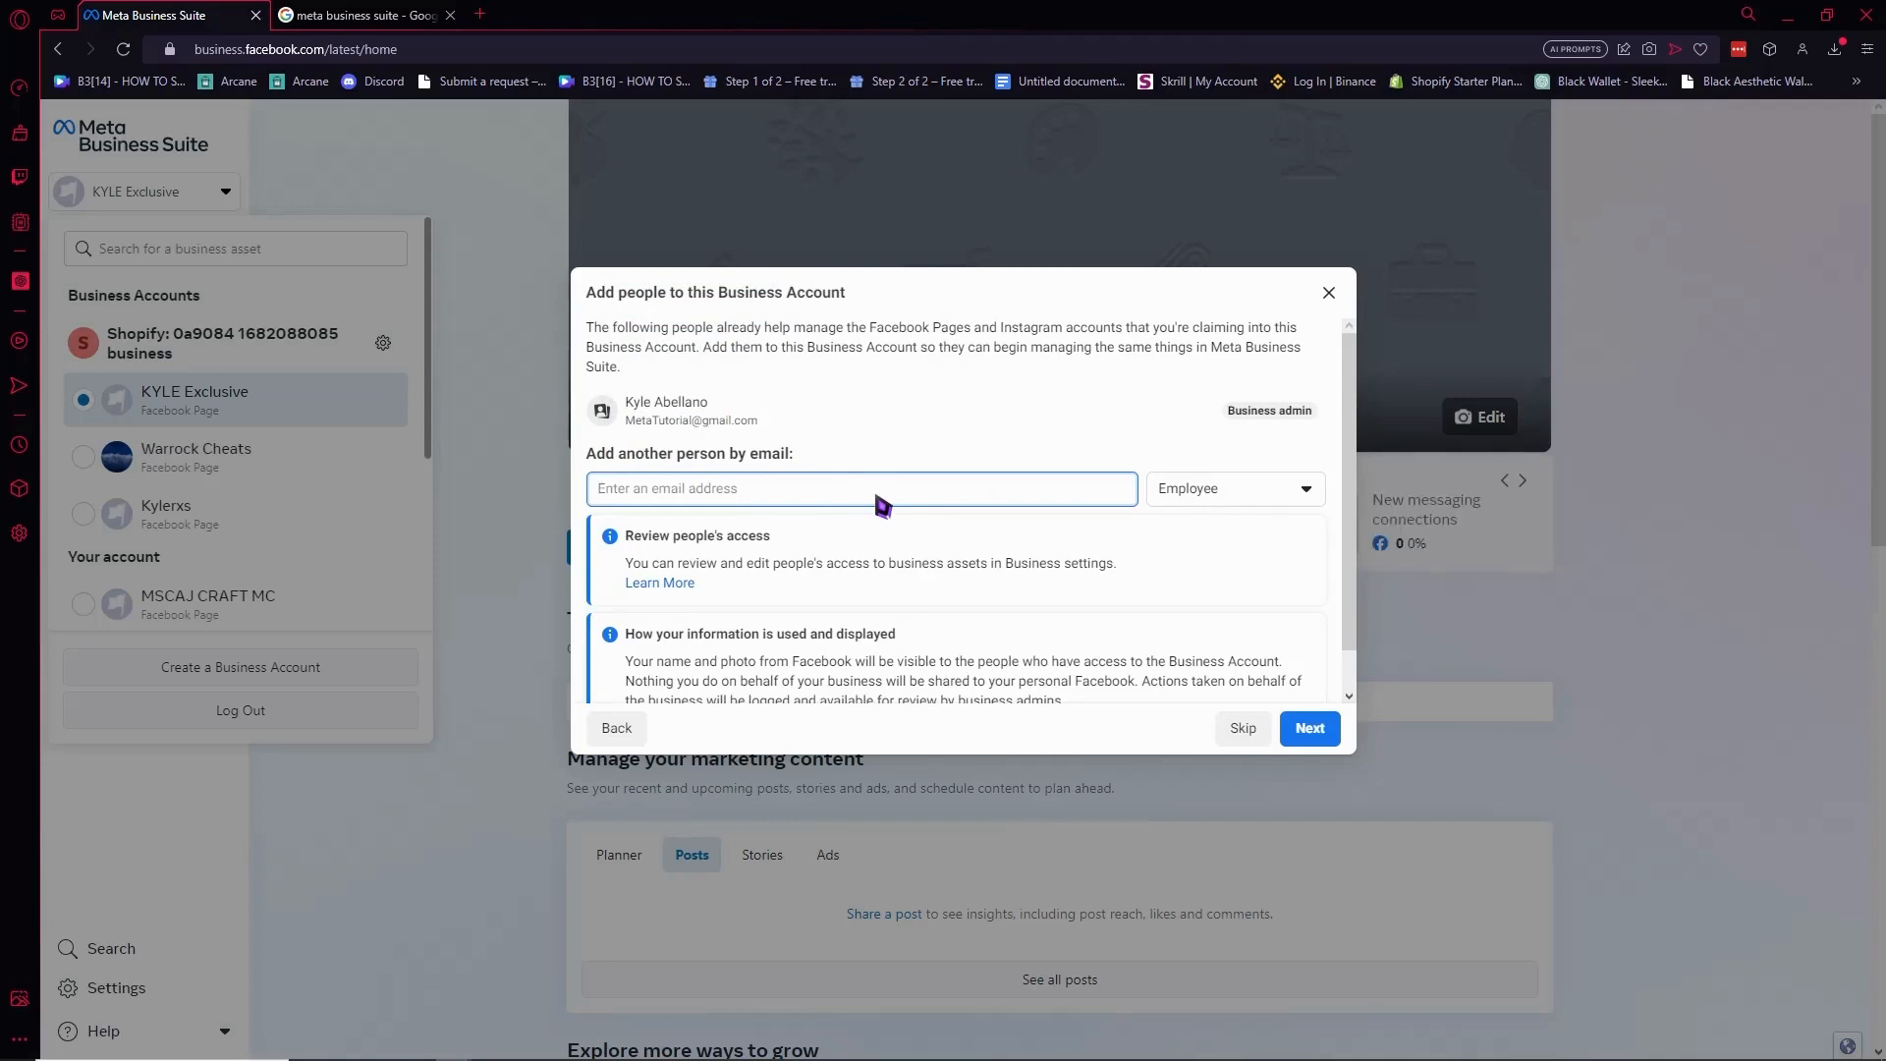
pyautogui.write('s')
pyautogui.press('BackSpace')
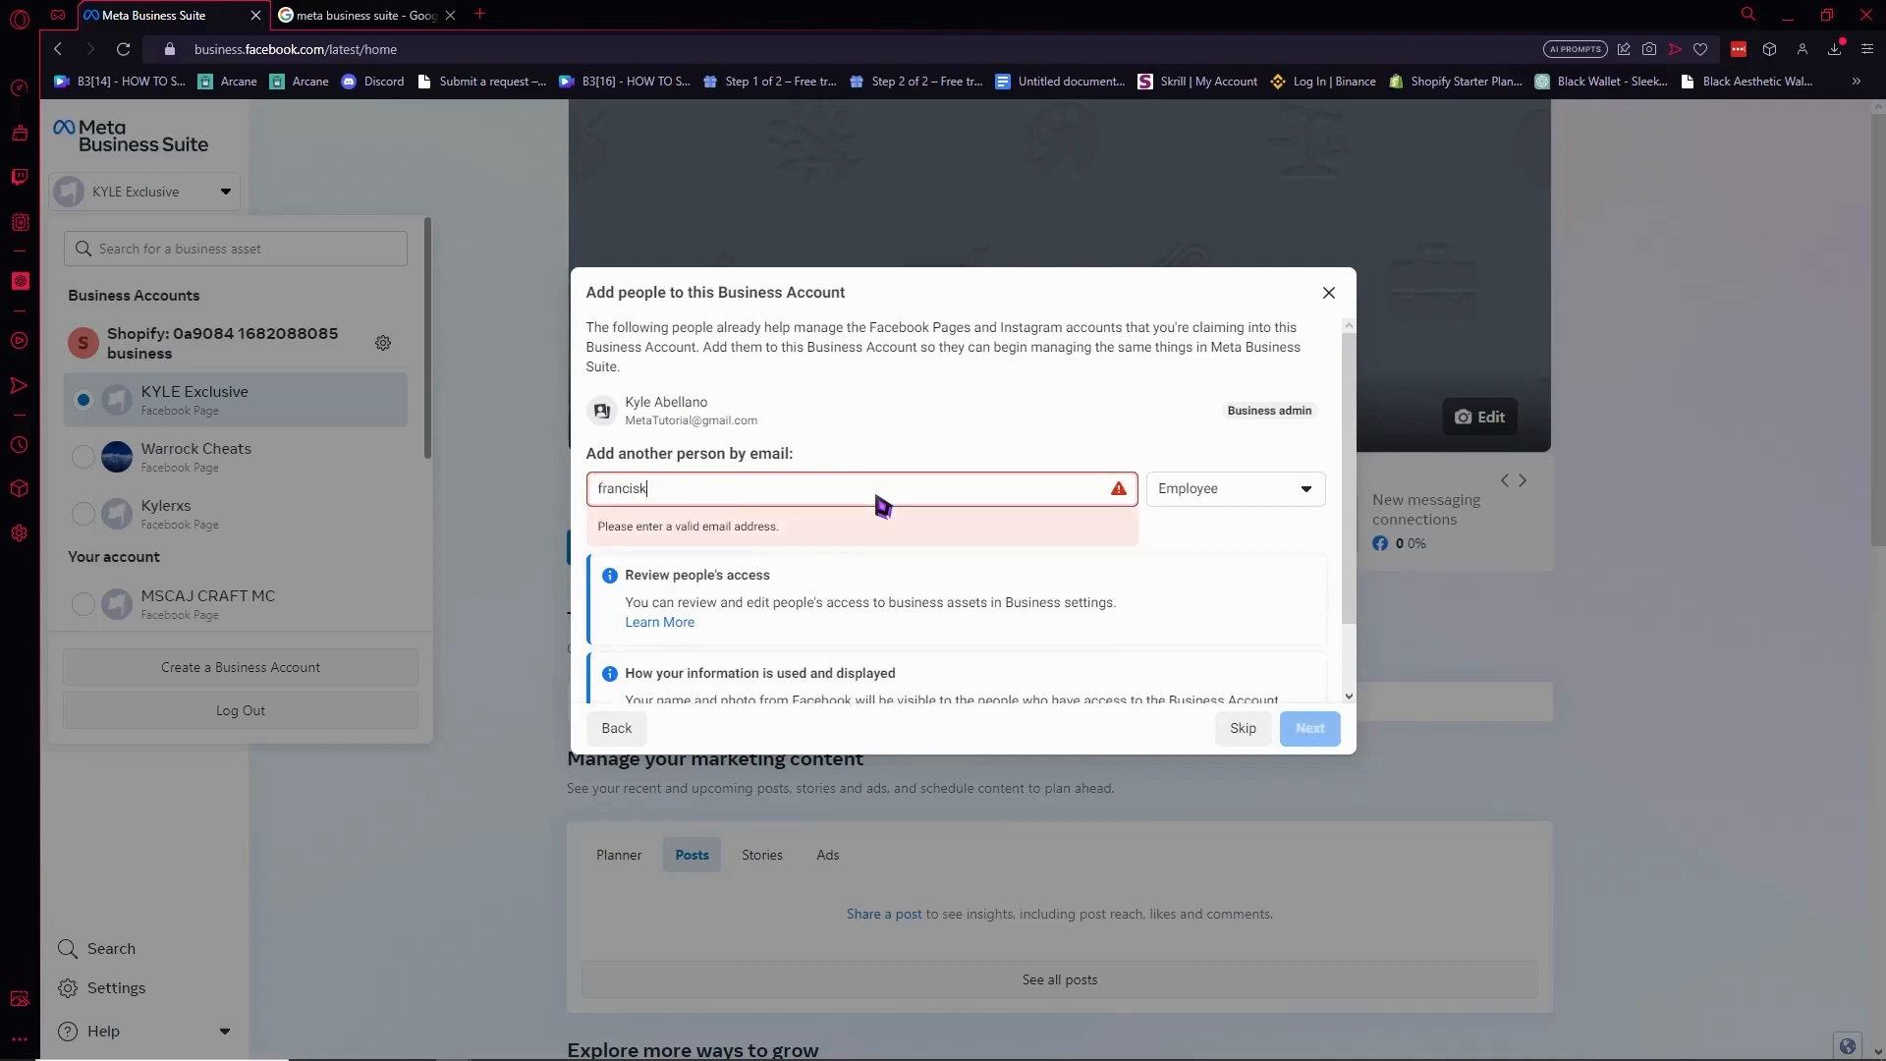
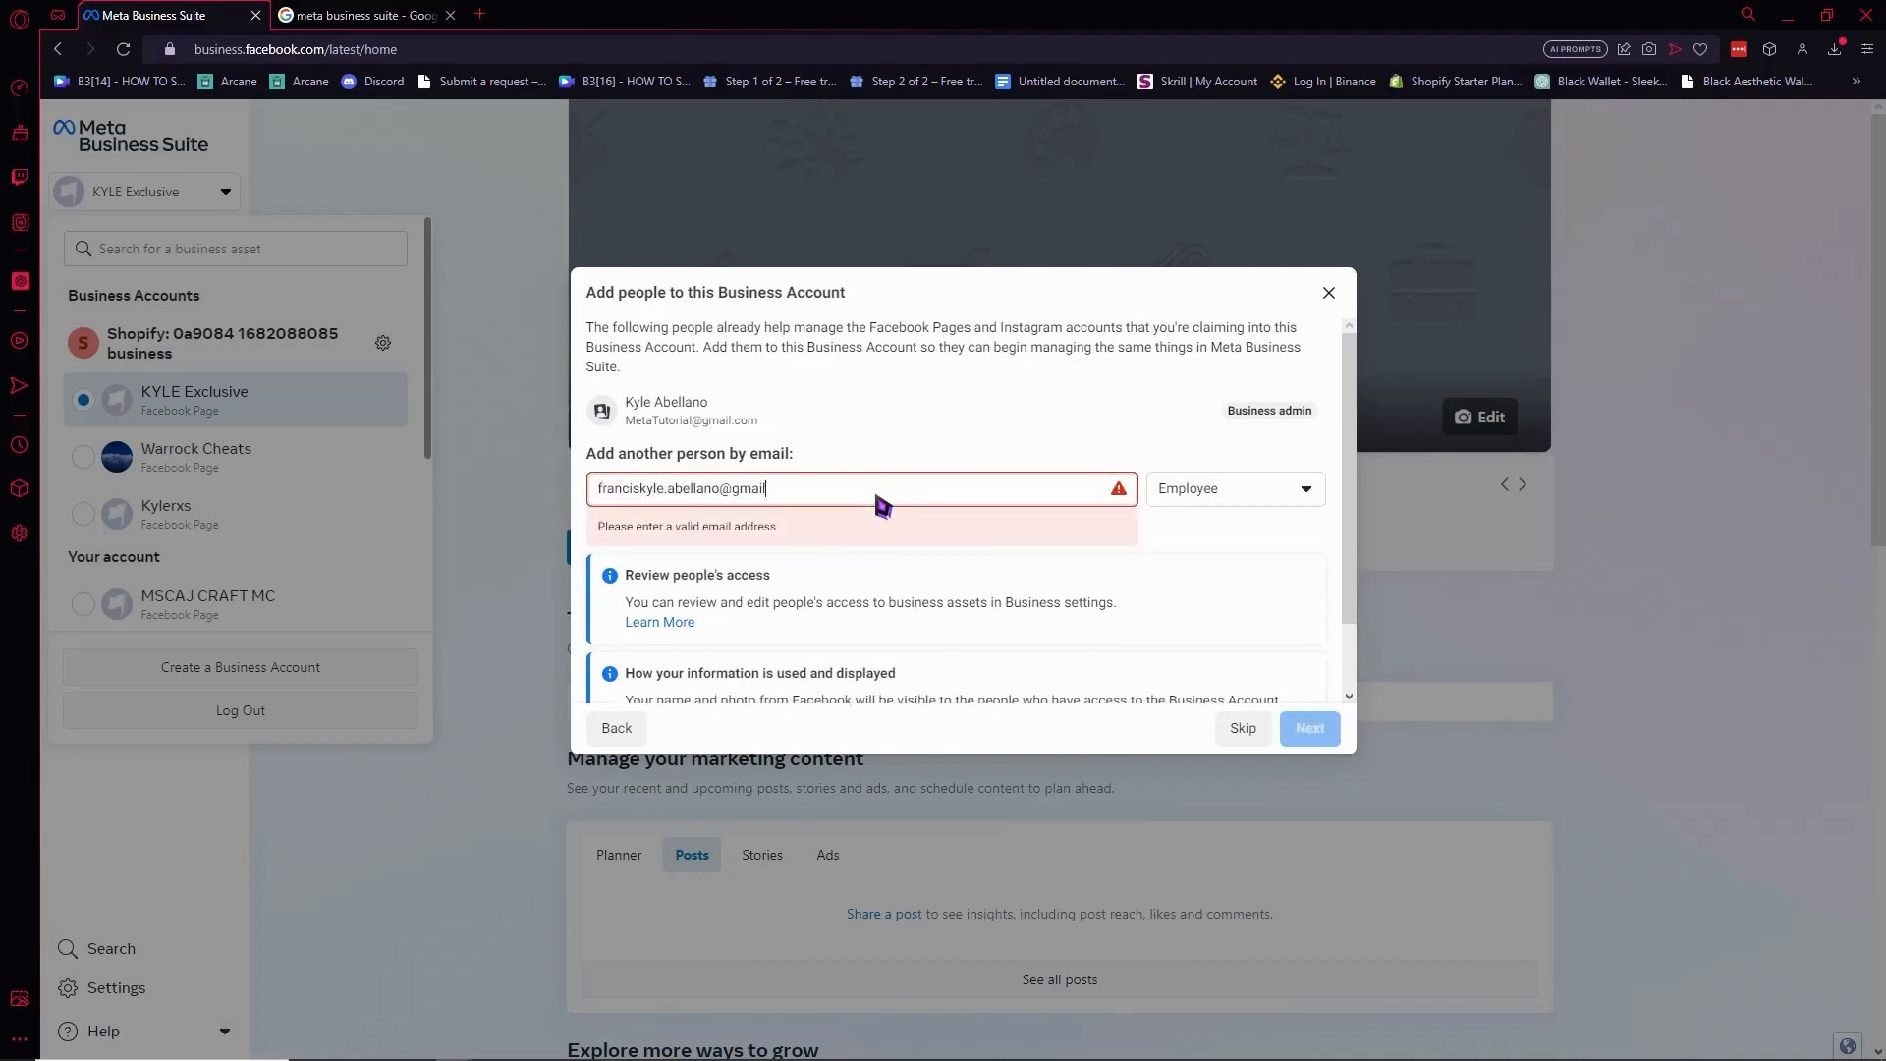
pyautogui.click(1295, 489)
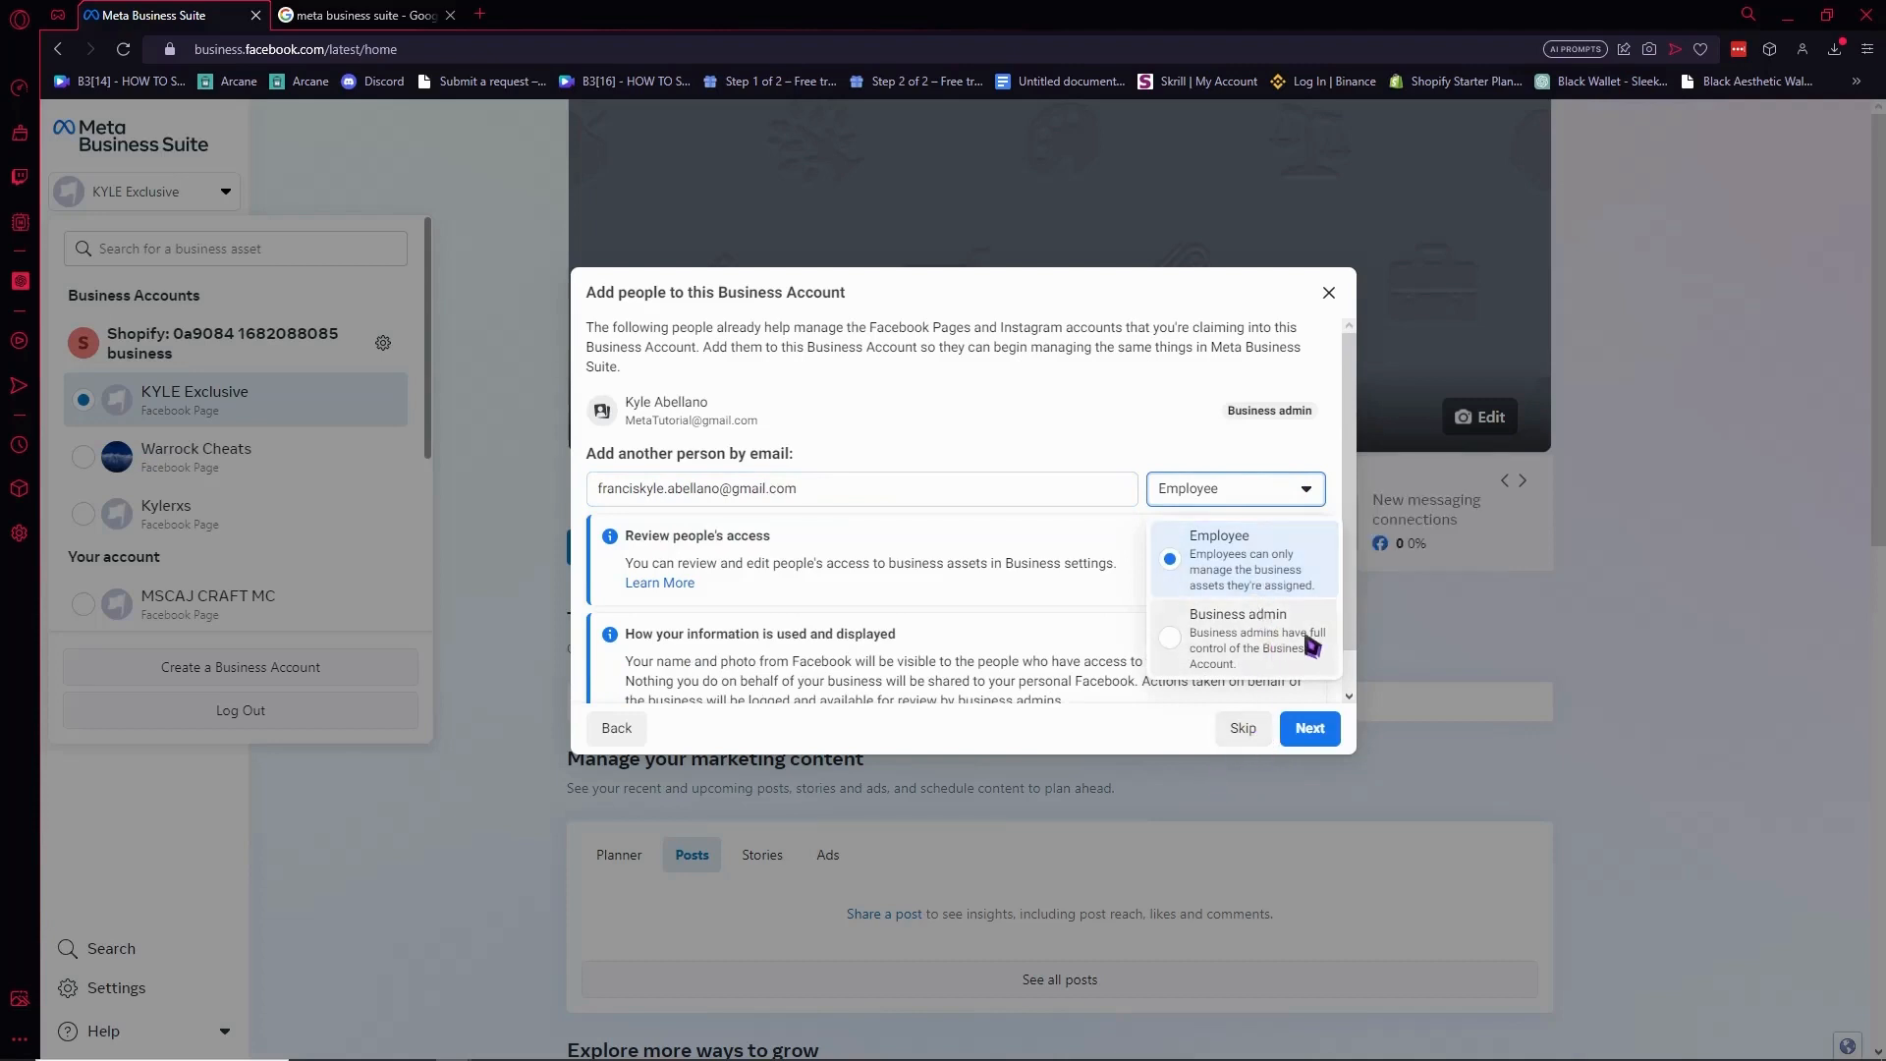
pyautogui.click(1255, 660)
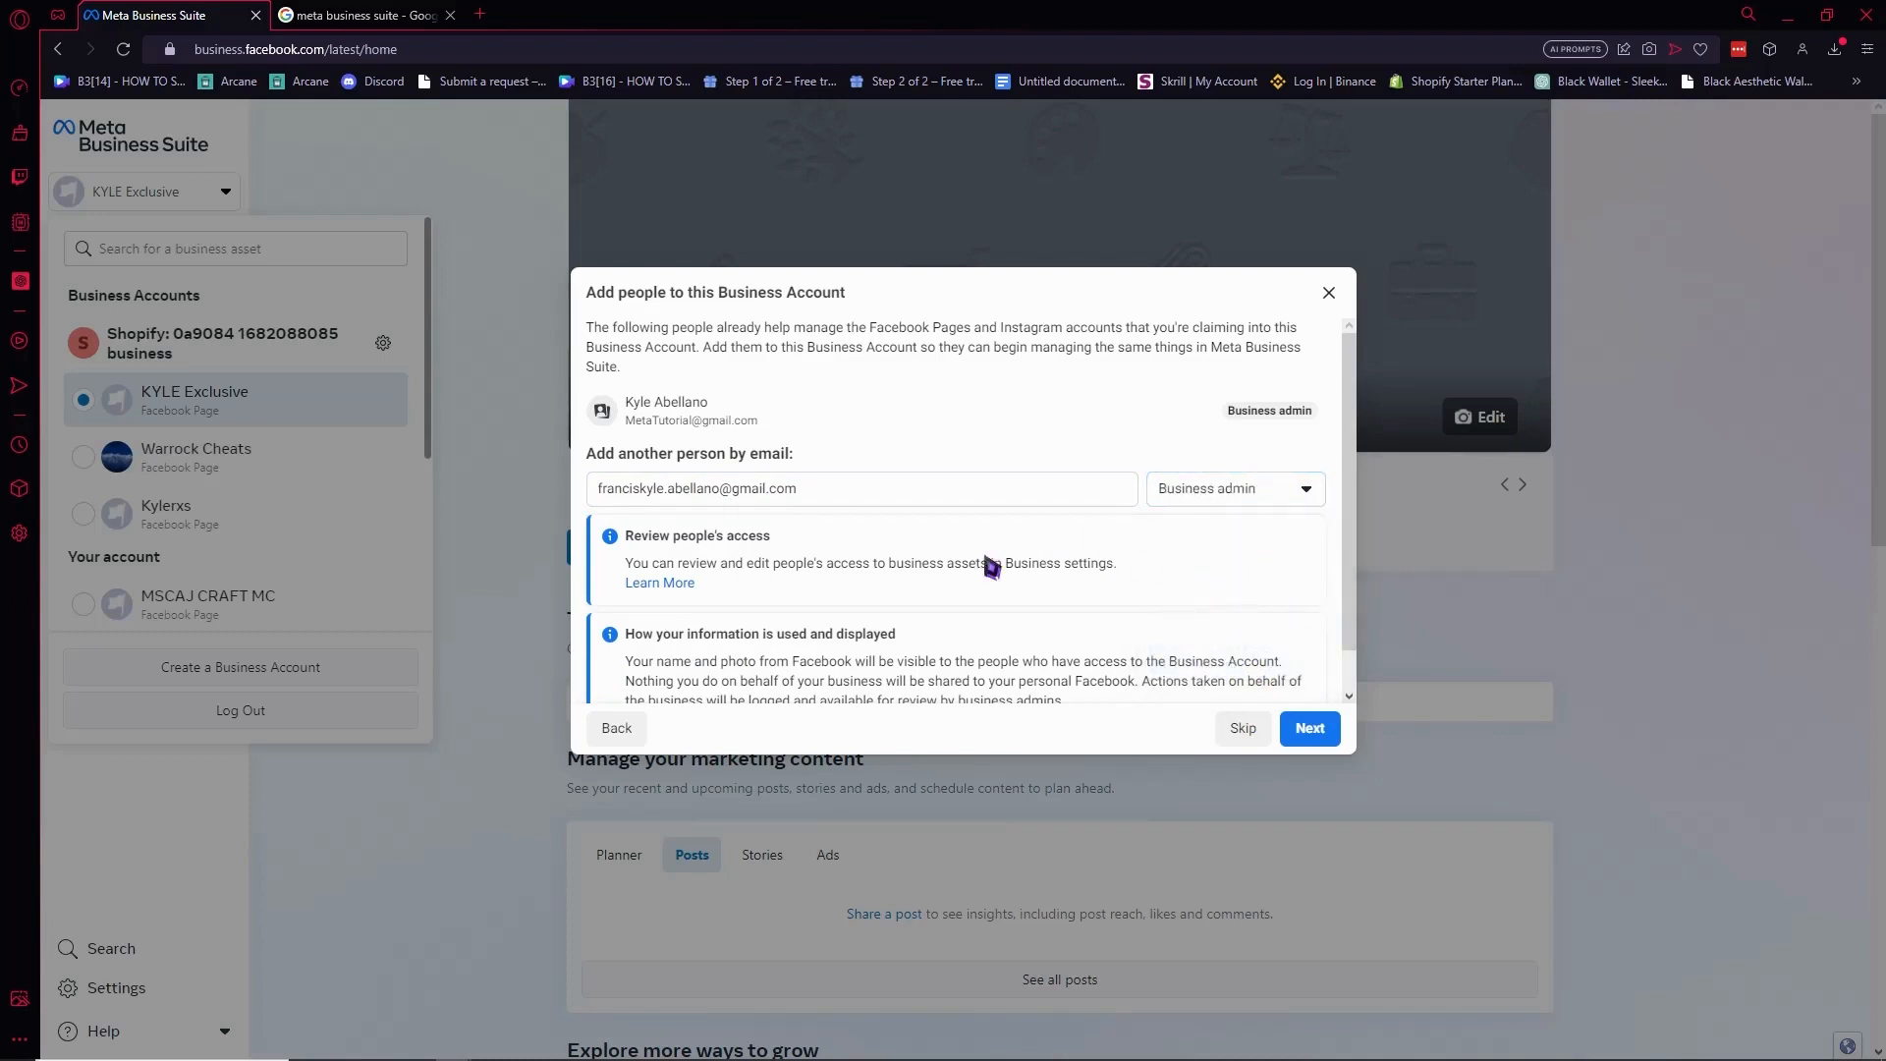
pyautogui.scroll(-1, 1189, 503)
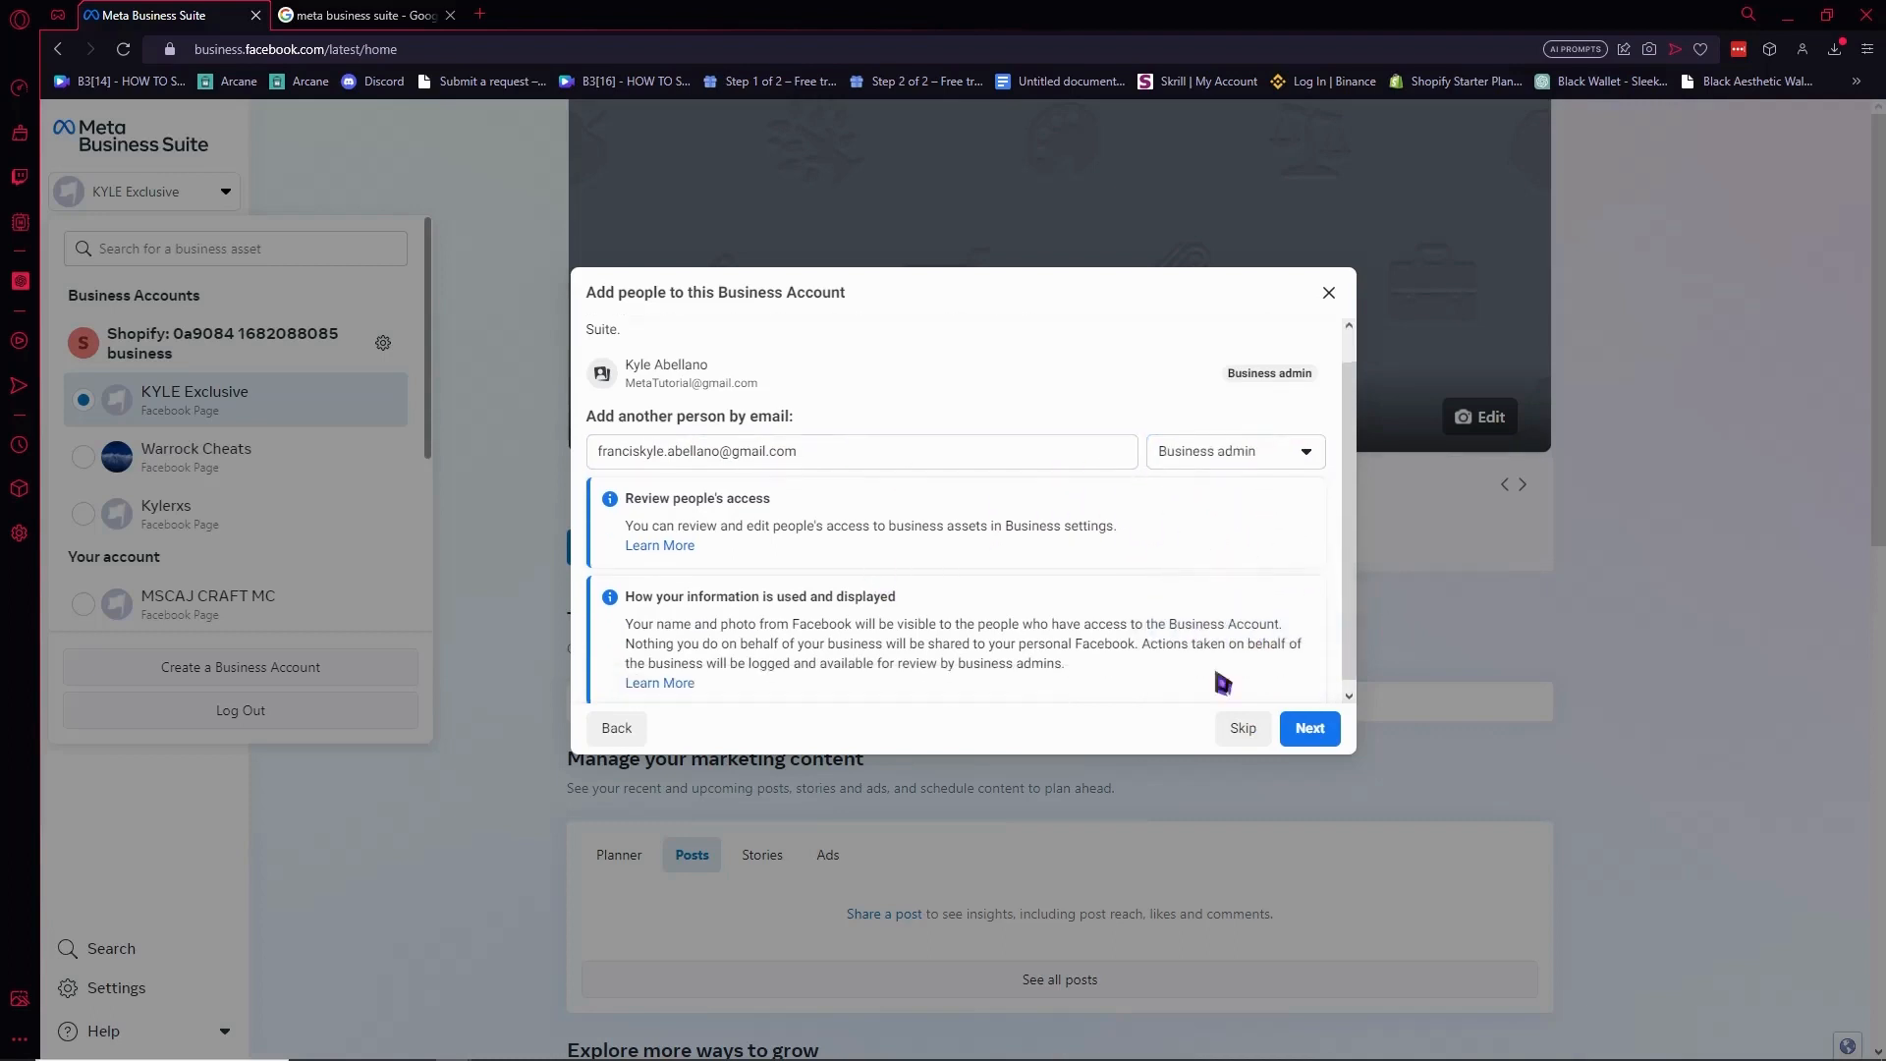
# Review the Meta Tutorial account details and confirm to finish its setup.
pyautogui.click(1306, 732)
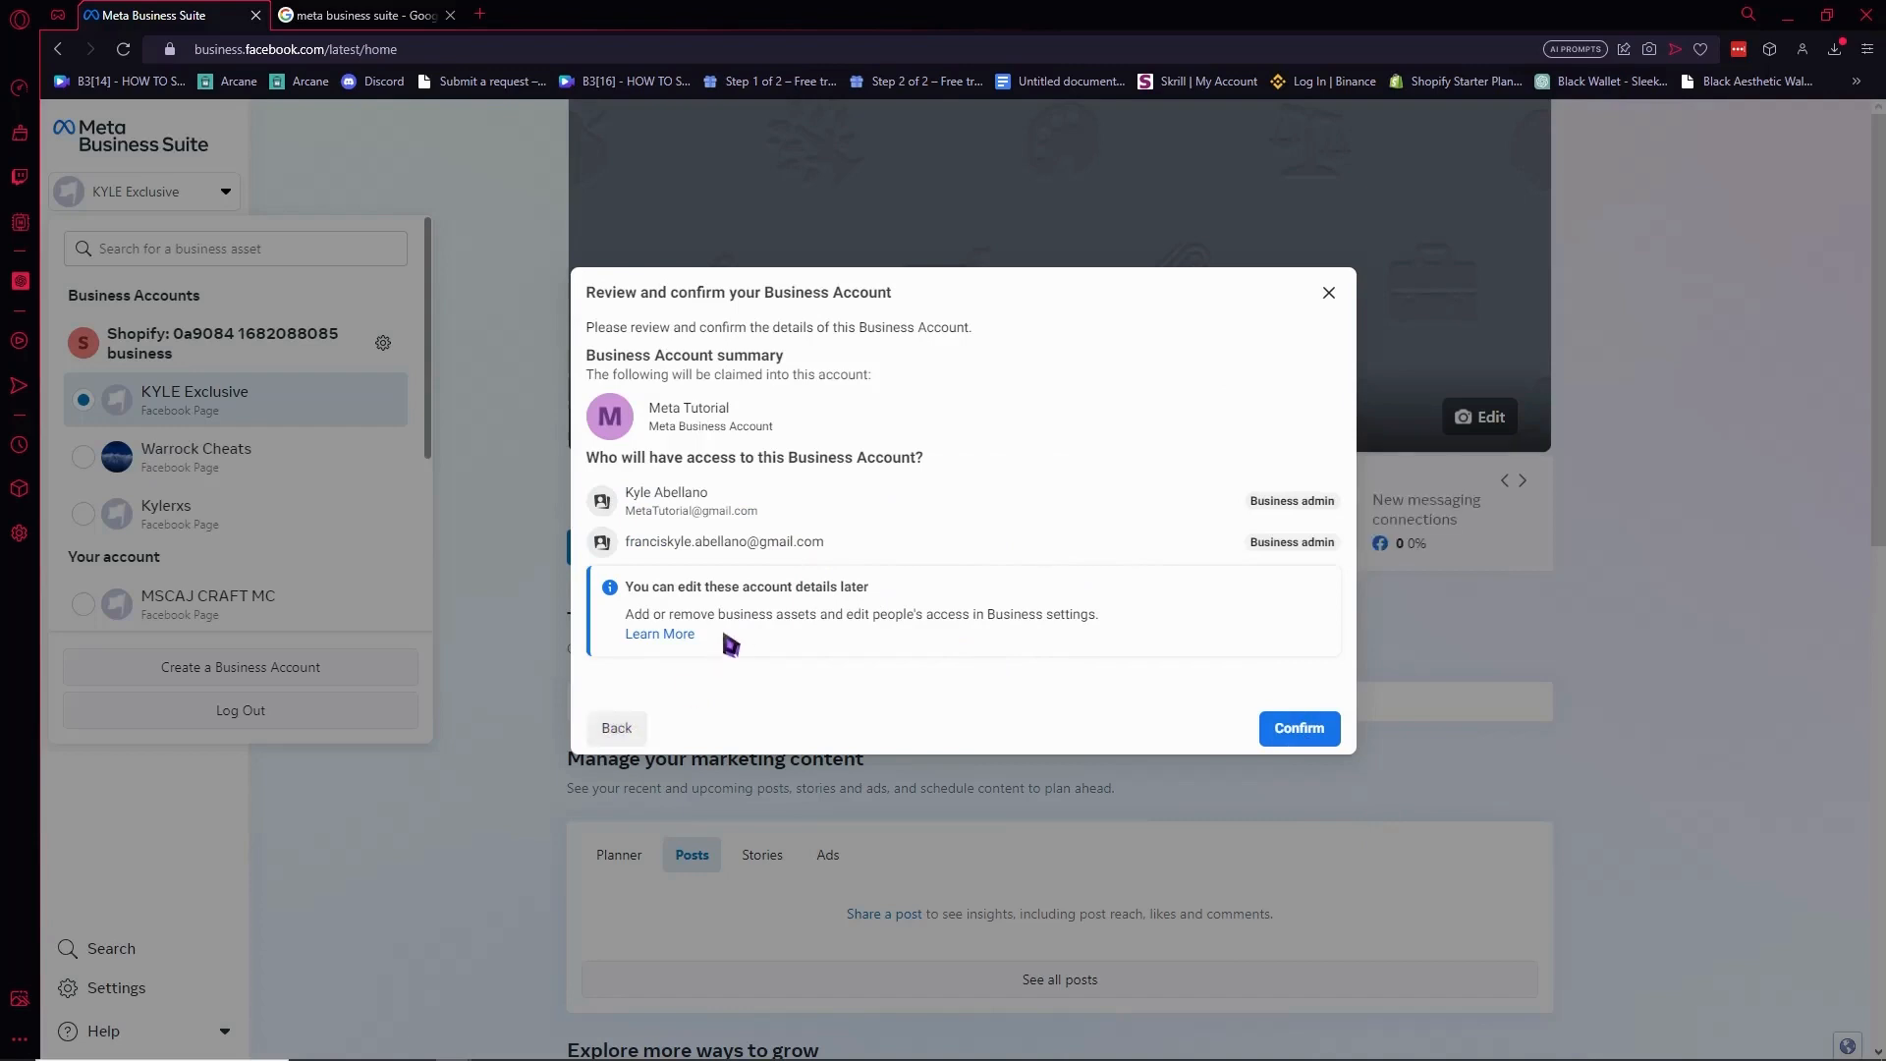
pyautogui.moveTo(692, 583); pyautogui.dragTo(880, 594)
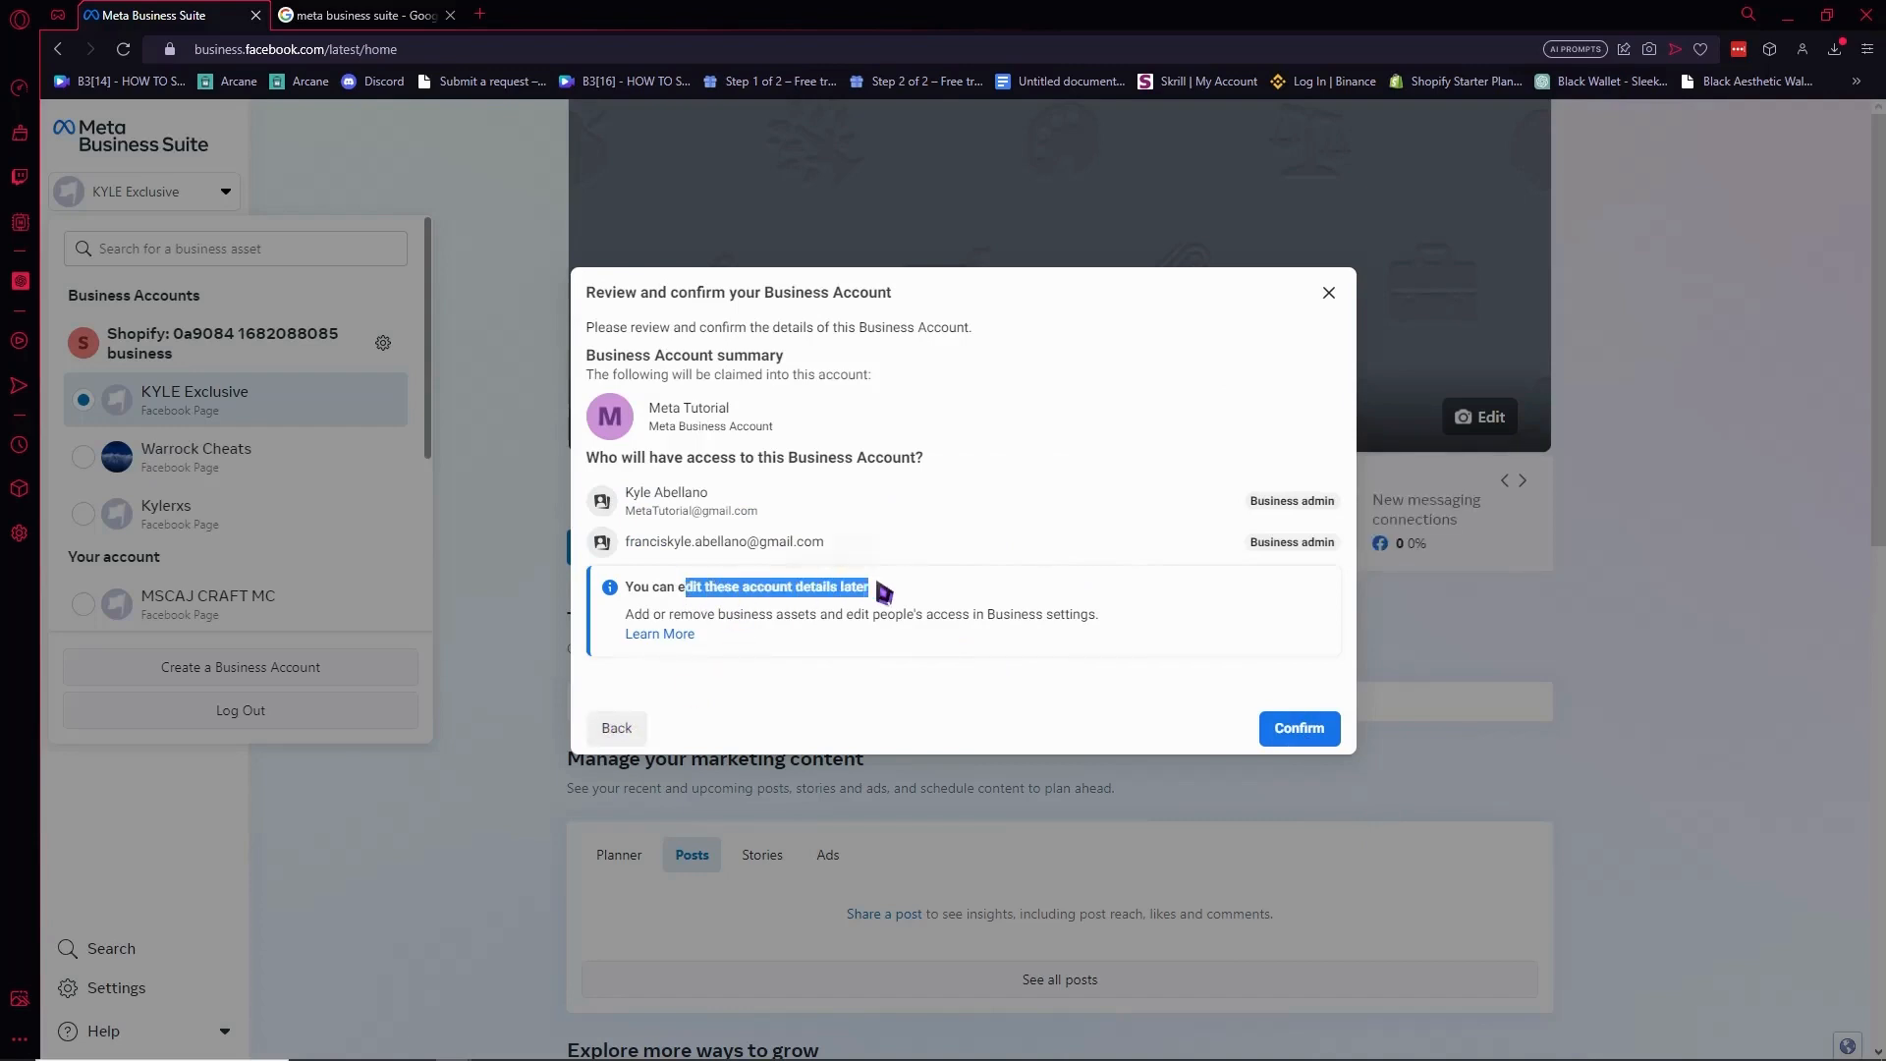
pyautogui.click(1063, 693)
pyautogui.click(1300, 731)
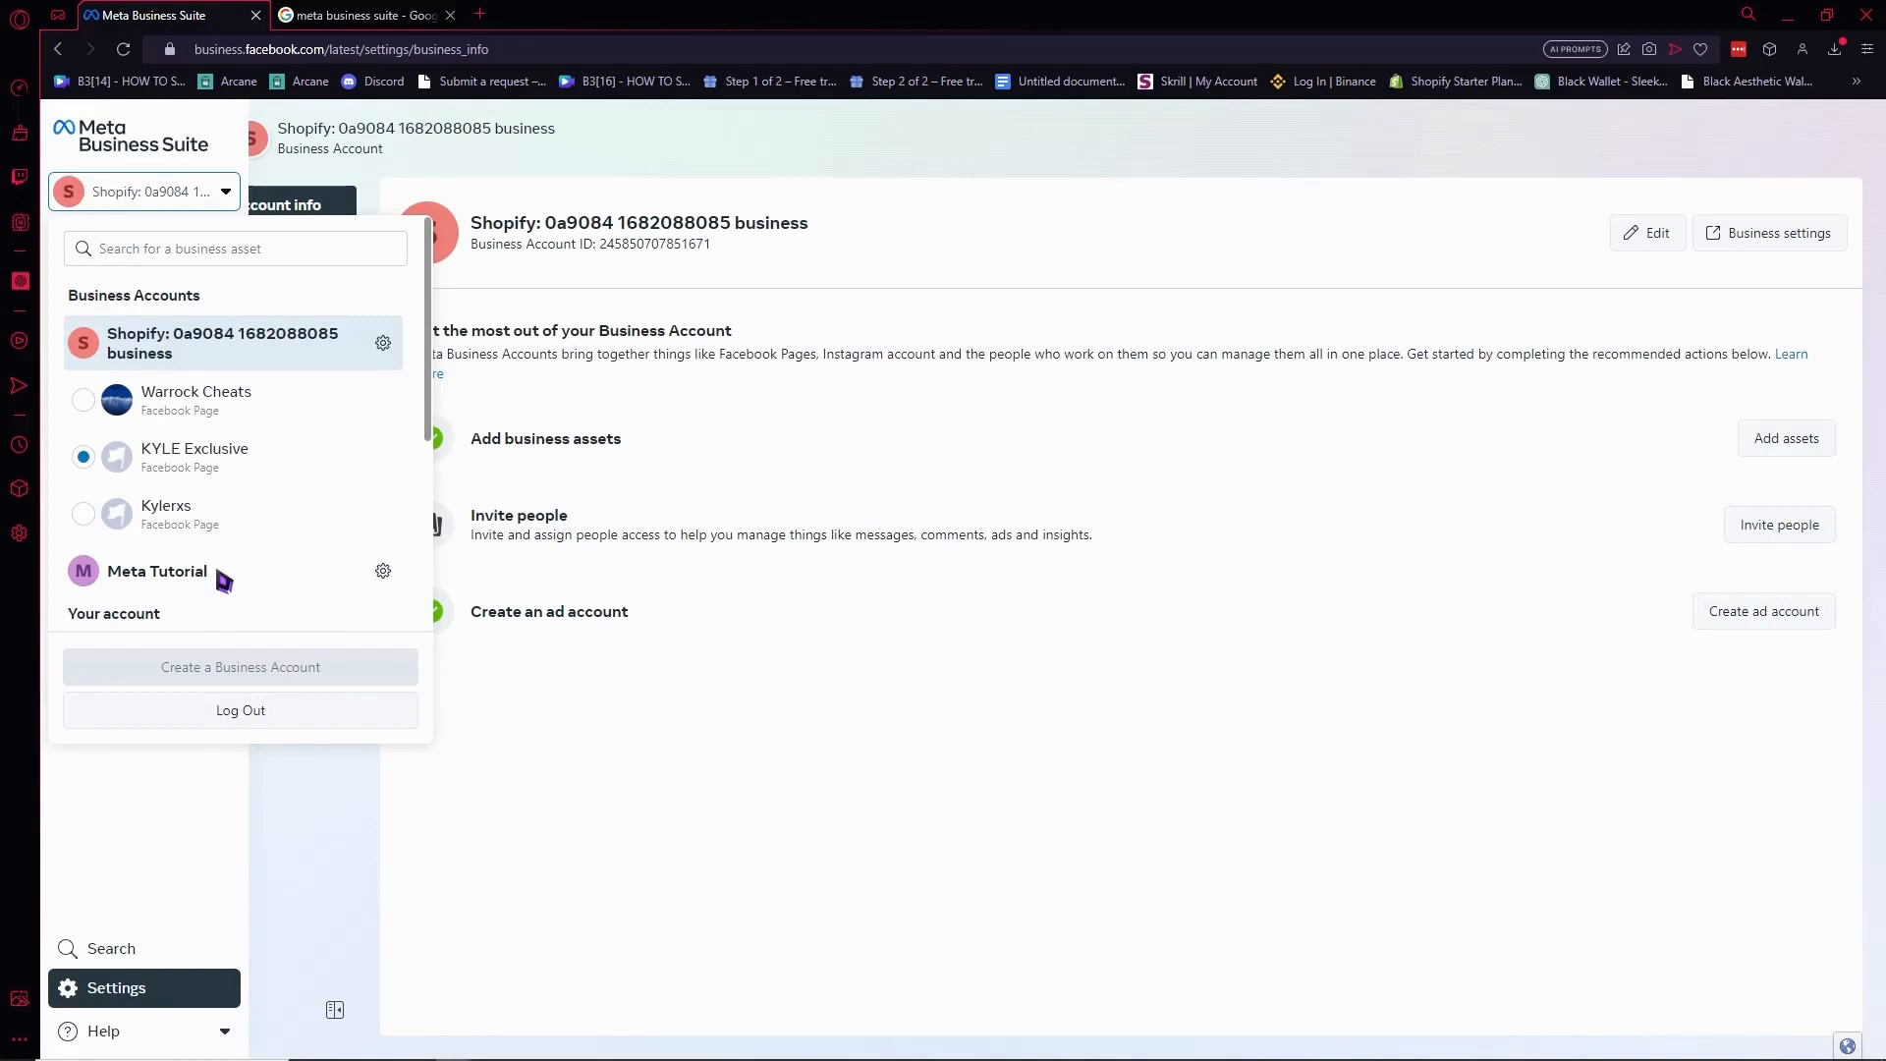
# Switch the active business account to Meta Tutorial.
pyautogui.click(601, 743)
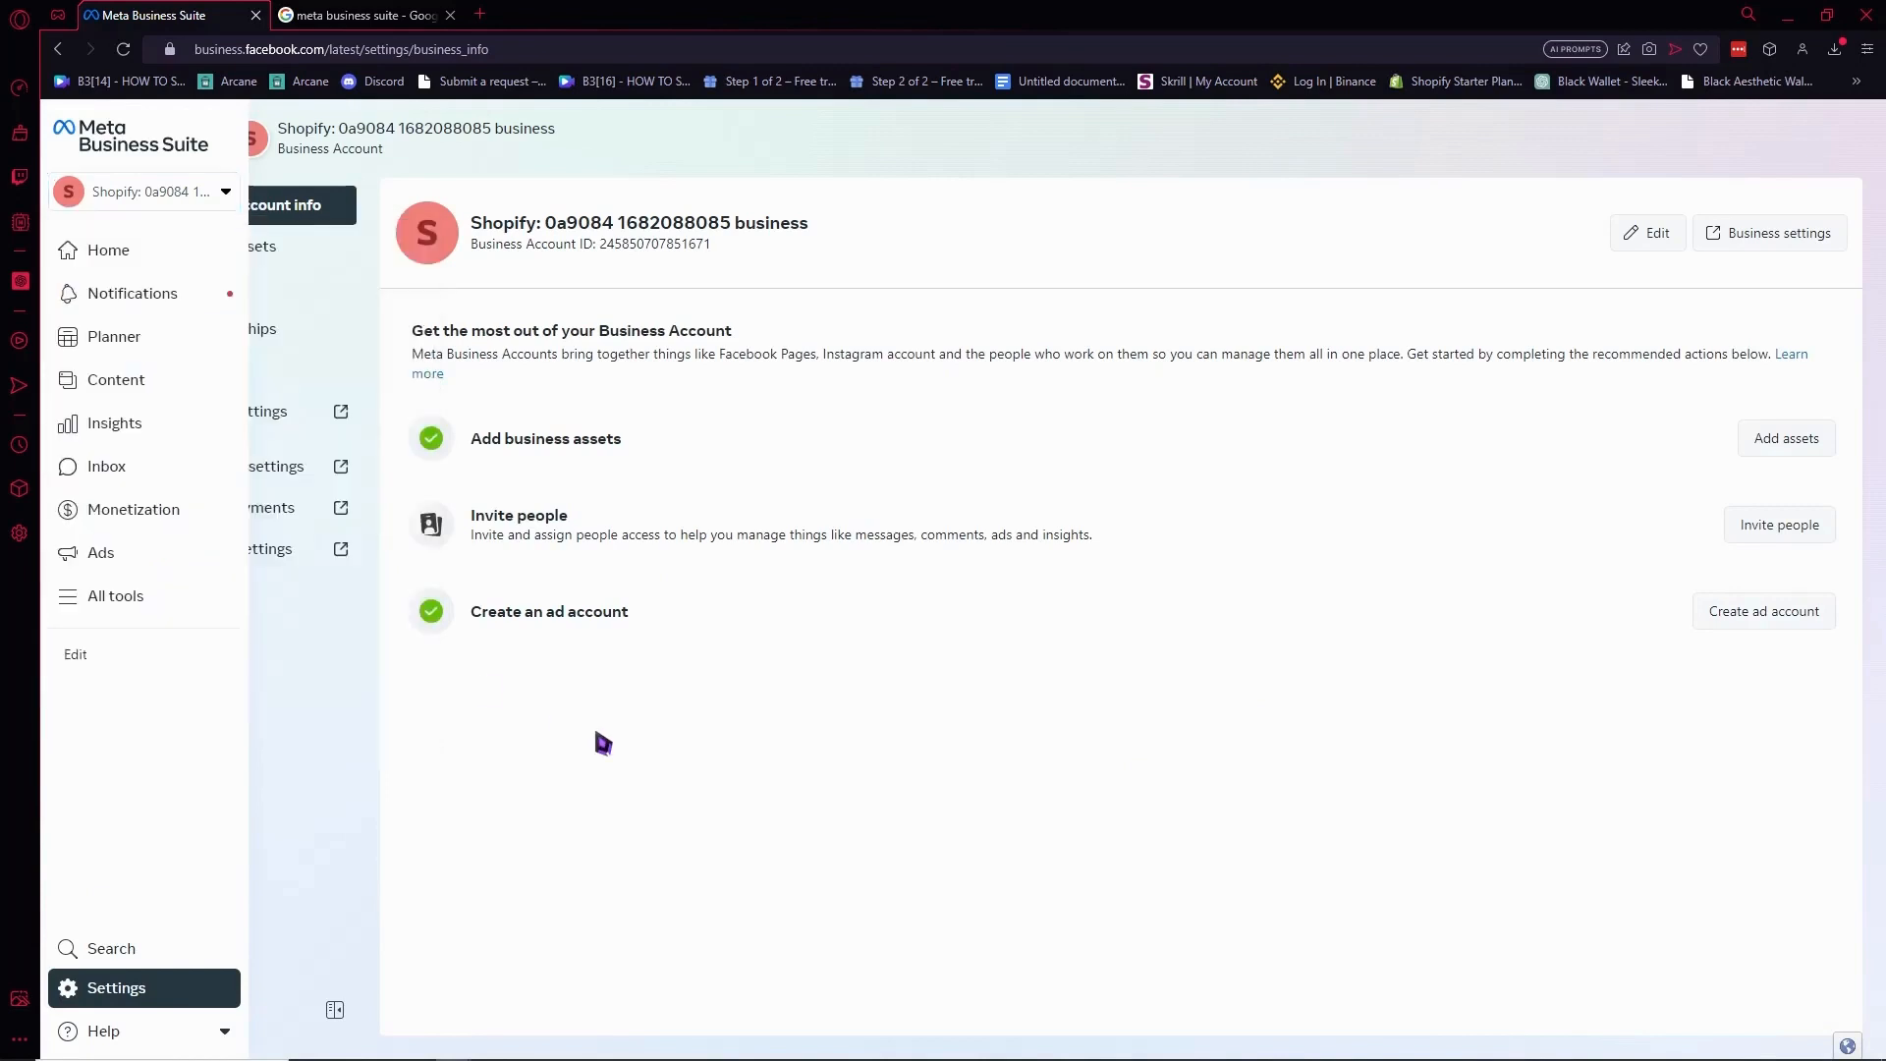
pyautogui.click(228, 191)
pyautogui.click(178, 576)
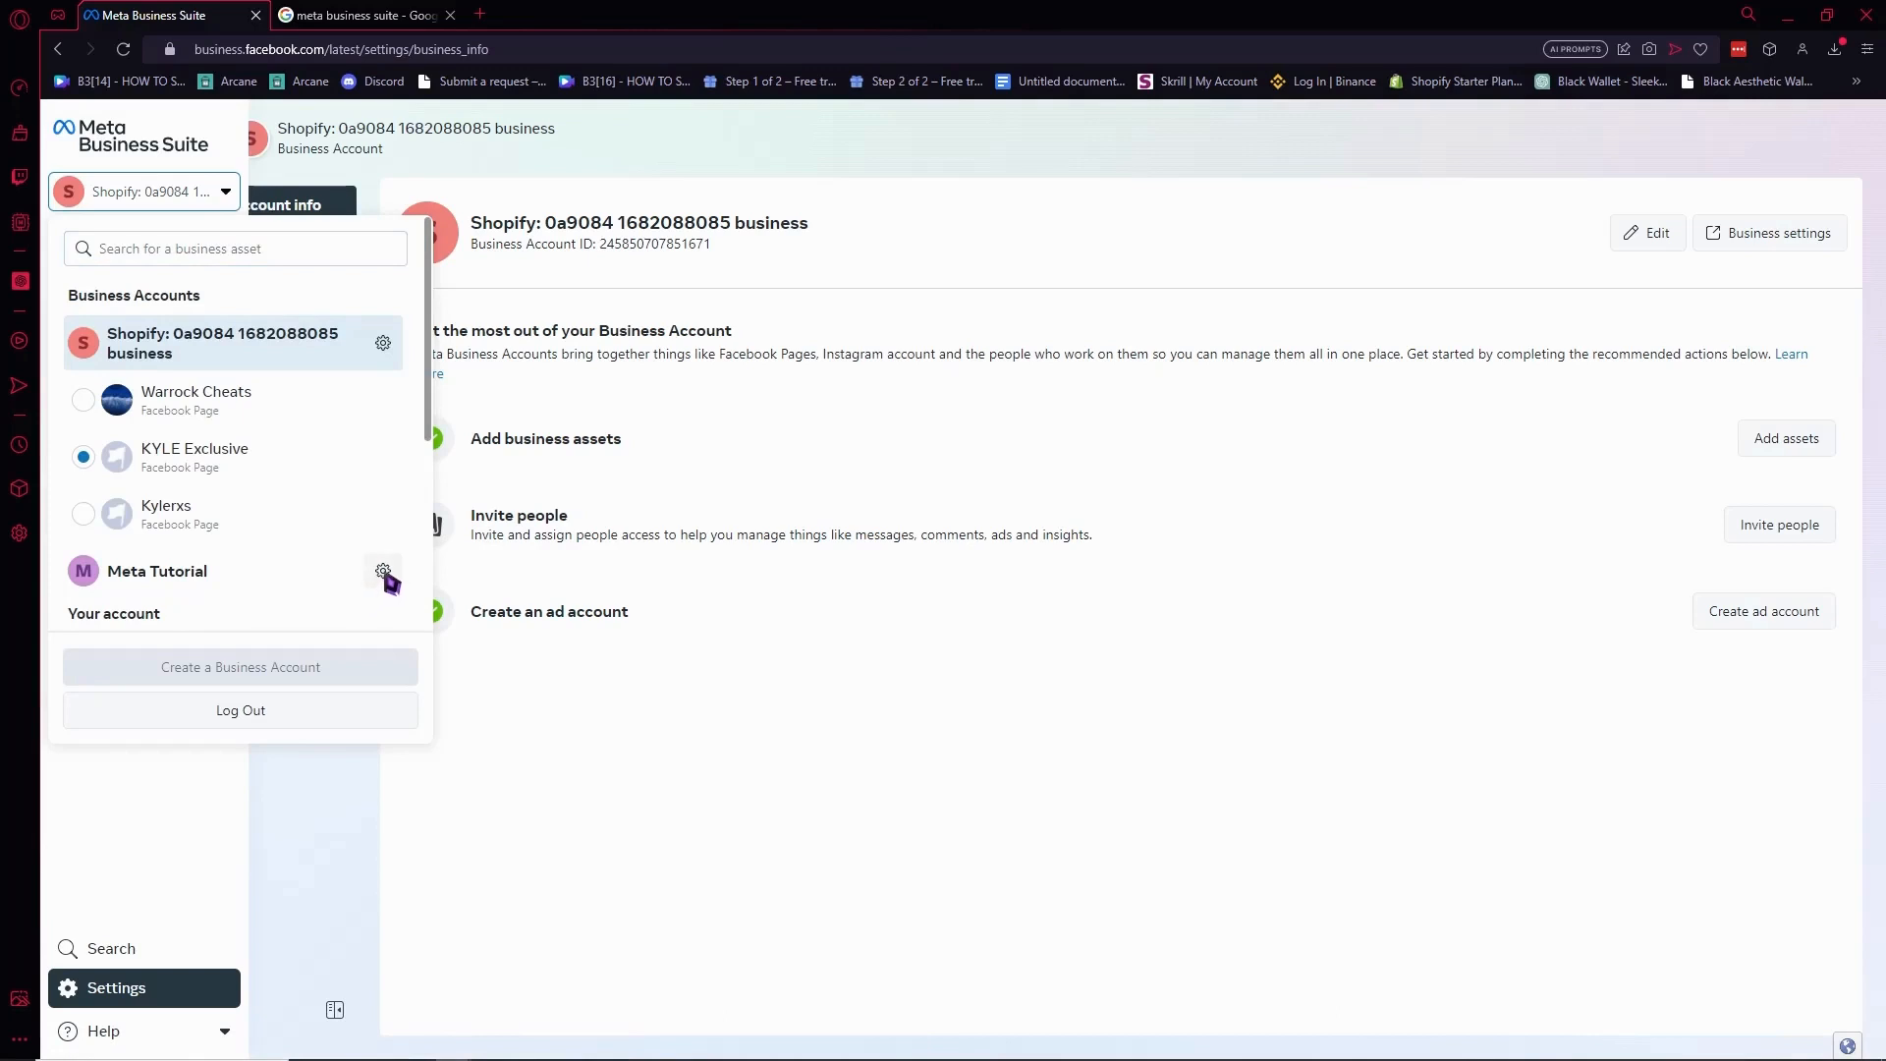
pyautogui.click(383, 573)
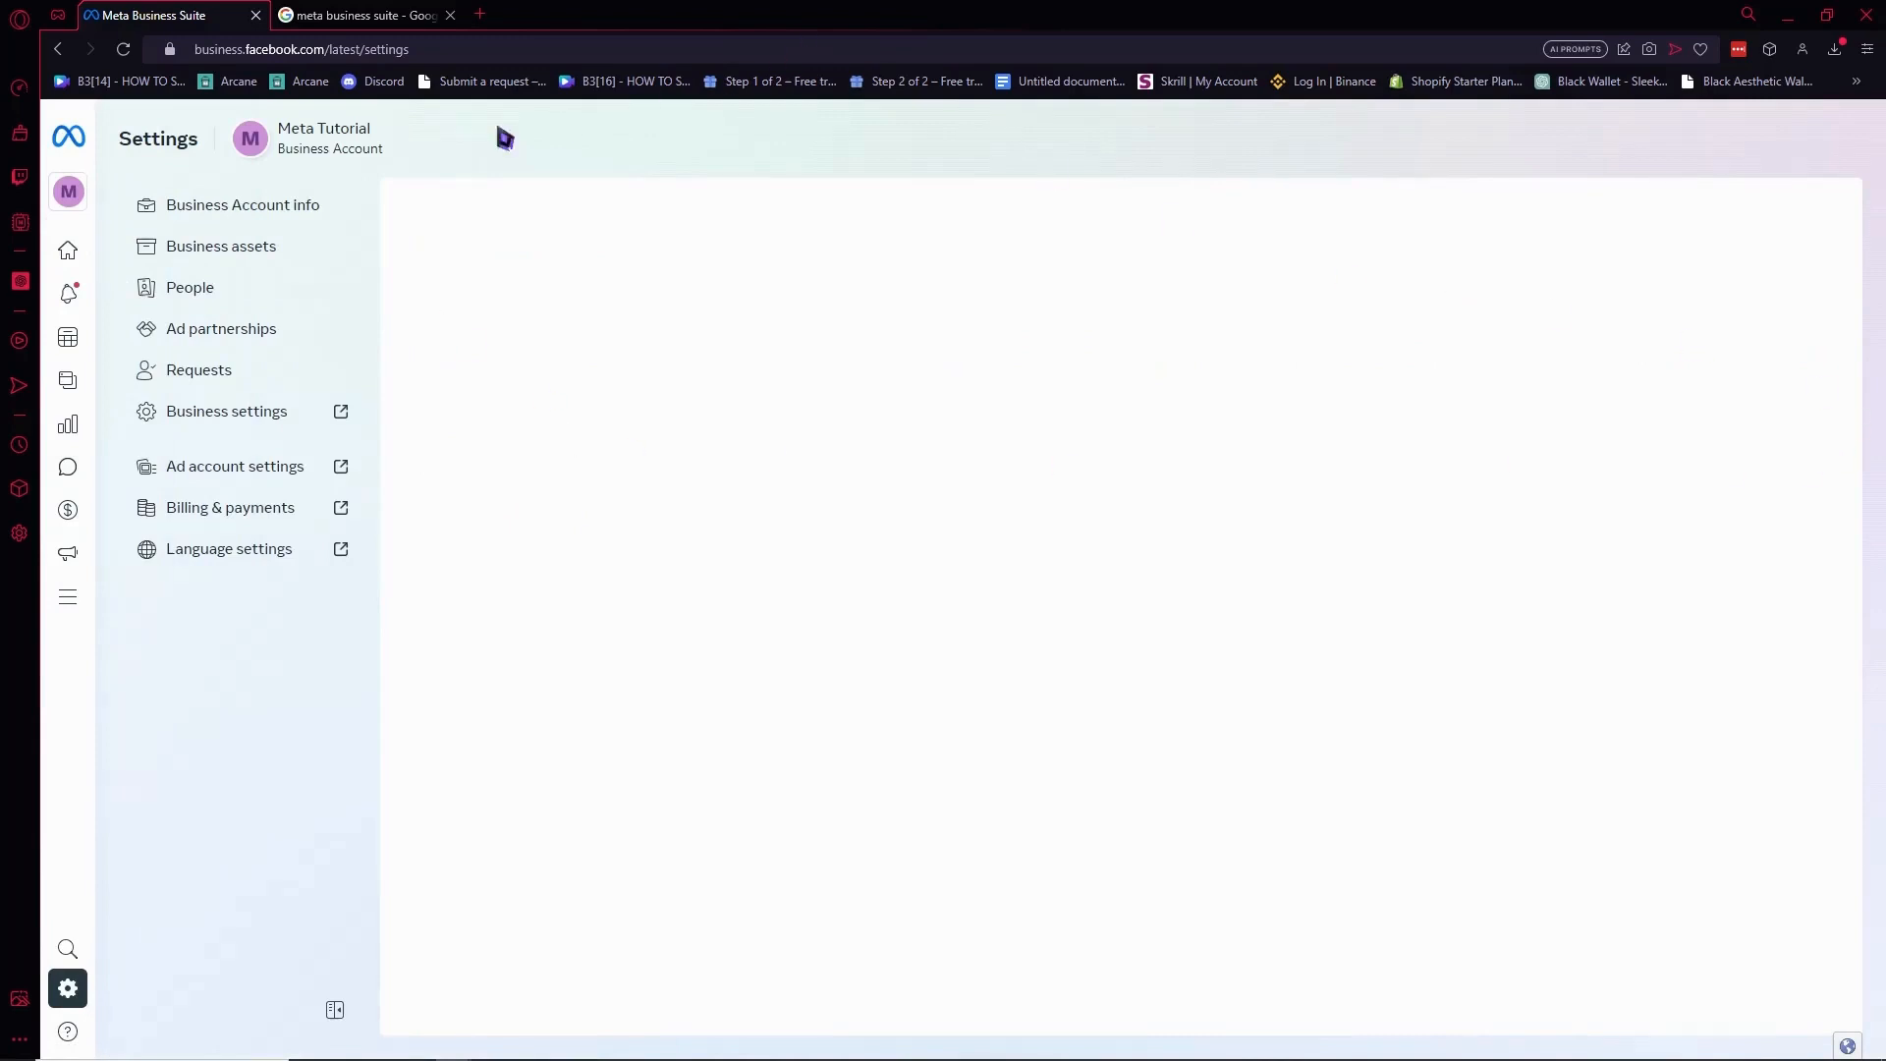
pyautogui.click(234, 220)
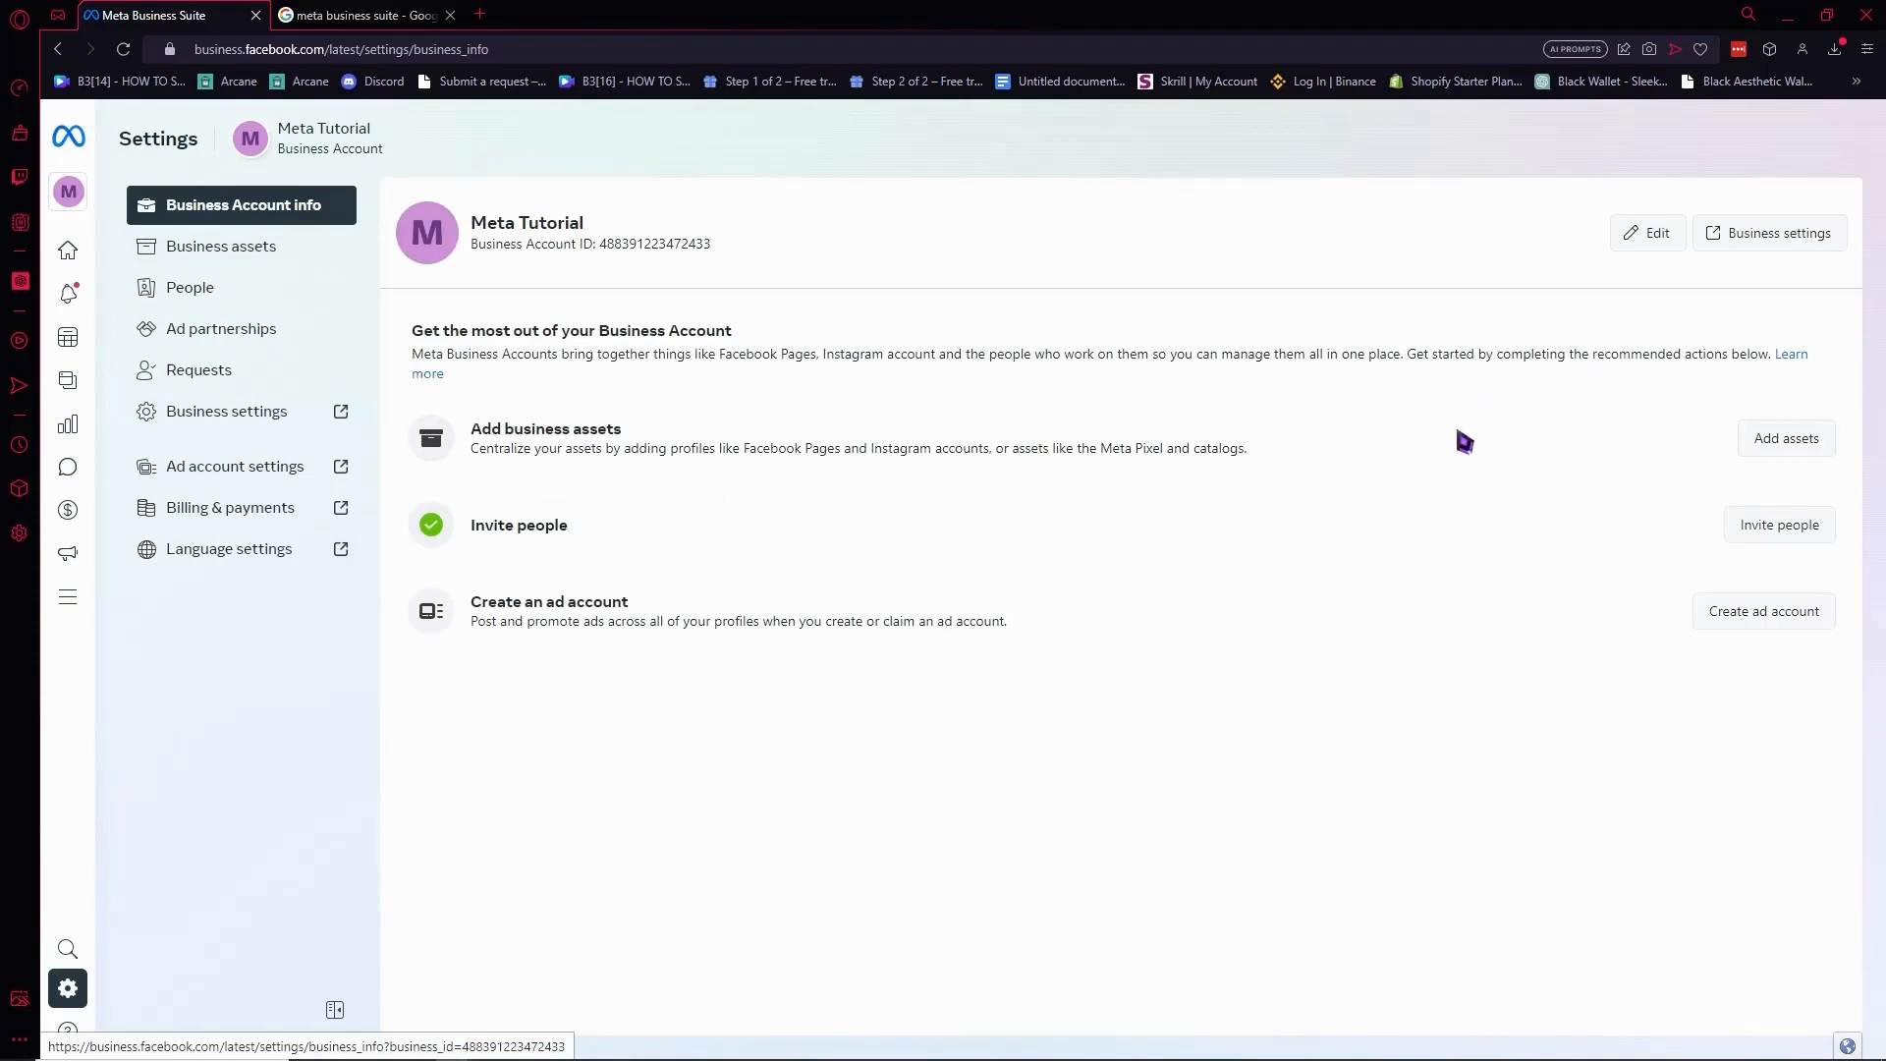
pyautogui.moveTo(624, 451); pyautogui.dragTo(733, 453)
pyautogui.moveTo(793, 454); pyautogui.dragTo(1262, 449)
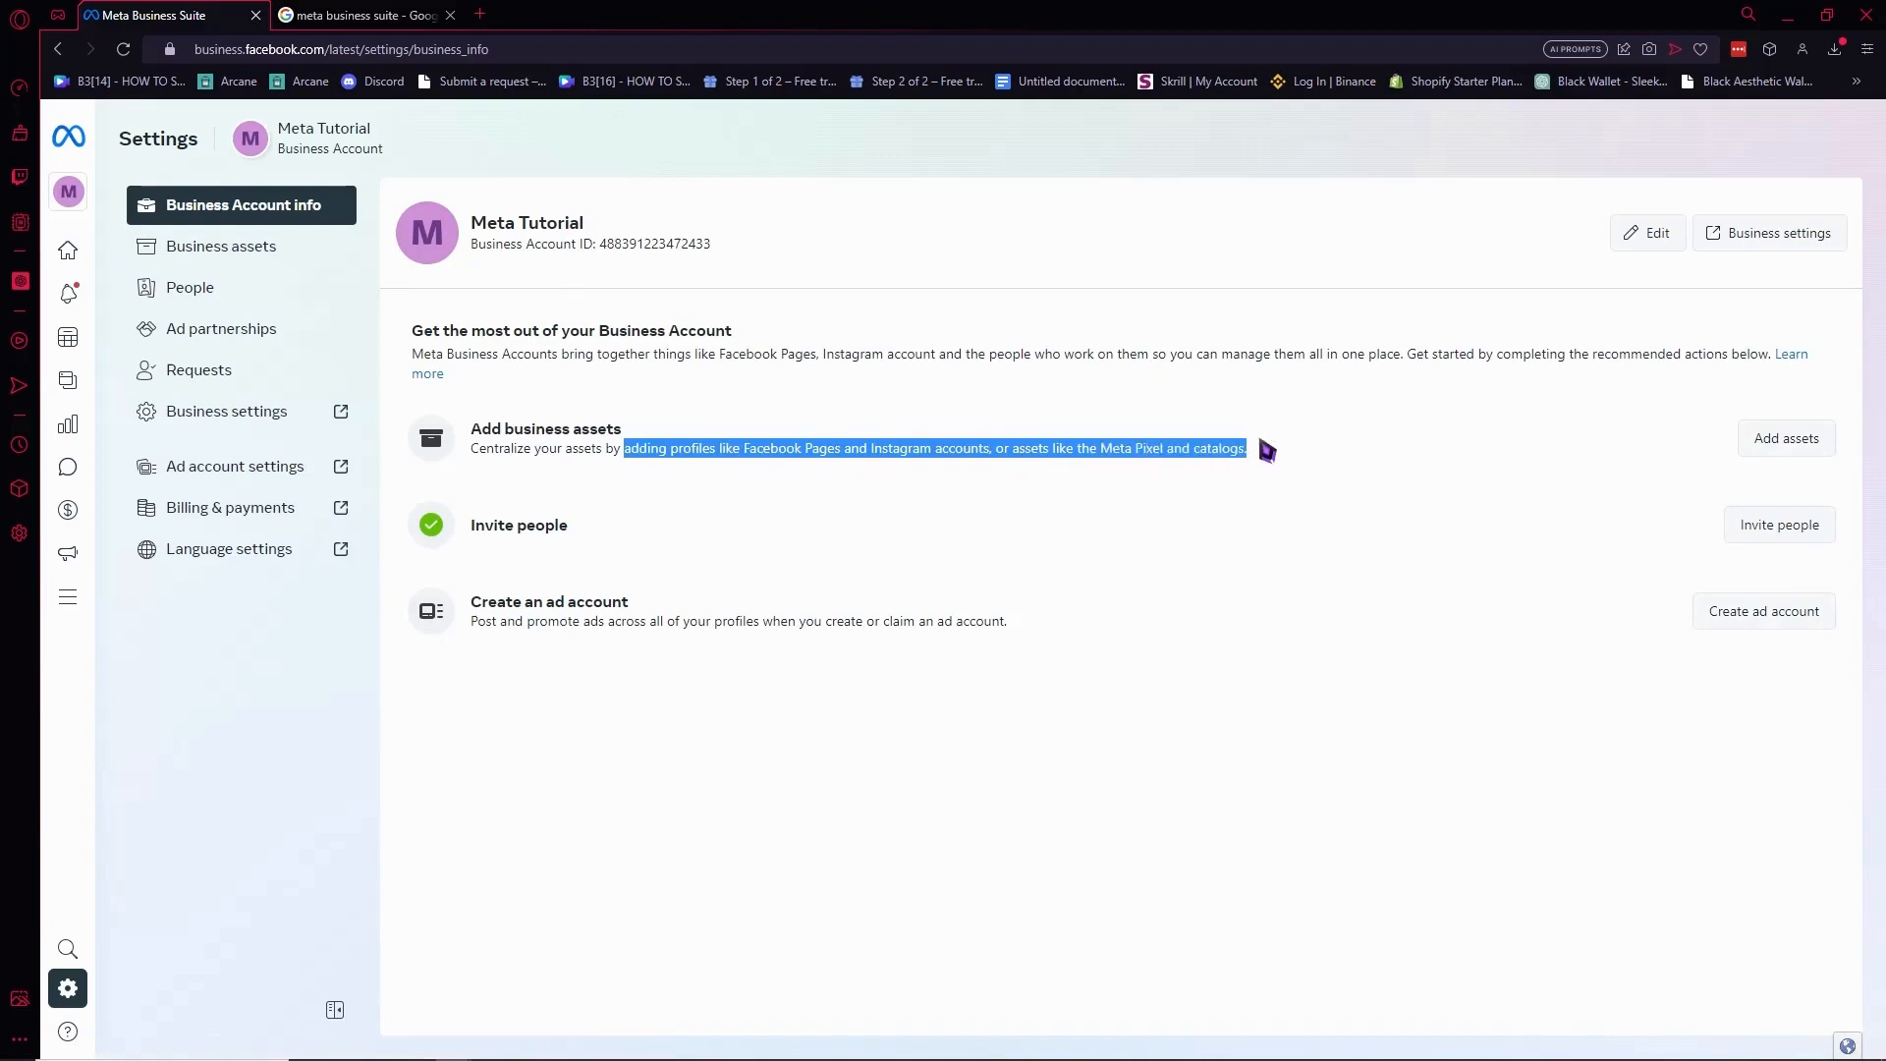
pyautogui.click(303, 254)
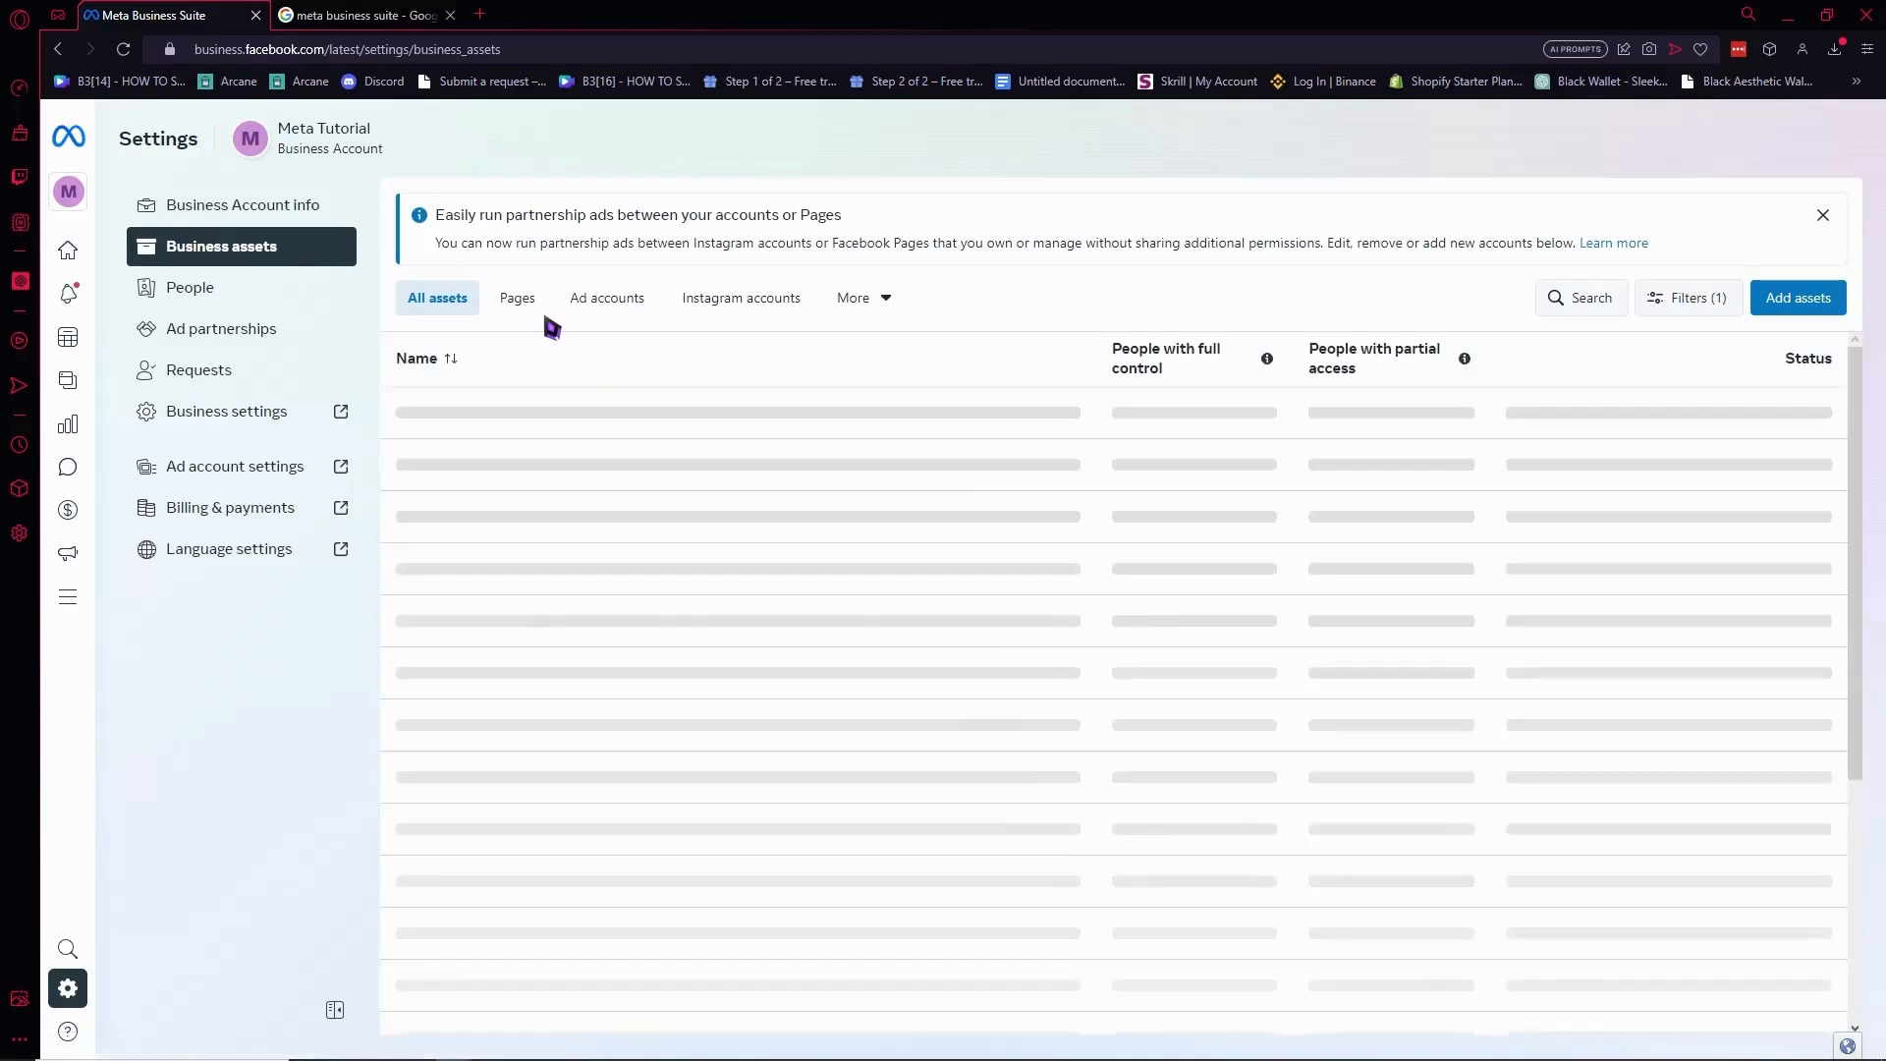
# From the Pages list, choose Add Pages and create a new Facebook Page.
pyautogui.click(512, 316)
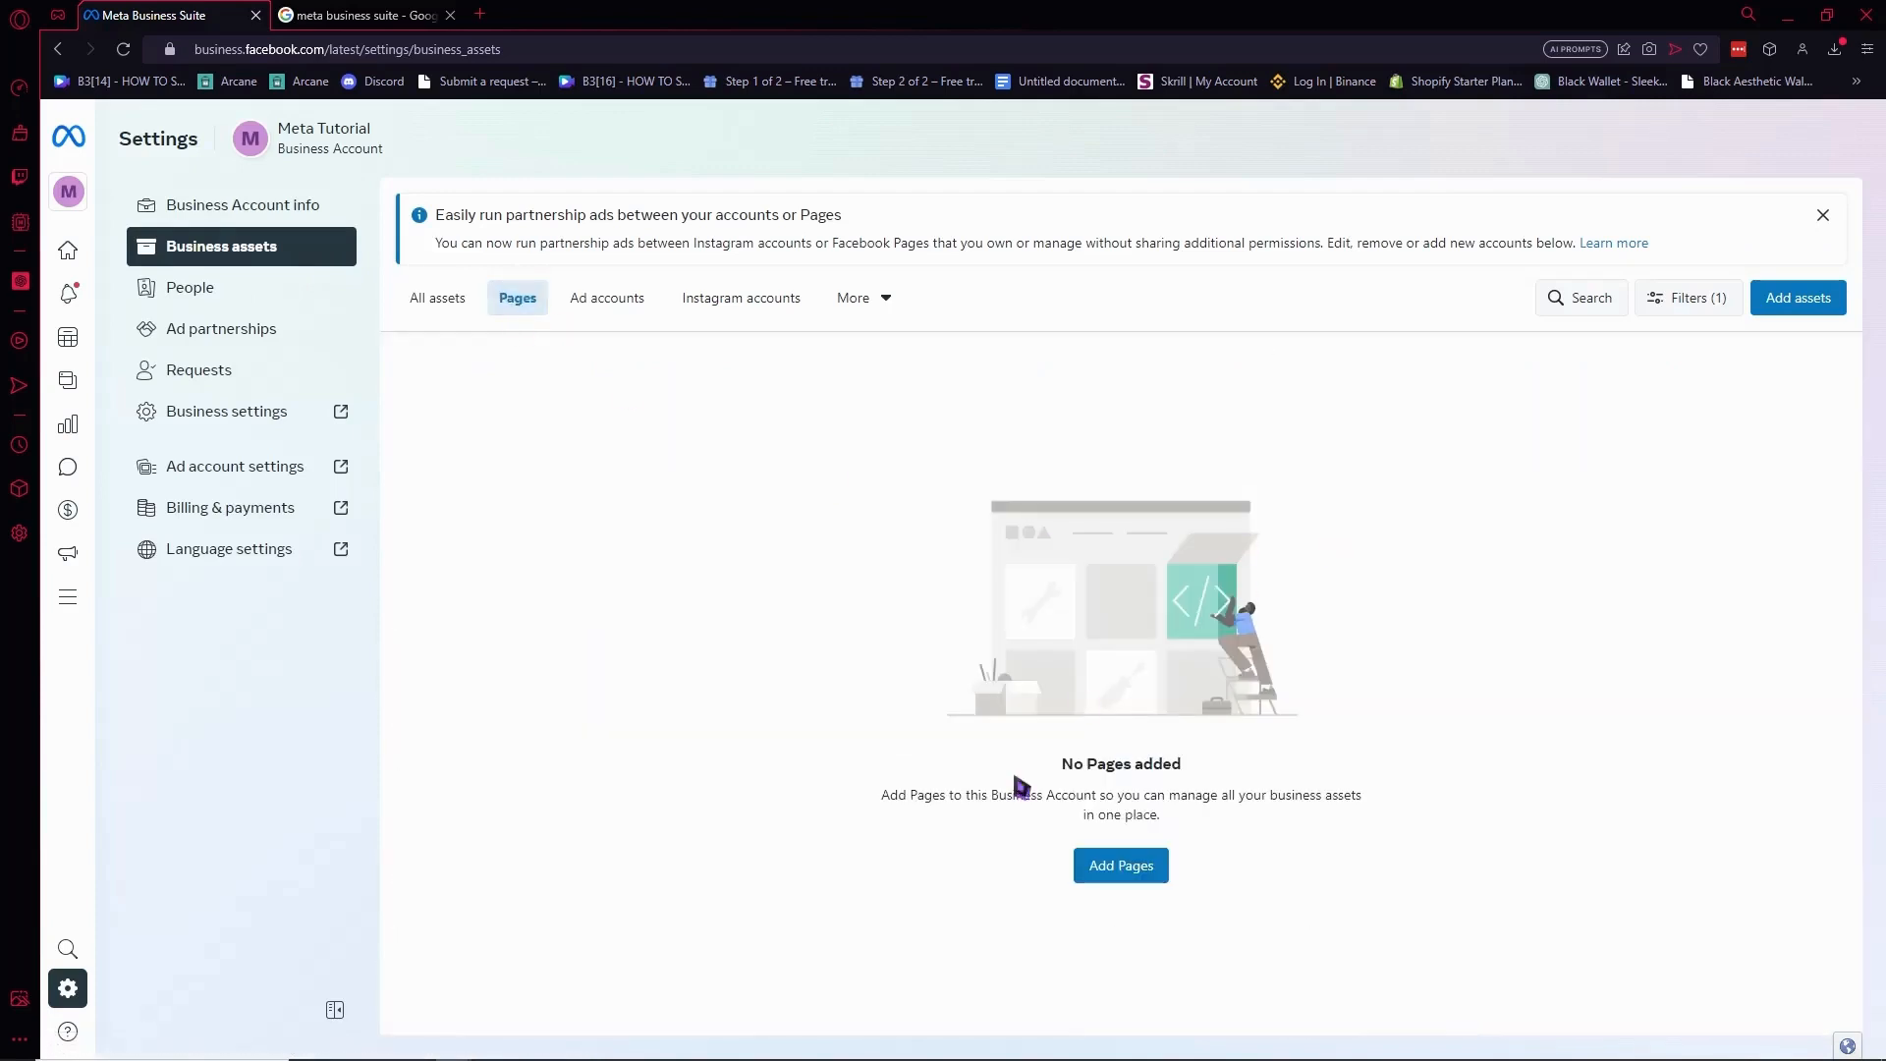
pyautogui.click(1139, 868)
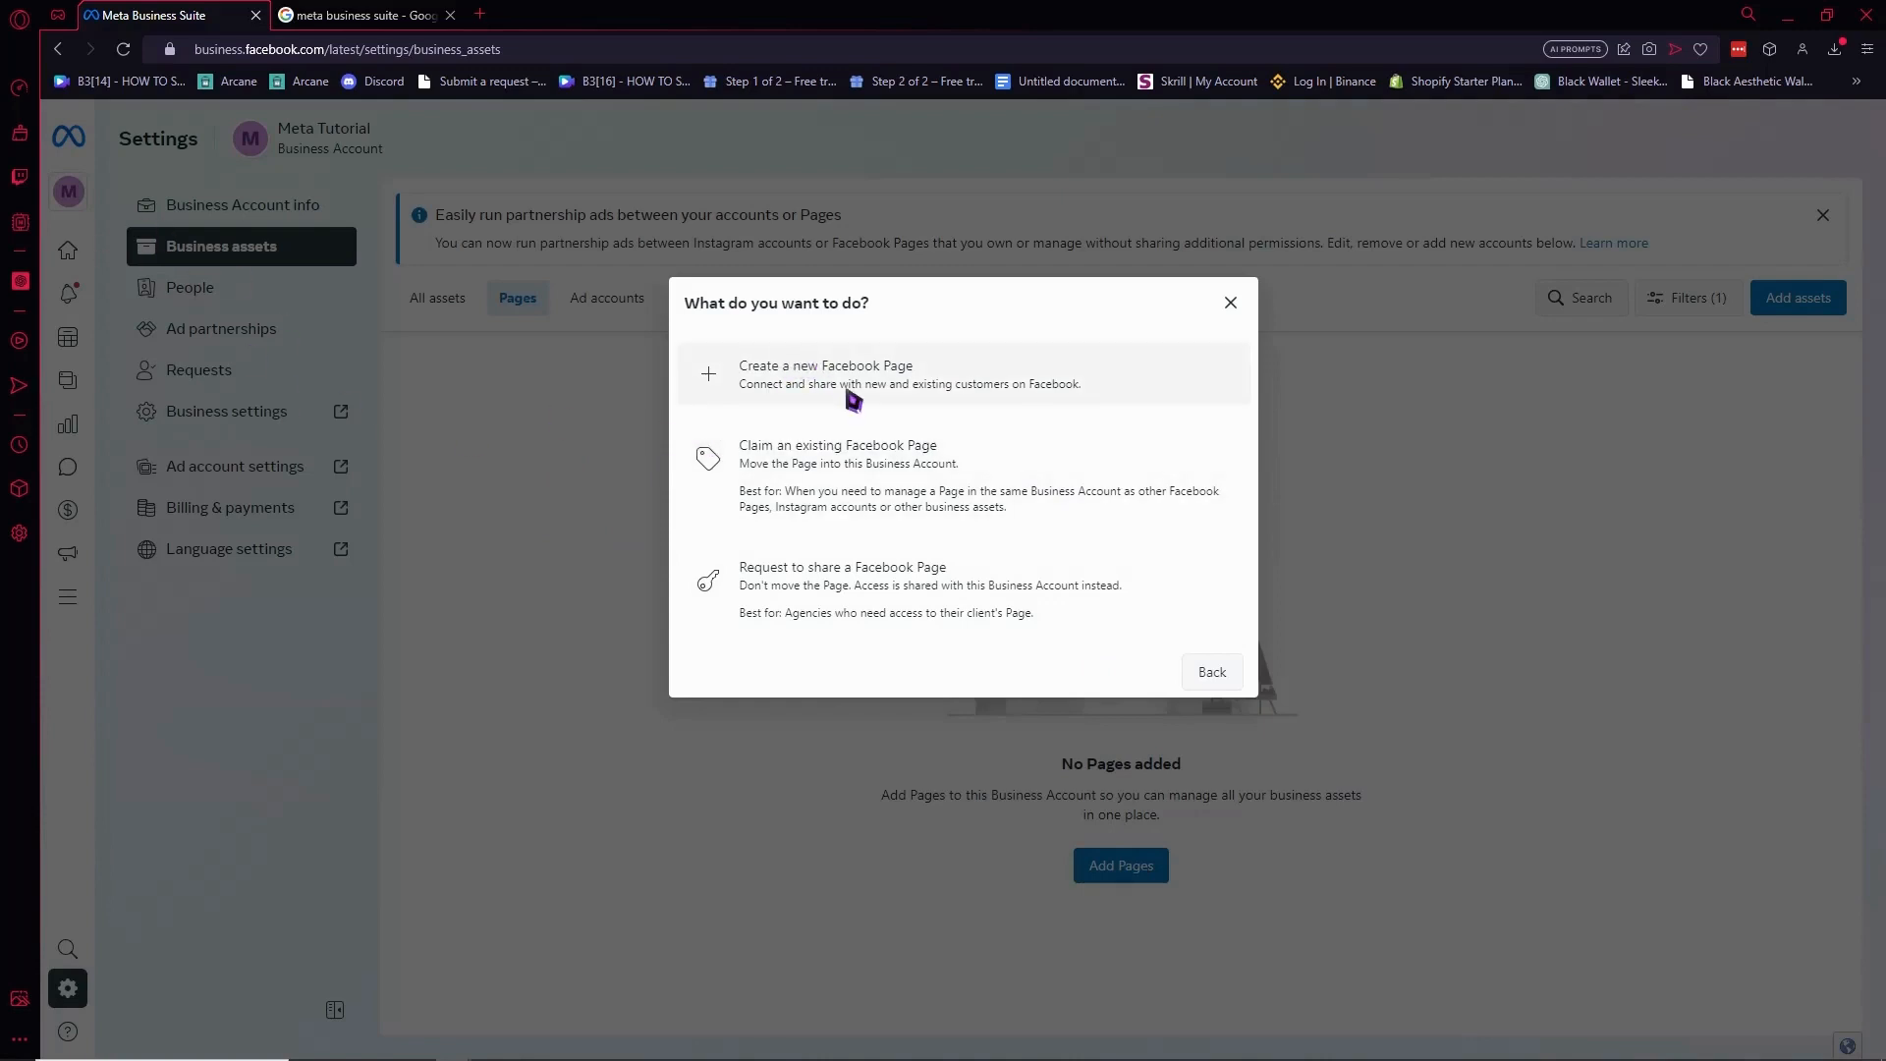
pyautogui.click(783, 378)
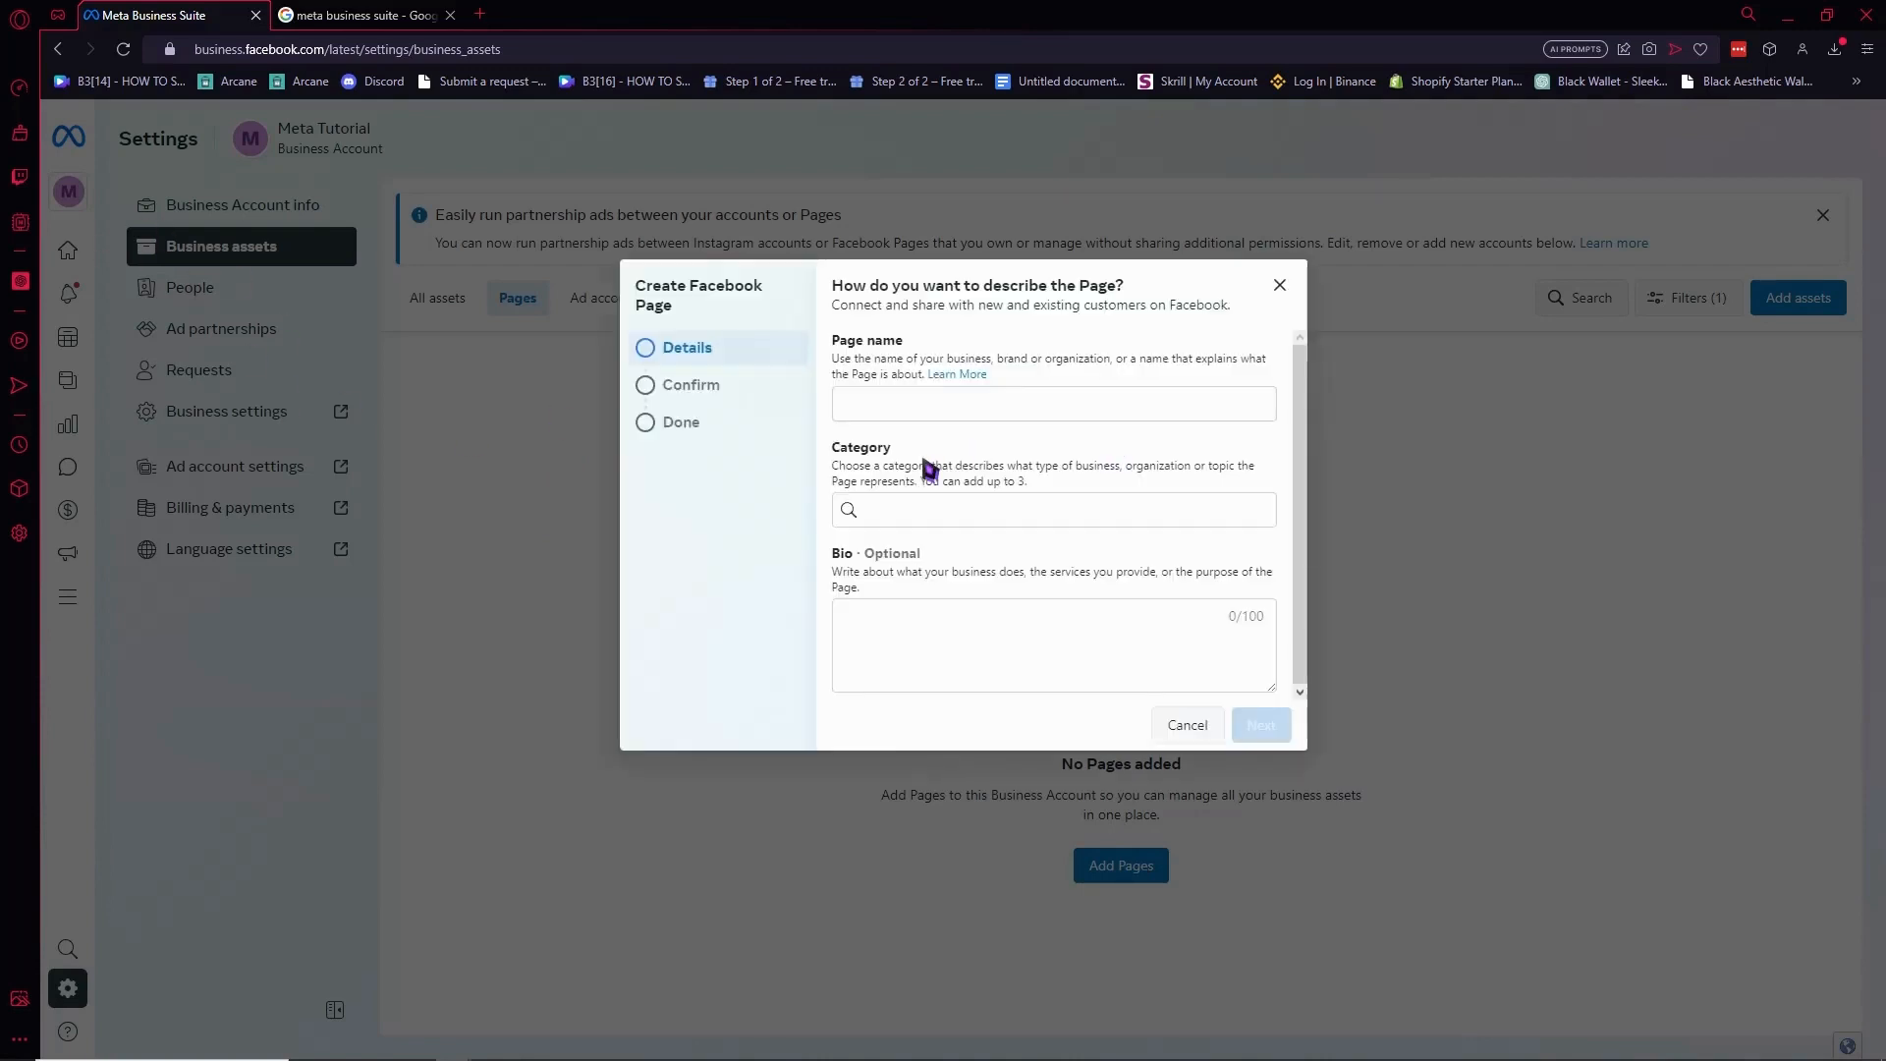
# Name the new Page 'TUTORIAL META' and set its category to Video Game Artist.
pyautogui.click(887, 414)
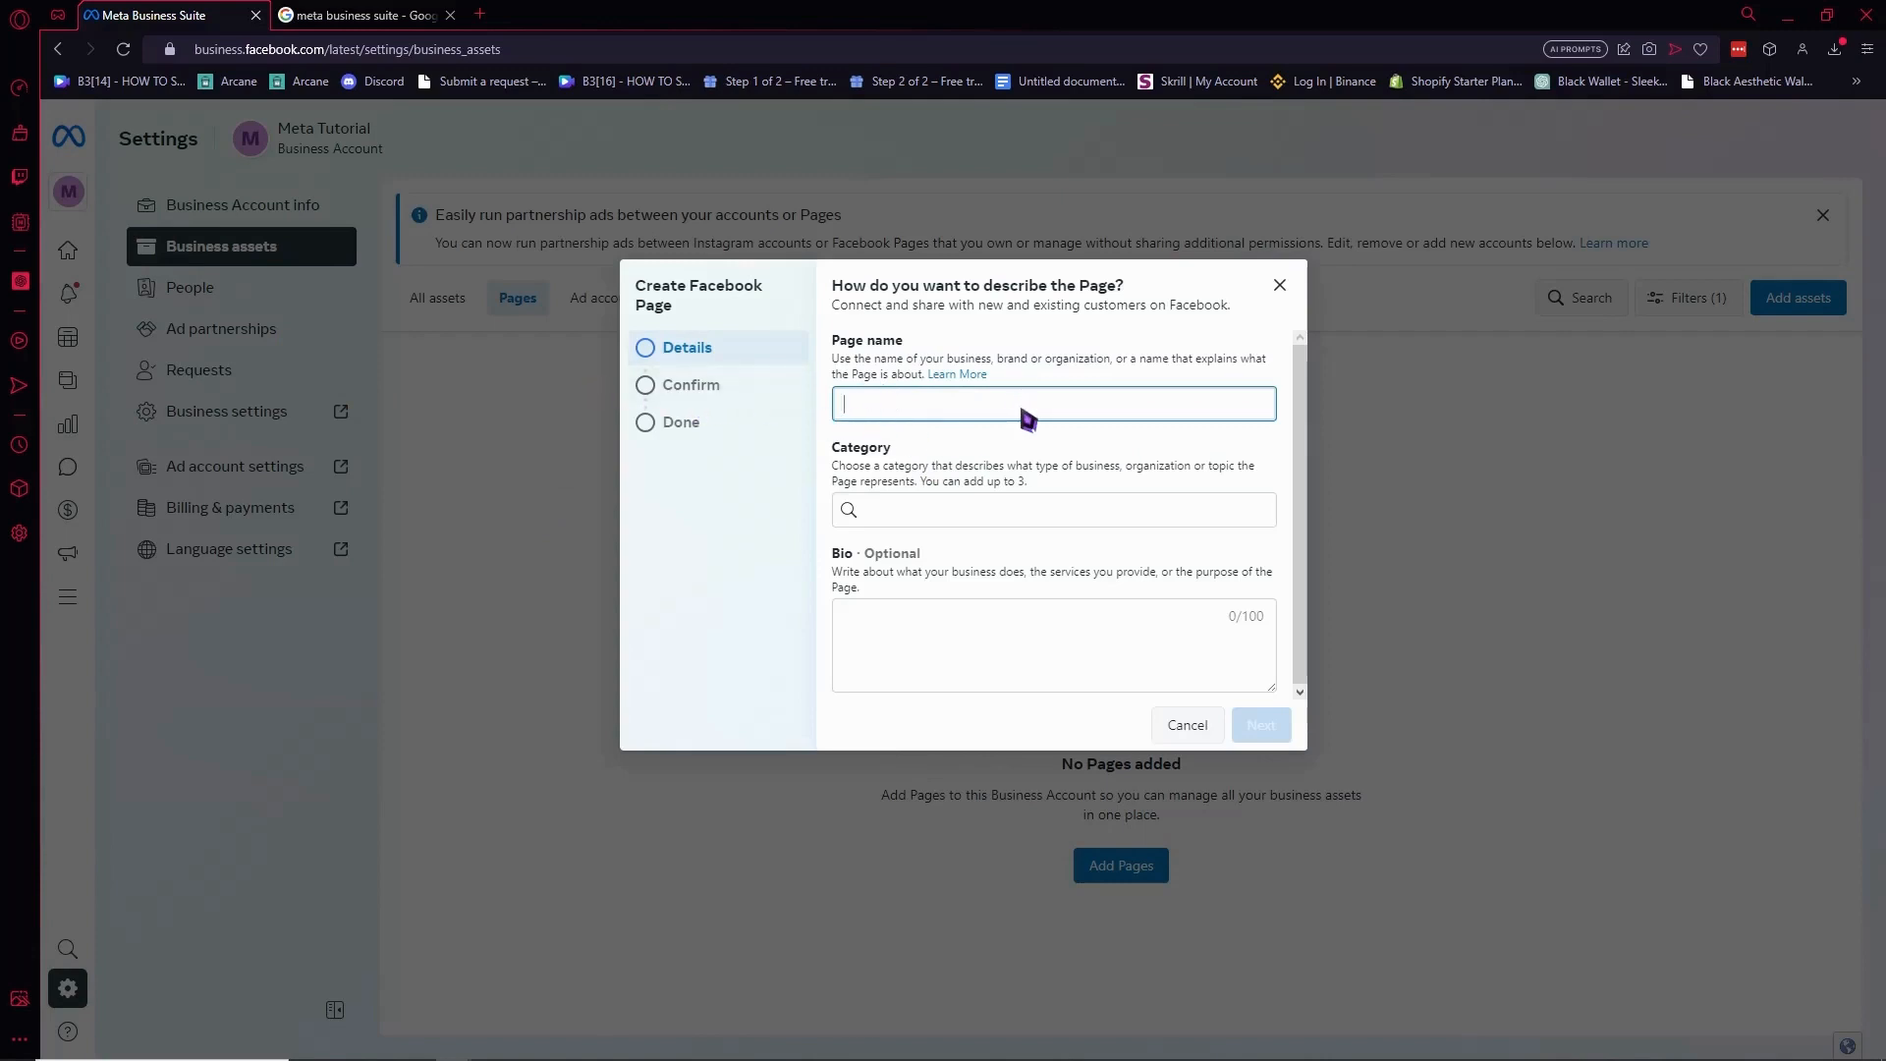
pyautogui.write('TUTORIAL EMTA')
pyautogui.press('BackSpace')
pyautogui.press('BackSpace')
pyautogui.press('BackSpace')
pyautogui.press('BackSpace')
pyautogui.press('BackSpace')
pyautogui.write('META')
pyautogui.click(985, 511)
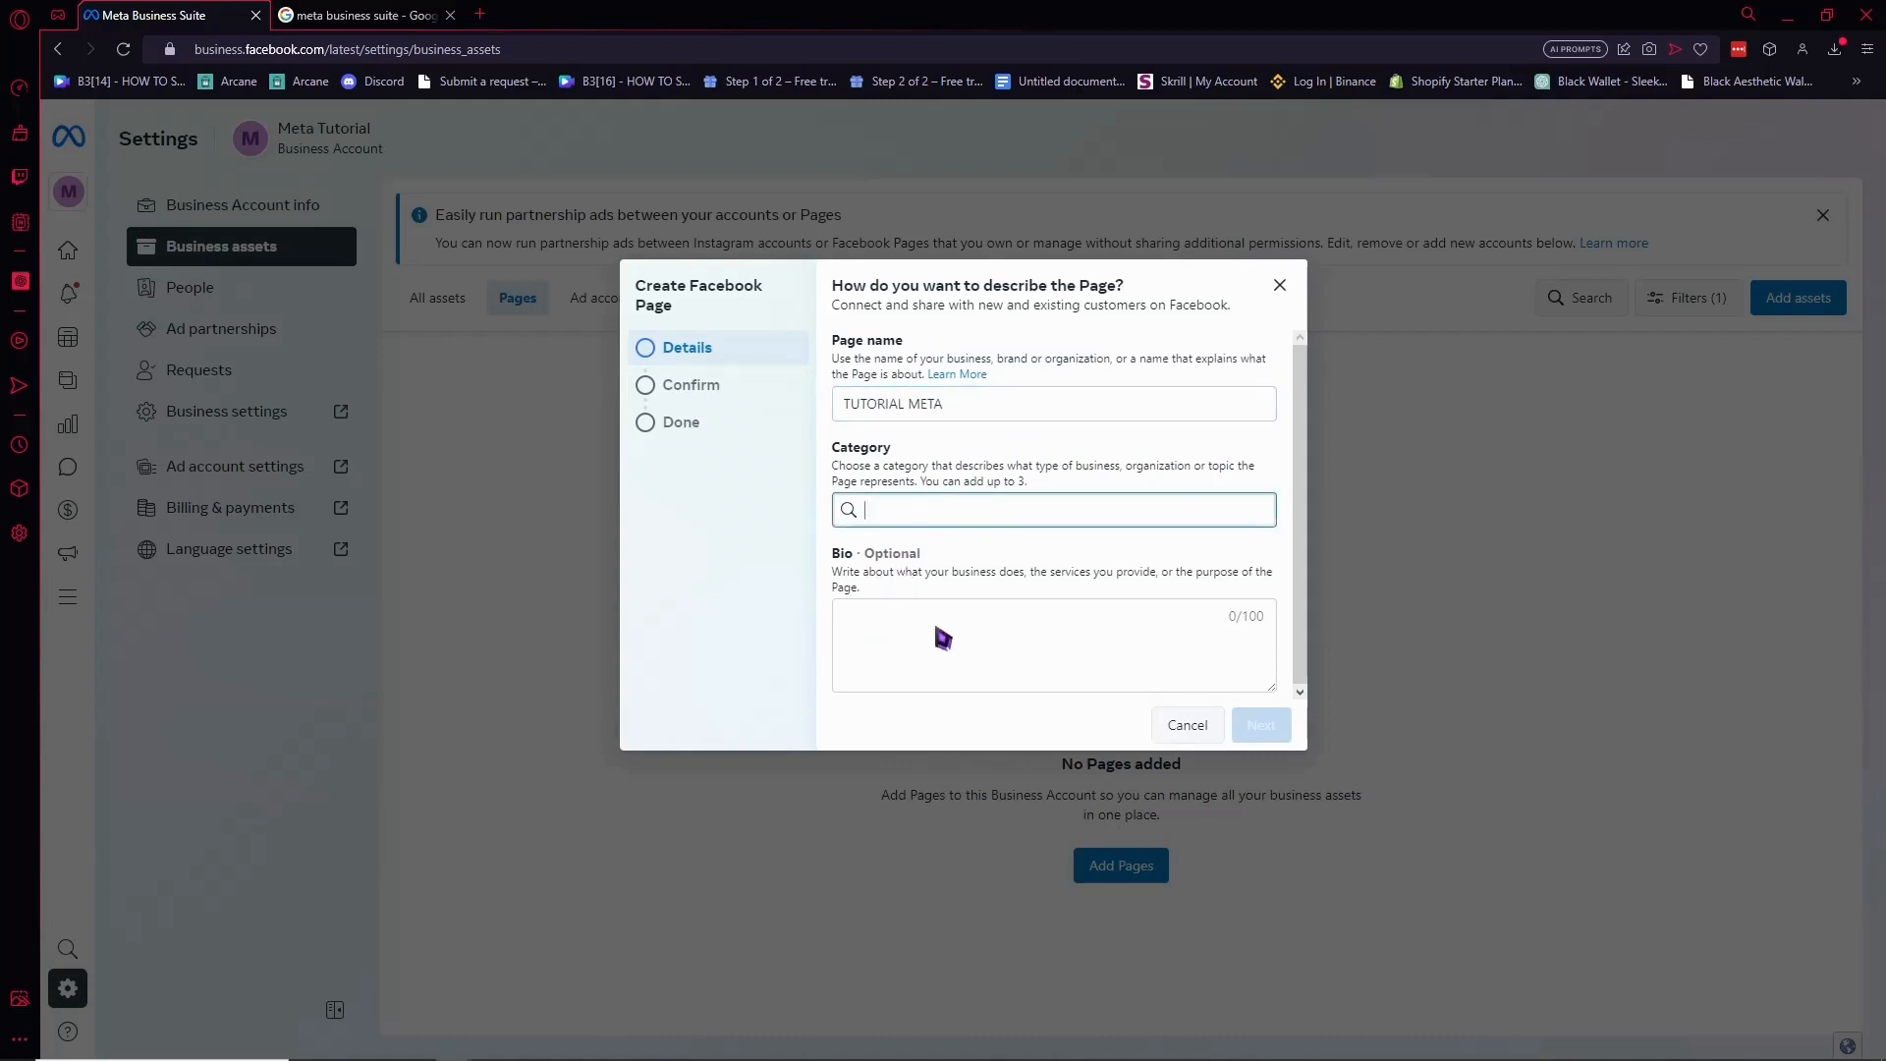
pyautogui.click(686, 381)
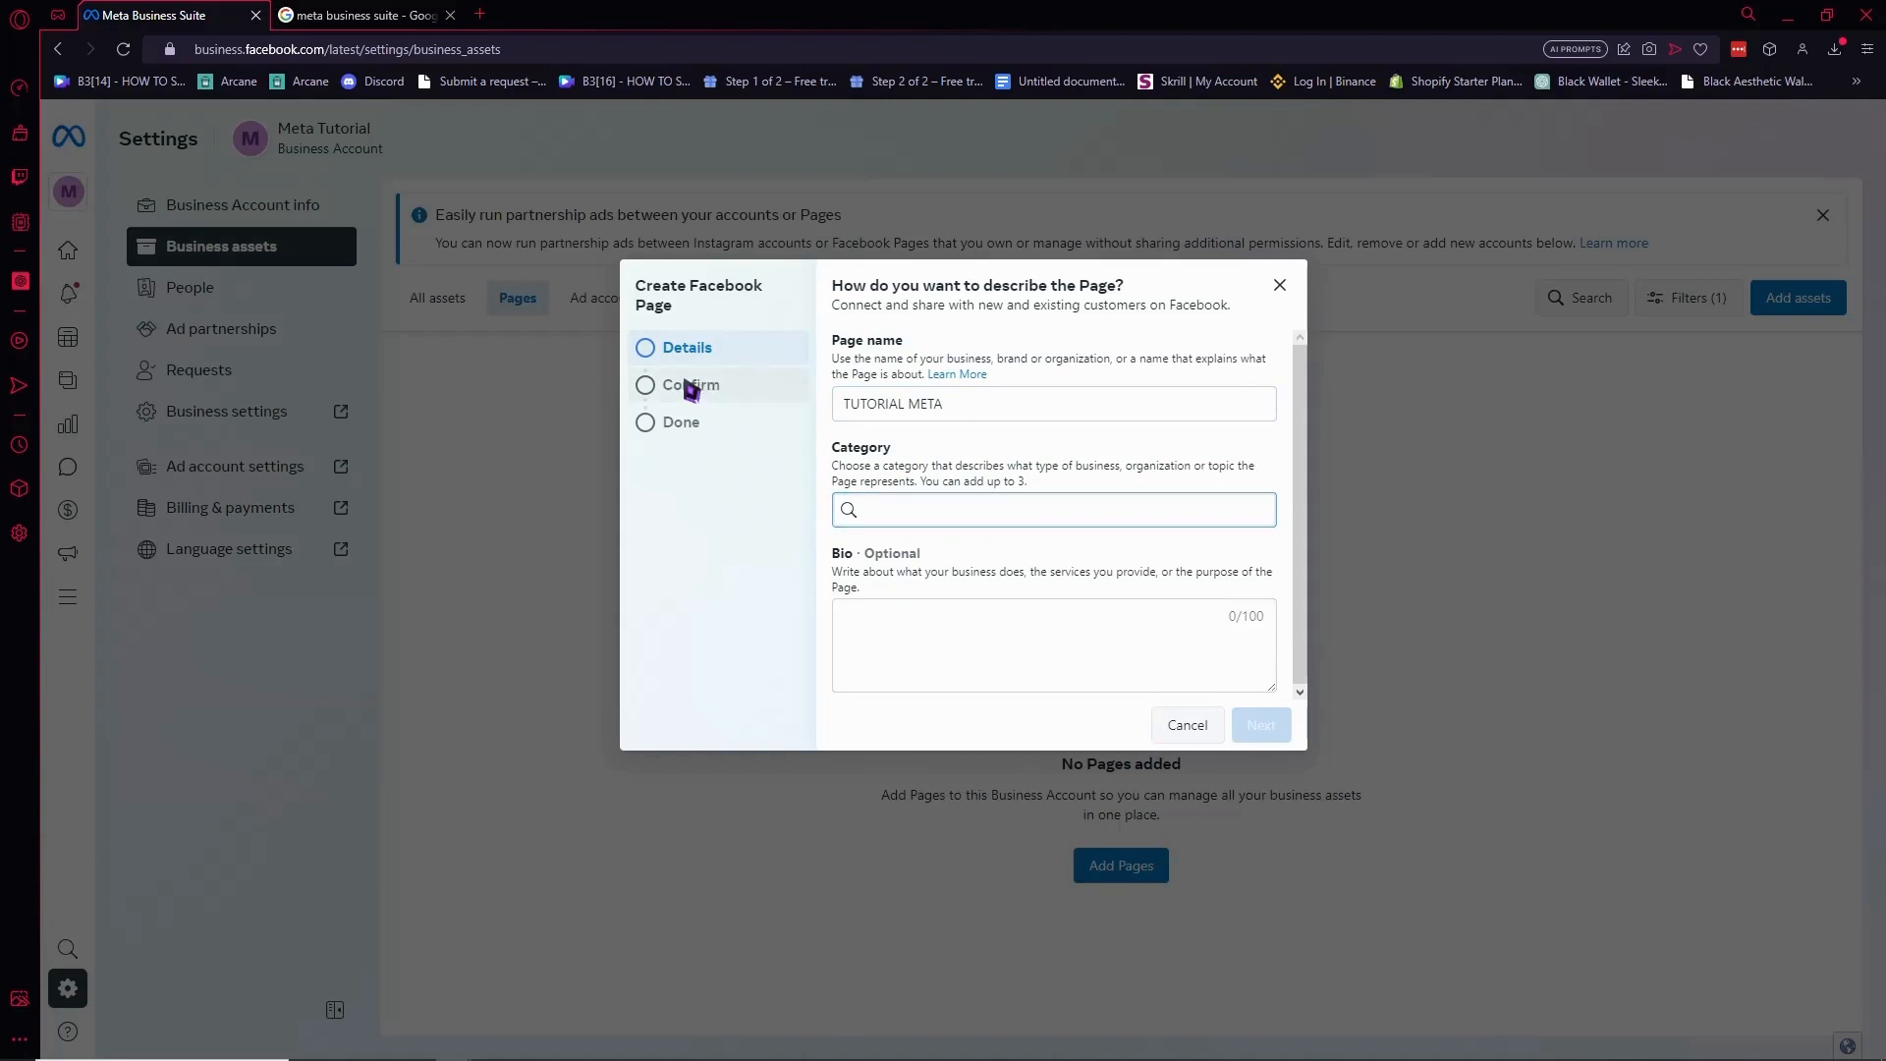
pyautogui.click(916, 526)
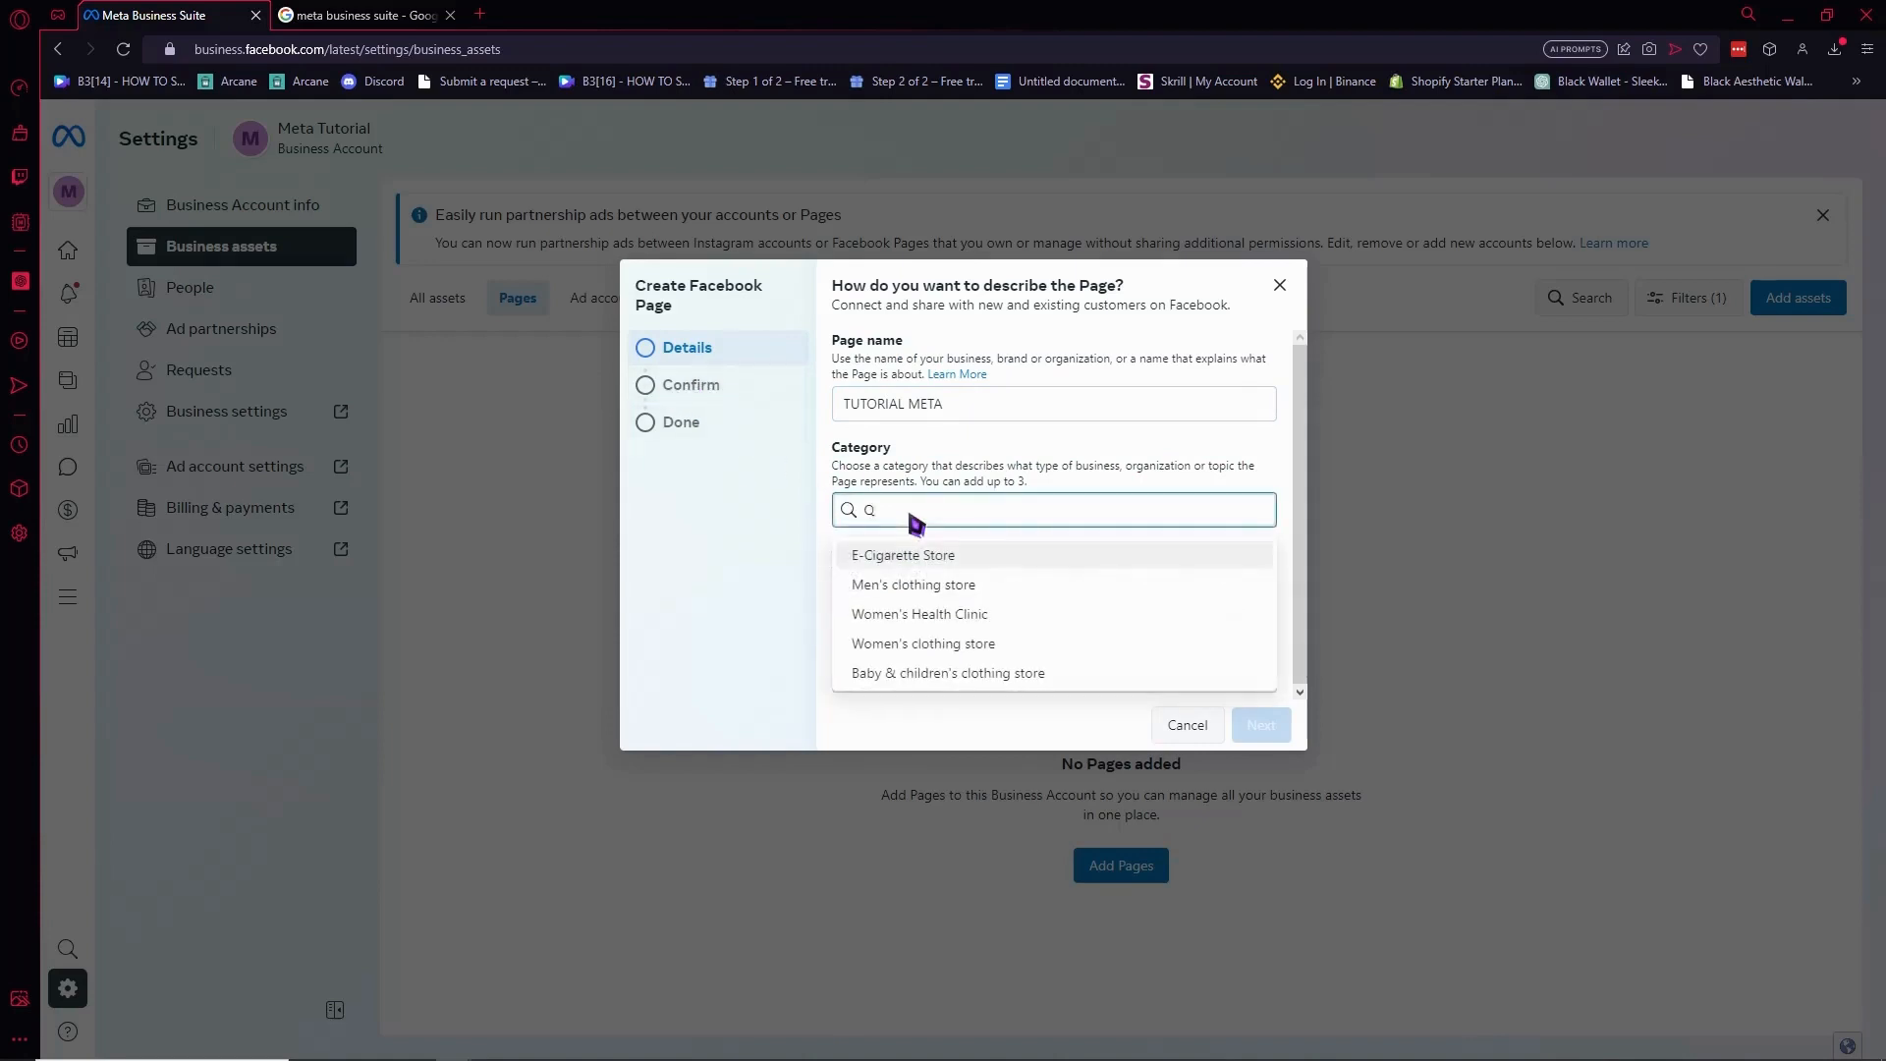
pyautogui.hotkey('ctrl', 'a')
pyautogui.press('BackSpace')
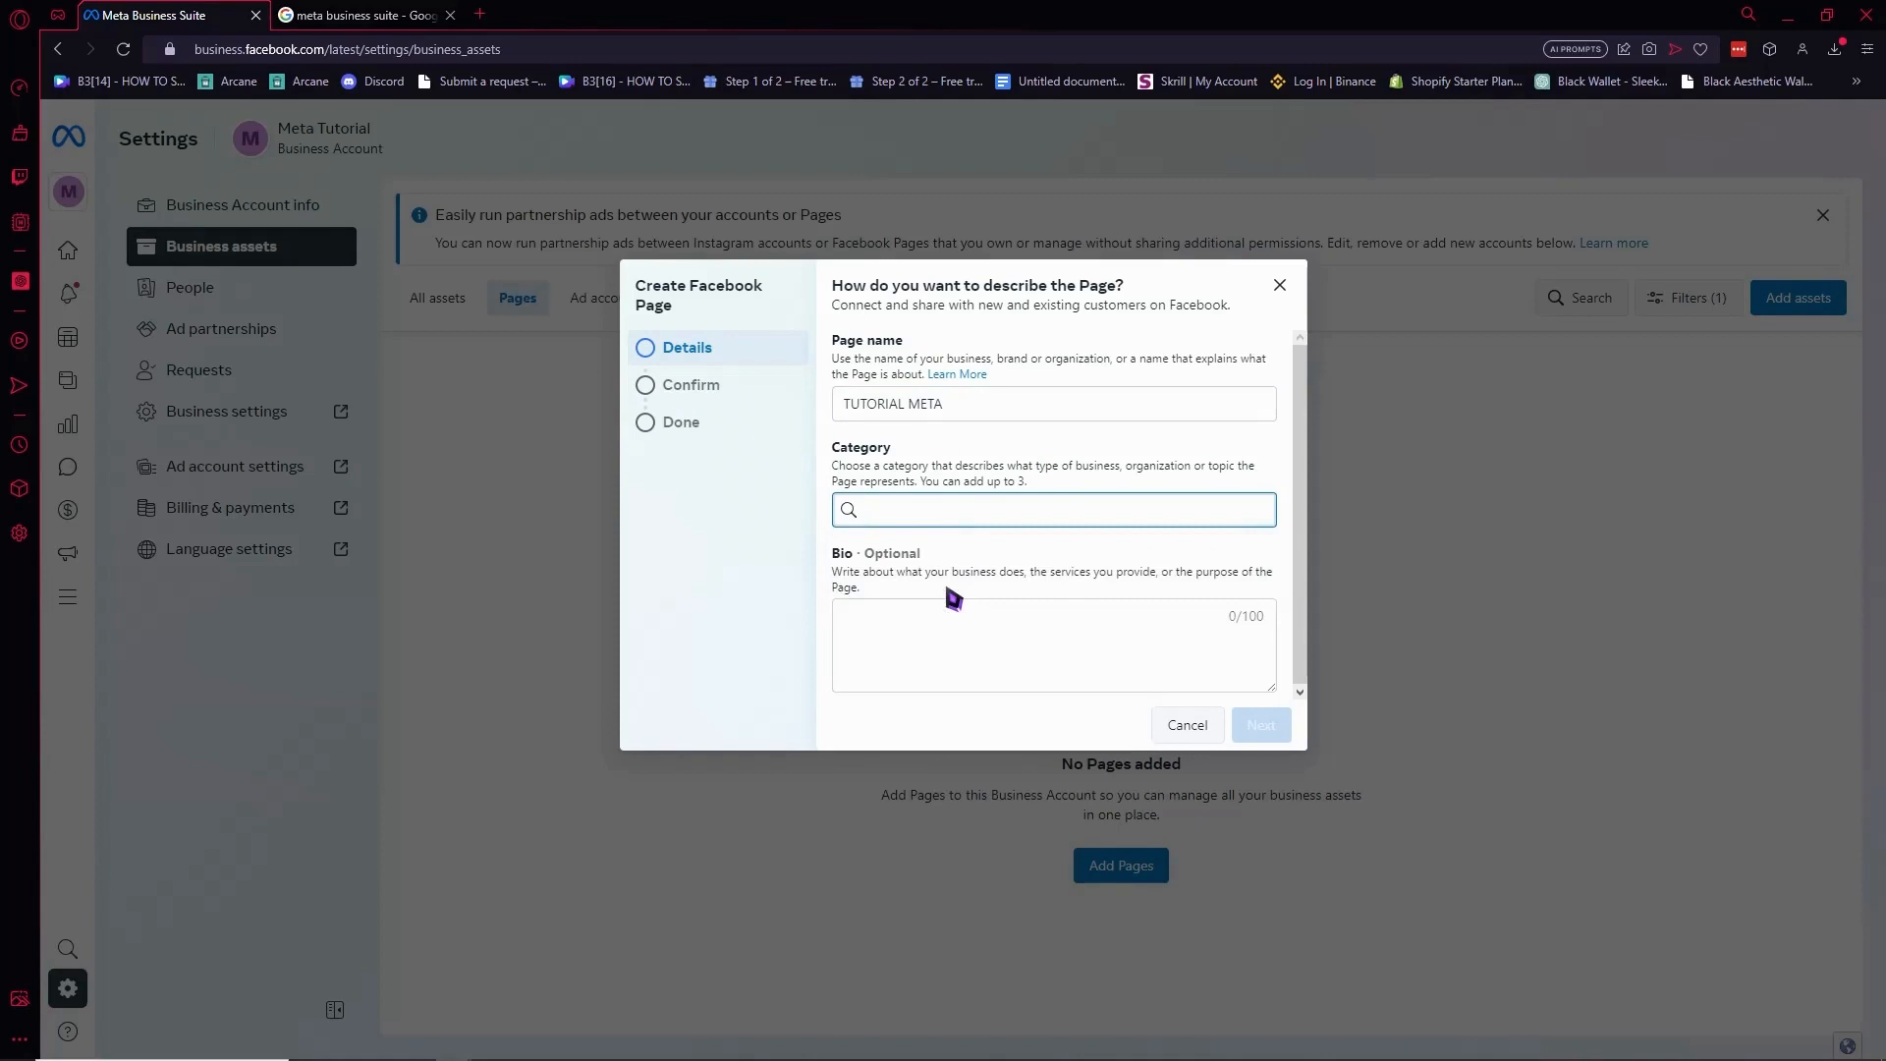
pyautogui.write('ARTIST')
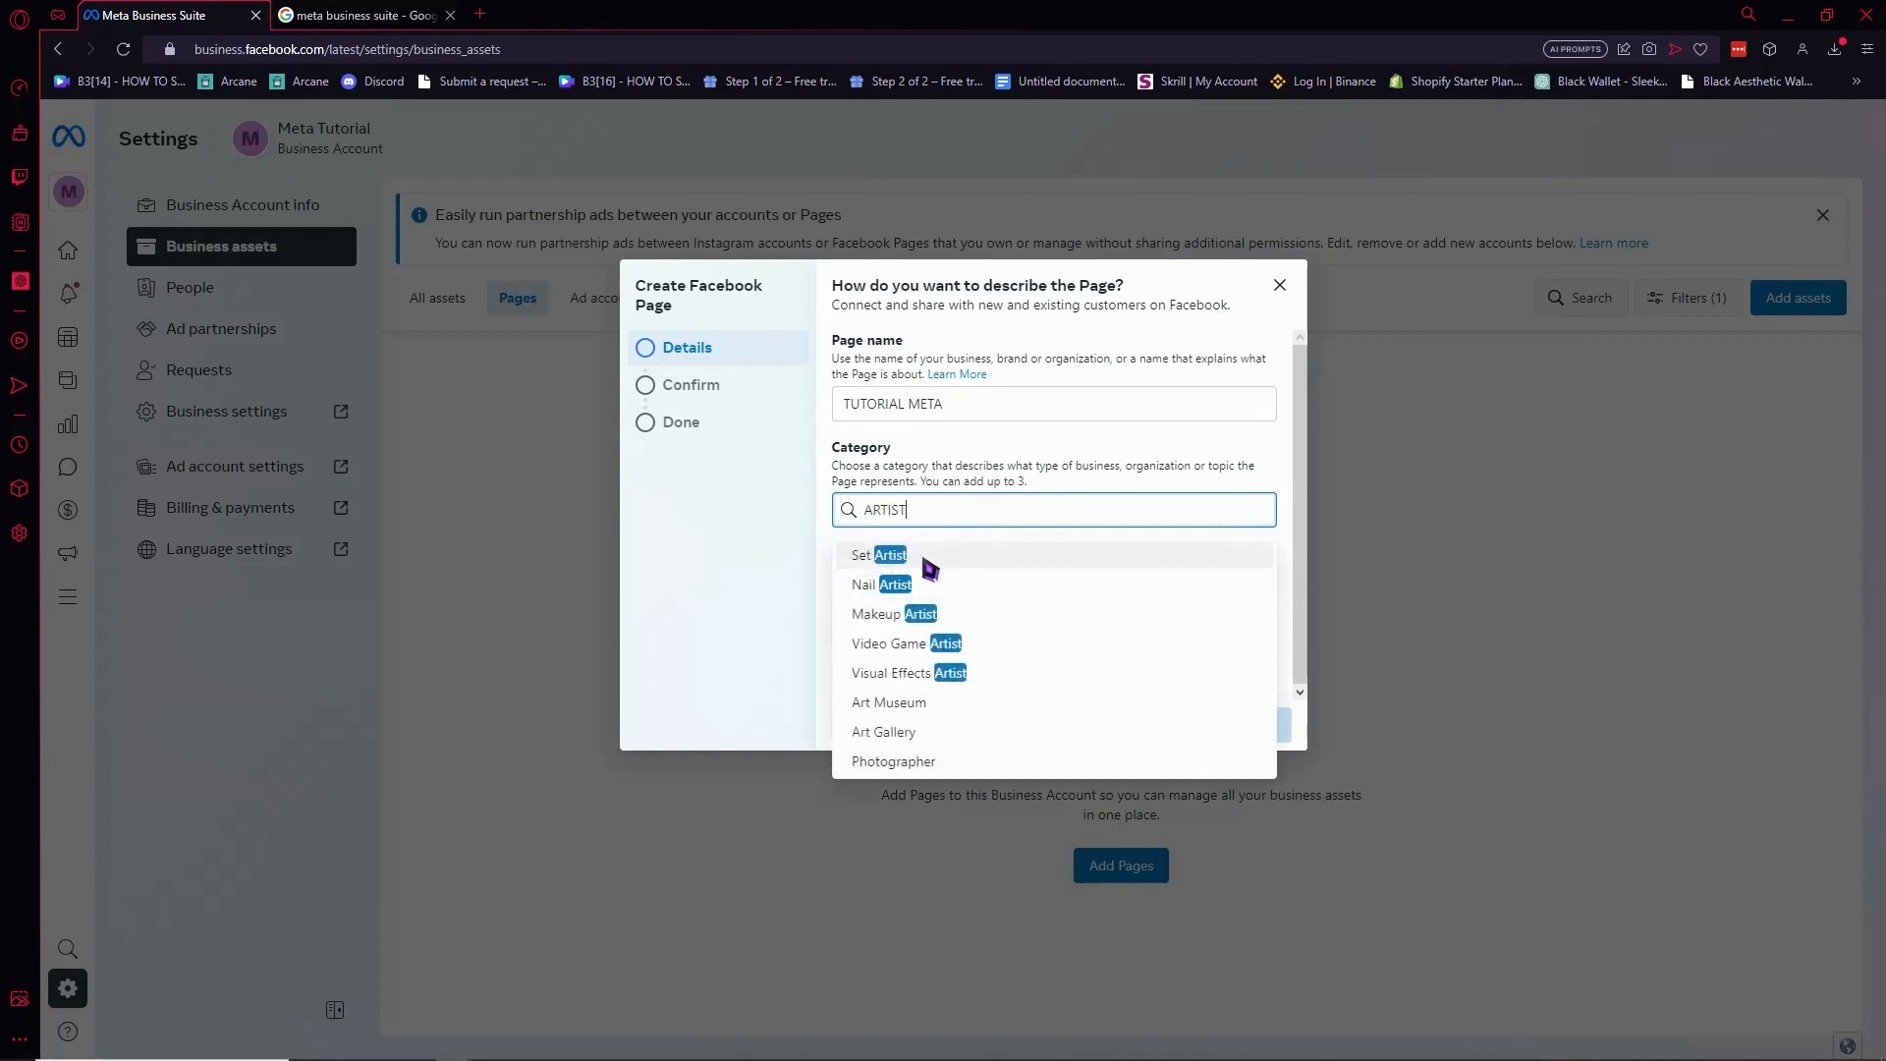
pyautogui.click(928, 647)
# Add the bio 'QWEQWEQWEQWE', accept the terms and try to create the Page.
pyautogui.click(967, 668)
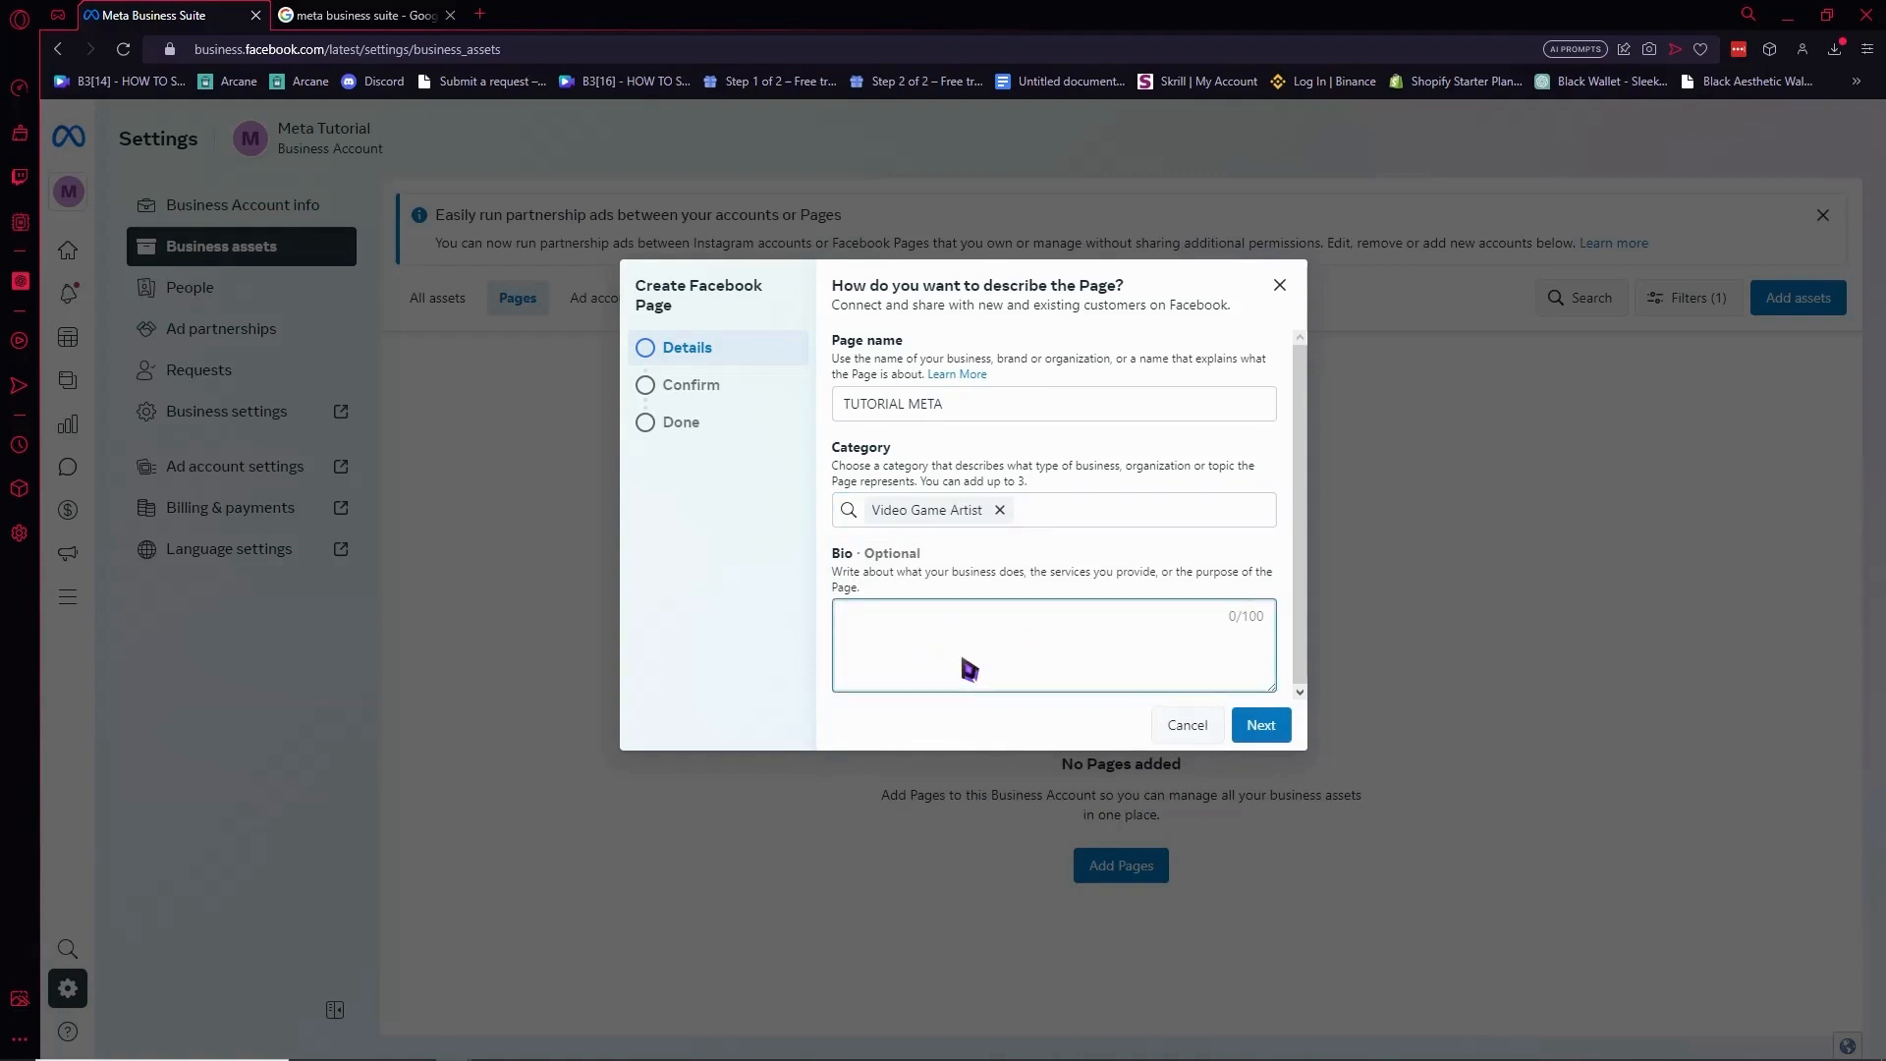
pyautogui.write('QWEQWEQWEQWE')
pyautogui.click(1261, 725)
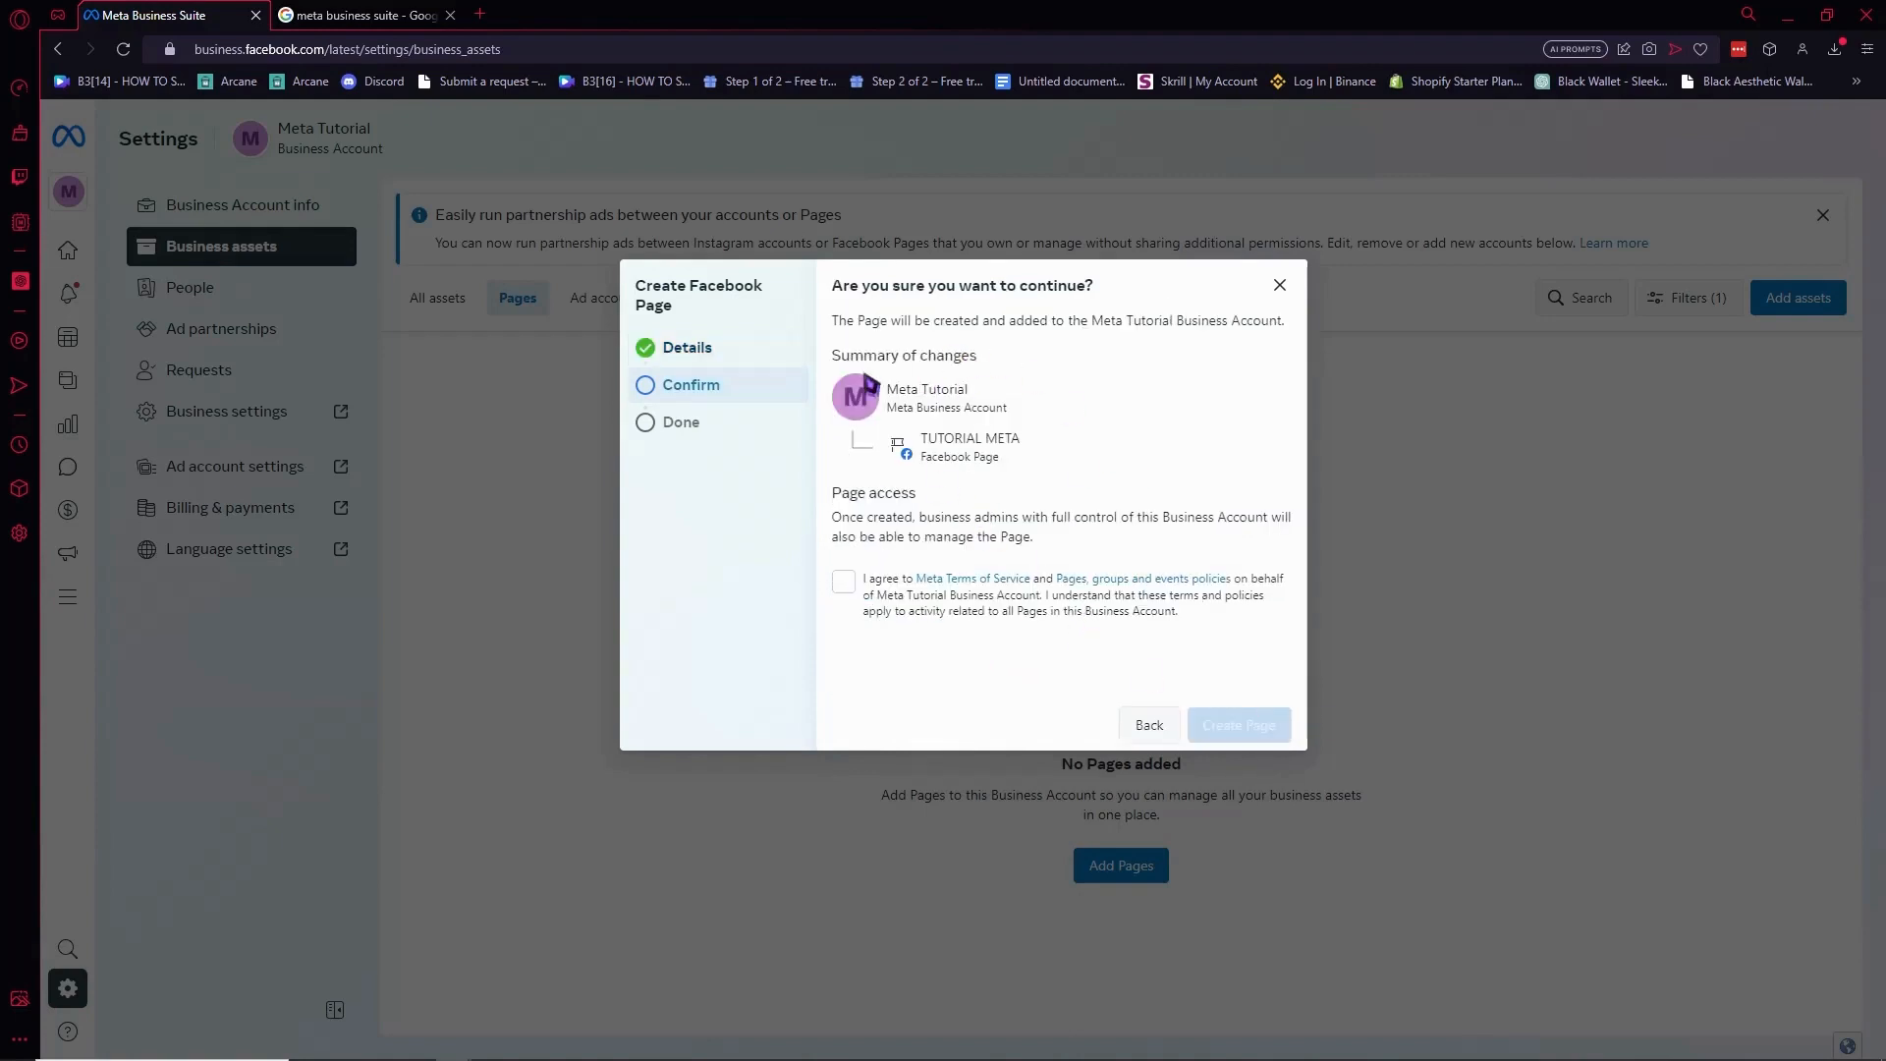
pyautogui.click(844, 582)
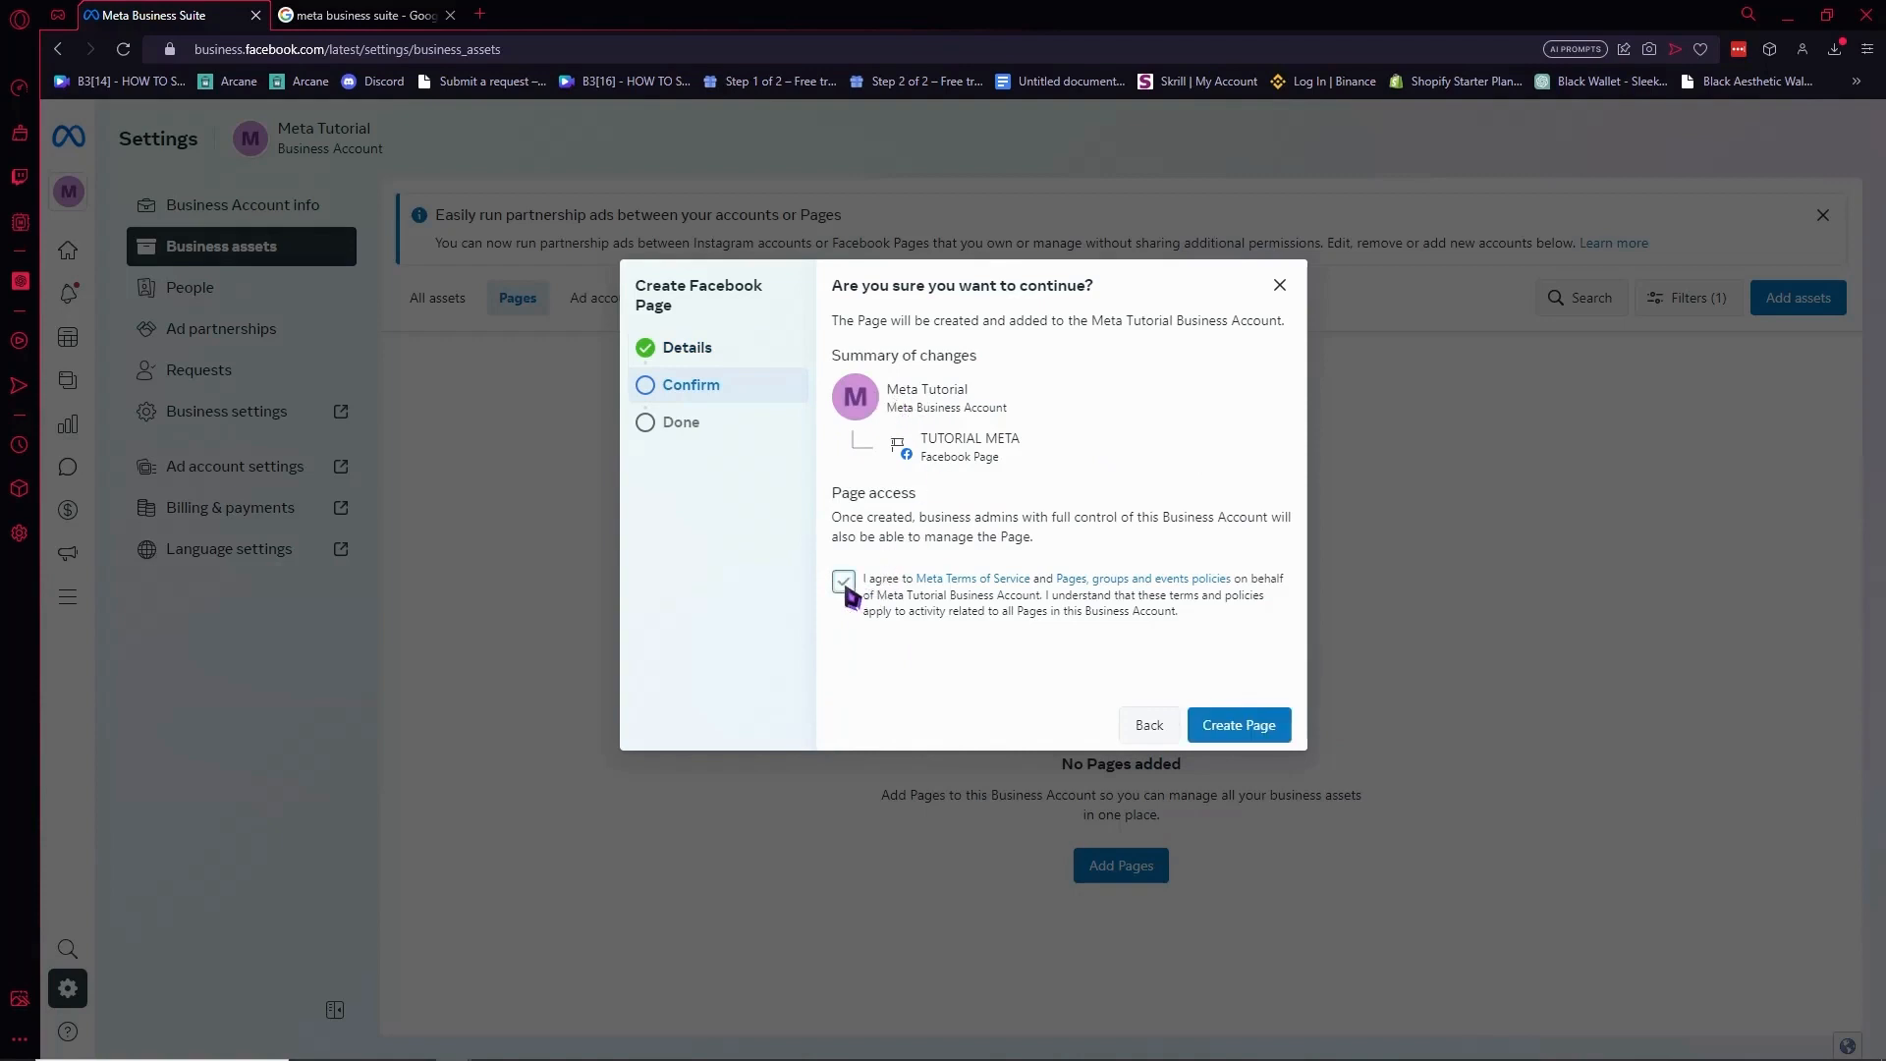
pyautogui.click(1246, 727)
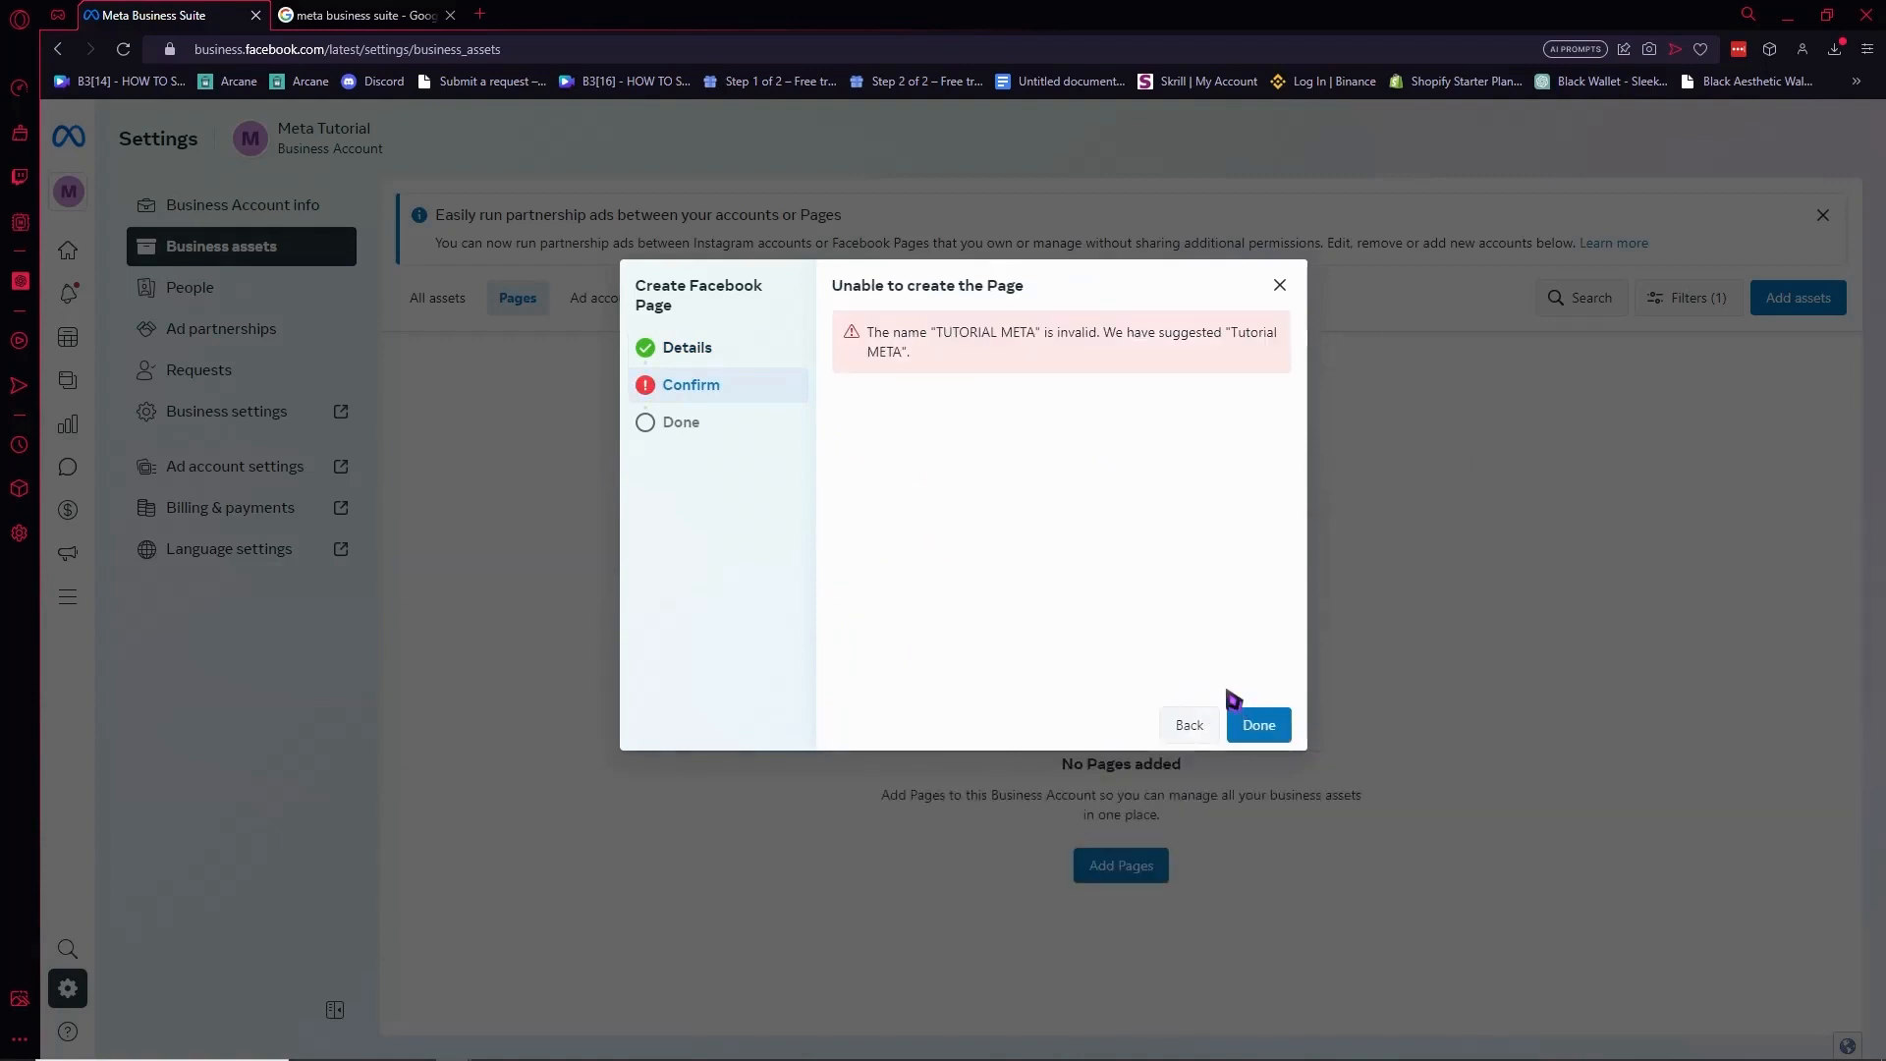
# After the invalid-name error, rename the Page 'TUTORIAL METAXXX' and resubmit it.
pyautogui.moveTo(883, 334); pyautogui.dragTo(1257, 363)
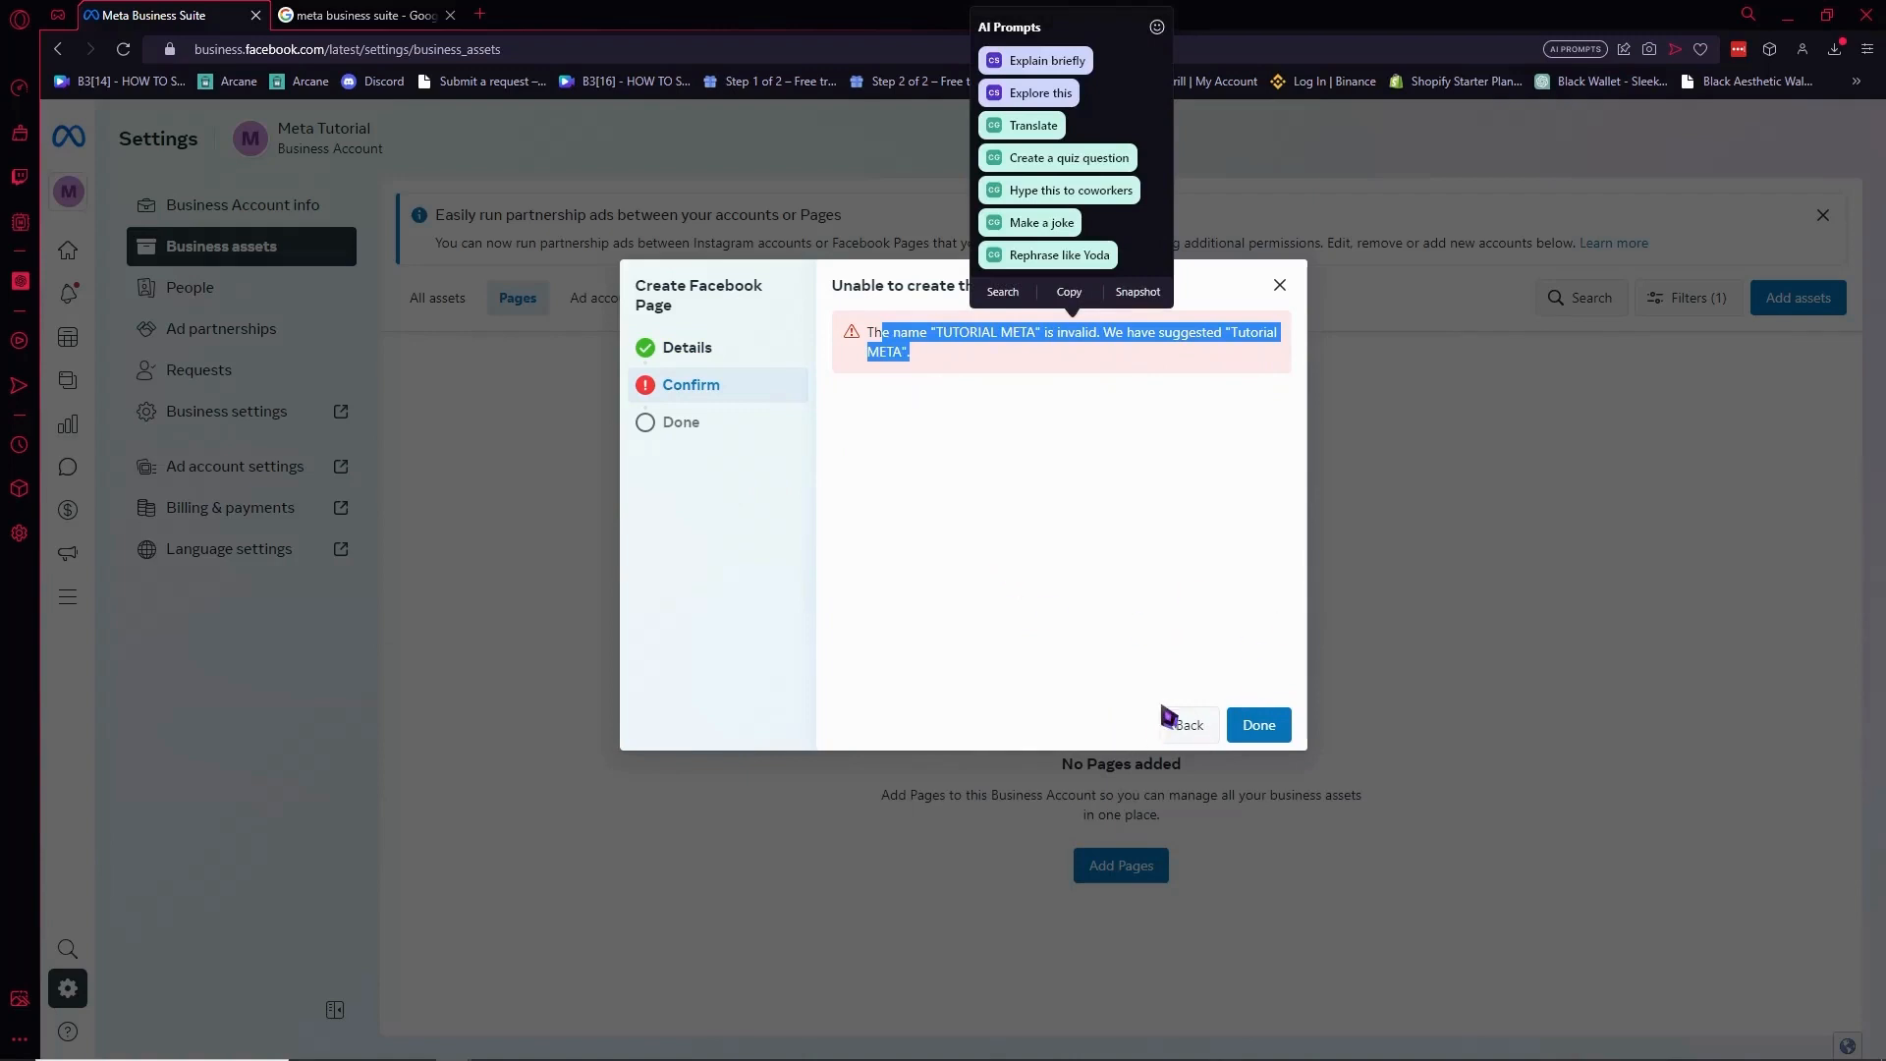
pyautogui.click(1186, 732)
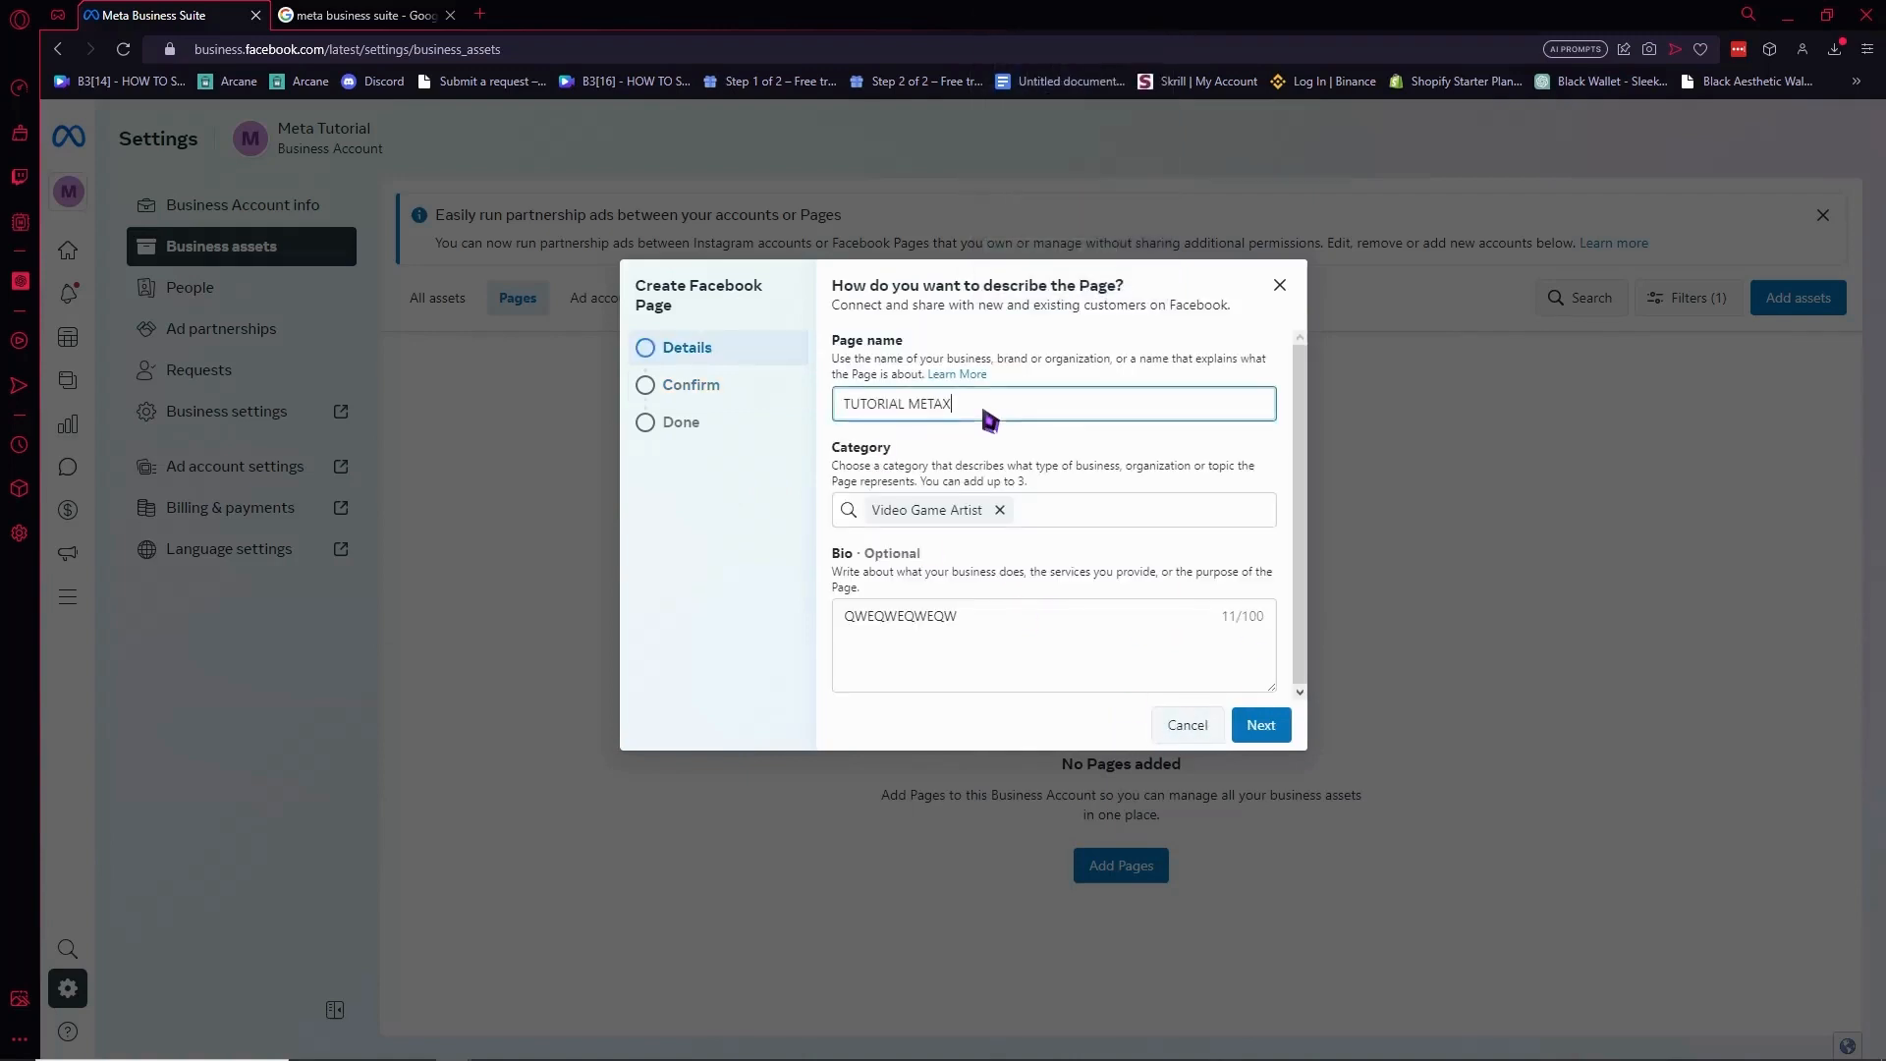
pyautogui.press('alt')
pyautogui.press('alt')
pyautogui.write('XX')
pyautogui.click(1260, 725)
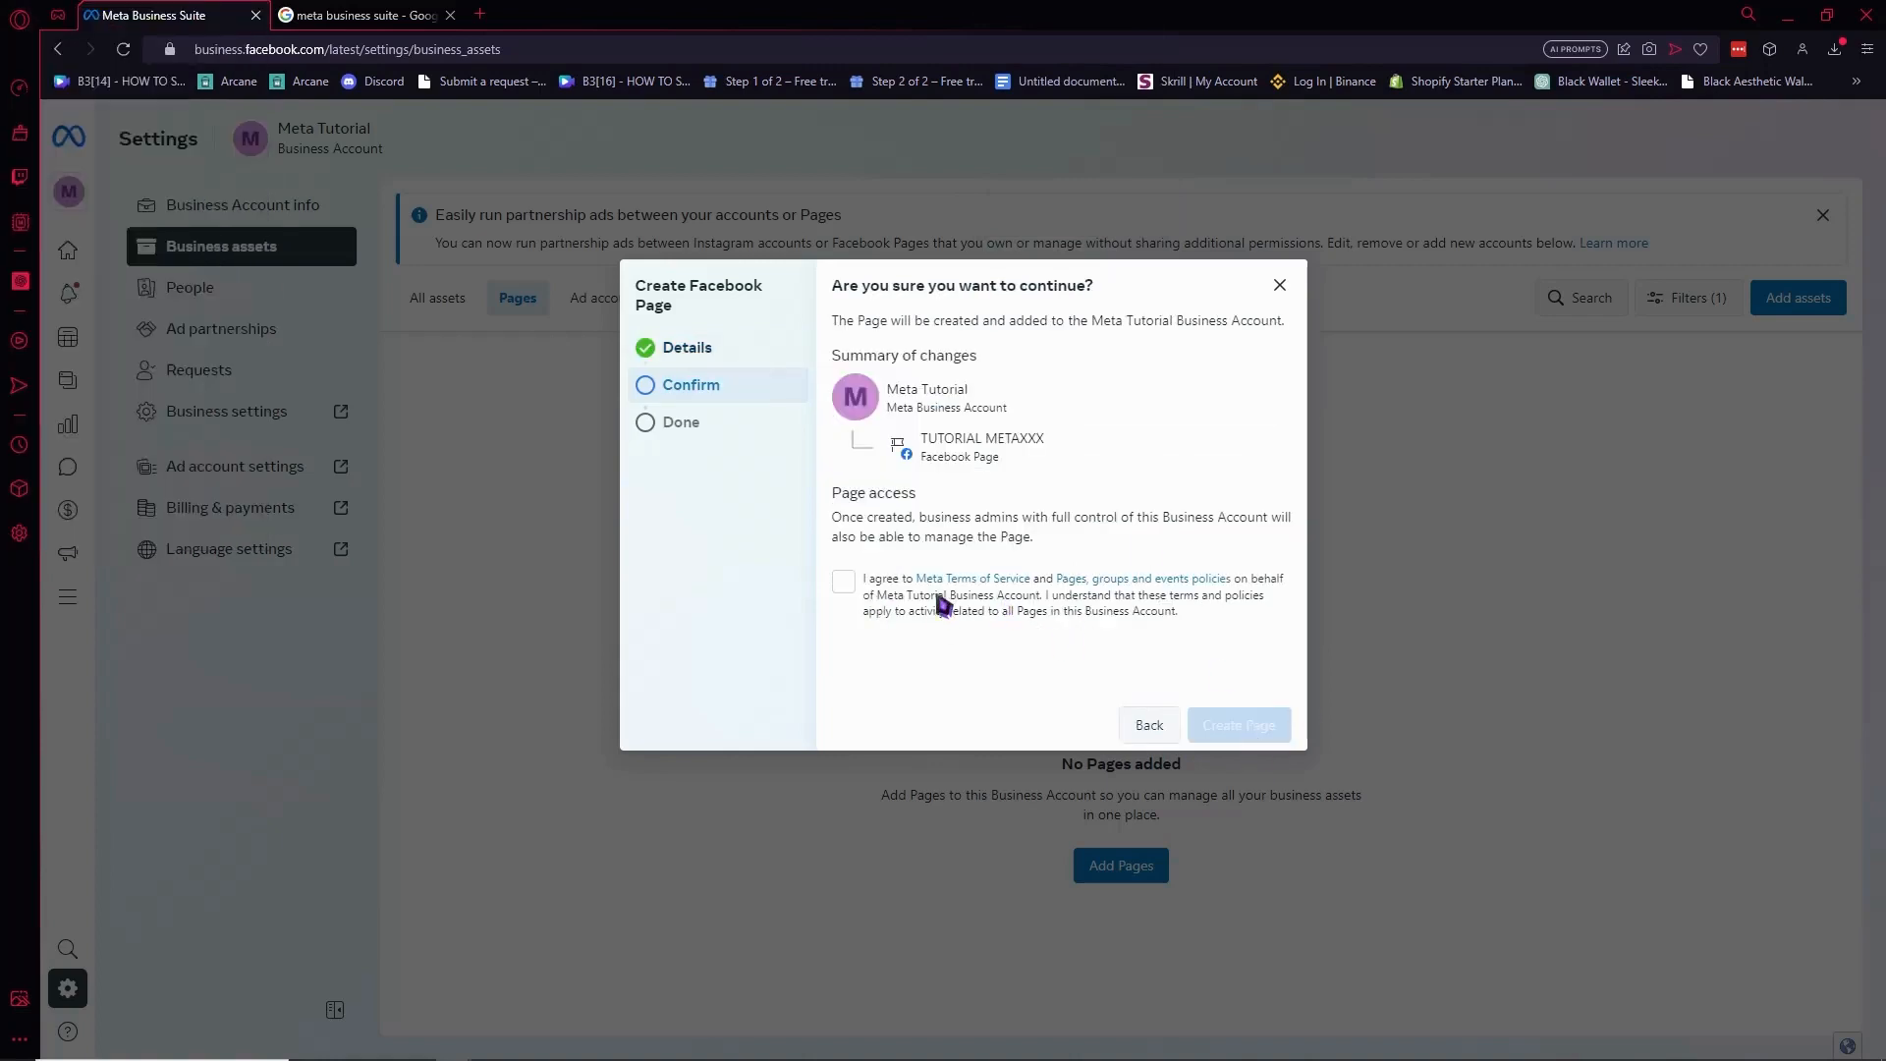
pyautogui.click(843, 581)
pyautogui.click(1261, 727)
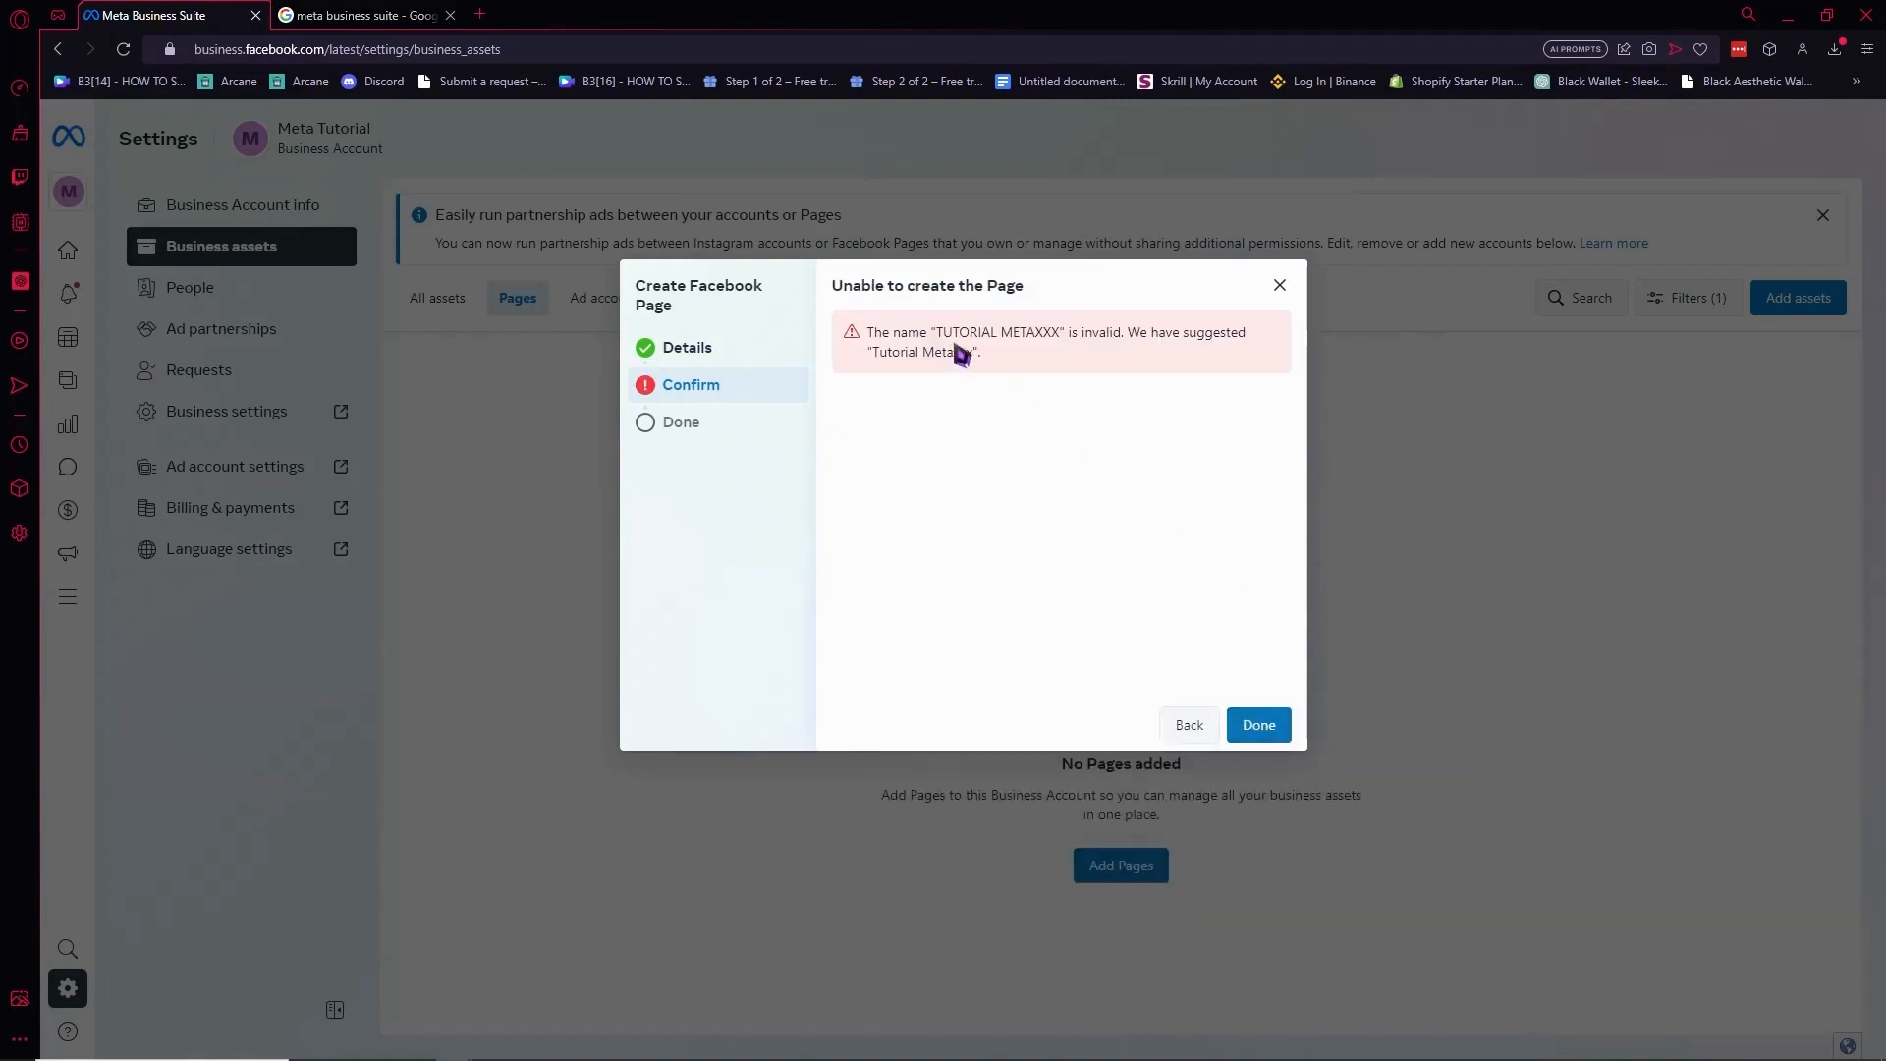
# Note the suggested name 'Tutorial Metaxxx' and return to the Page details form.
pyautogui.moveTo(957, 351); pyautogui.dragTo(1218, 350)
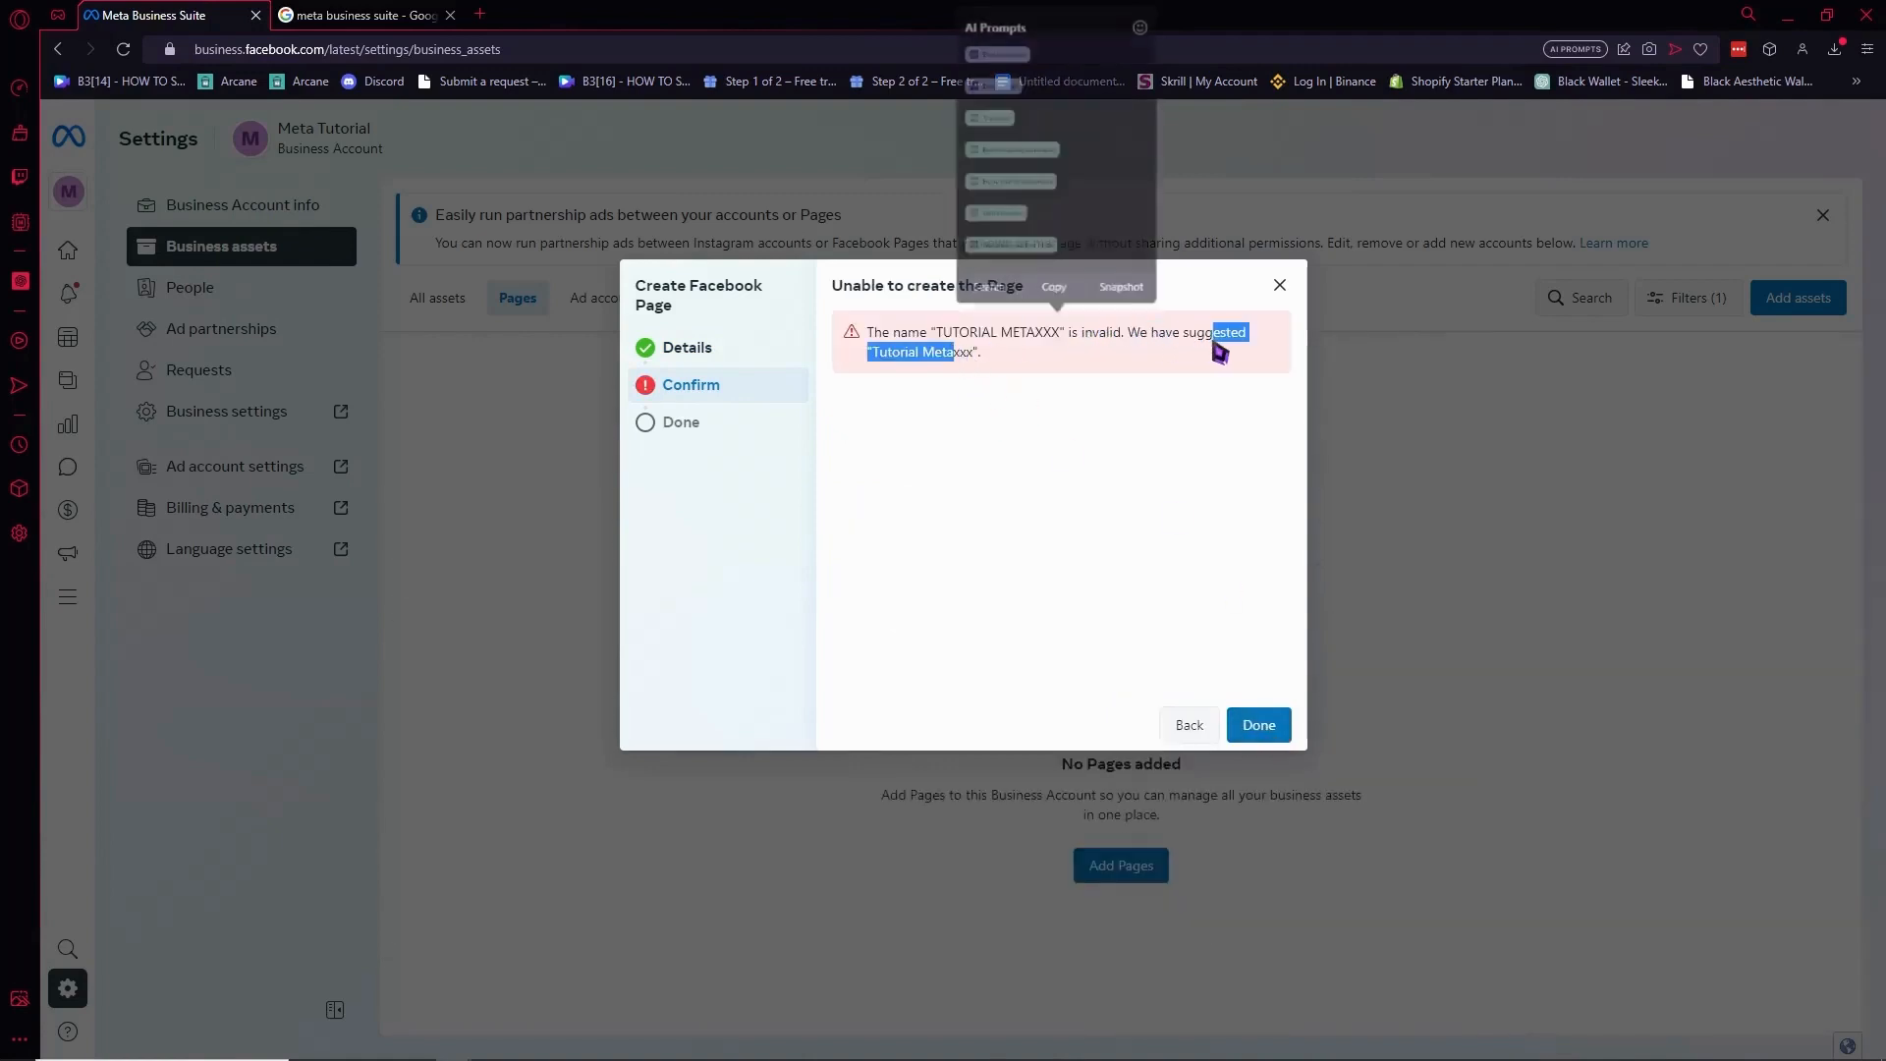
pyautogui.click(882, 361)
pyautogui.moveTo(884, 353); pyautogui.dragTo(973, 365)
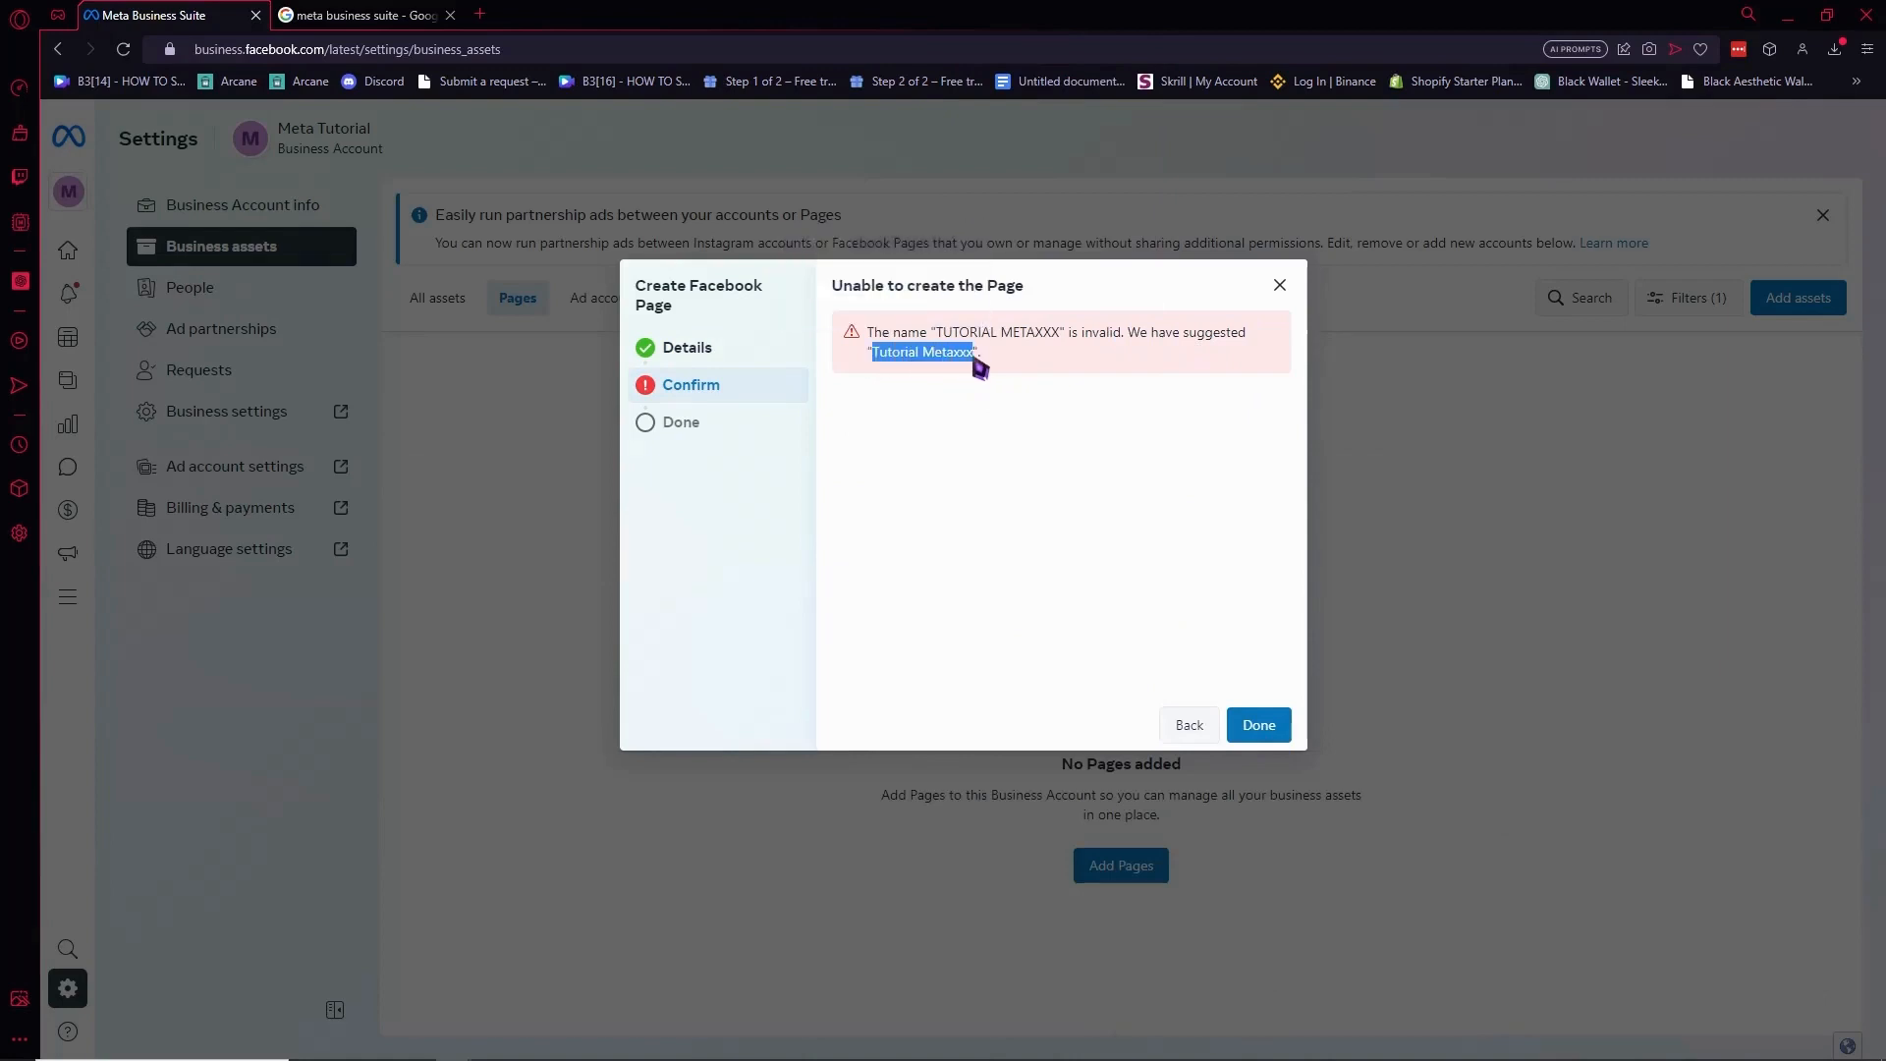
pyautogui.click(1203, 724)
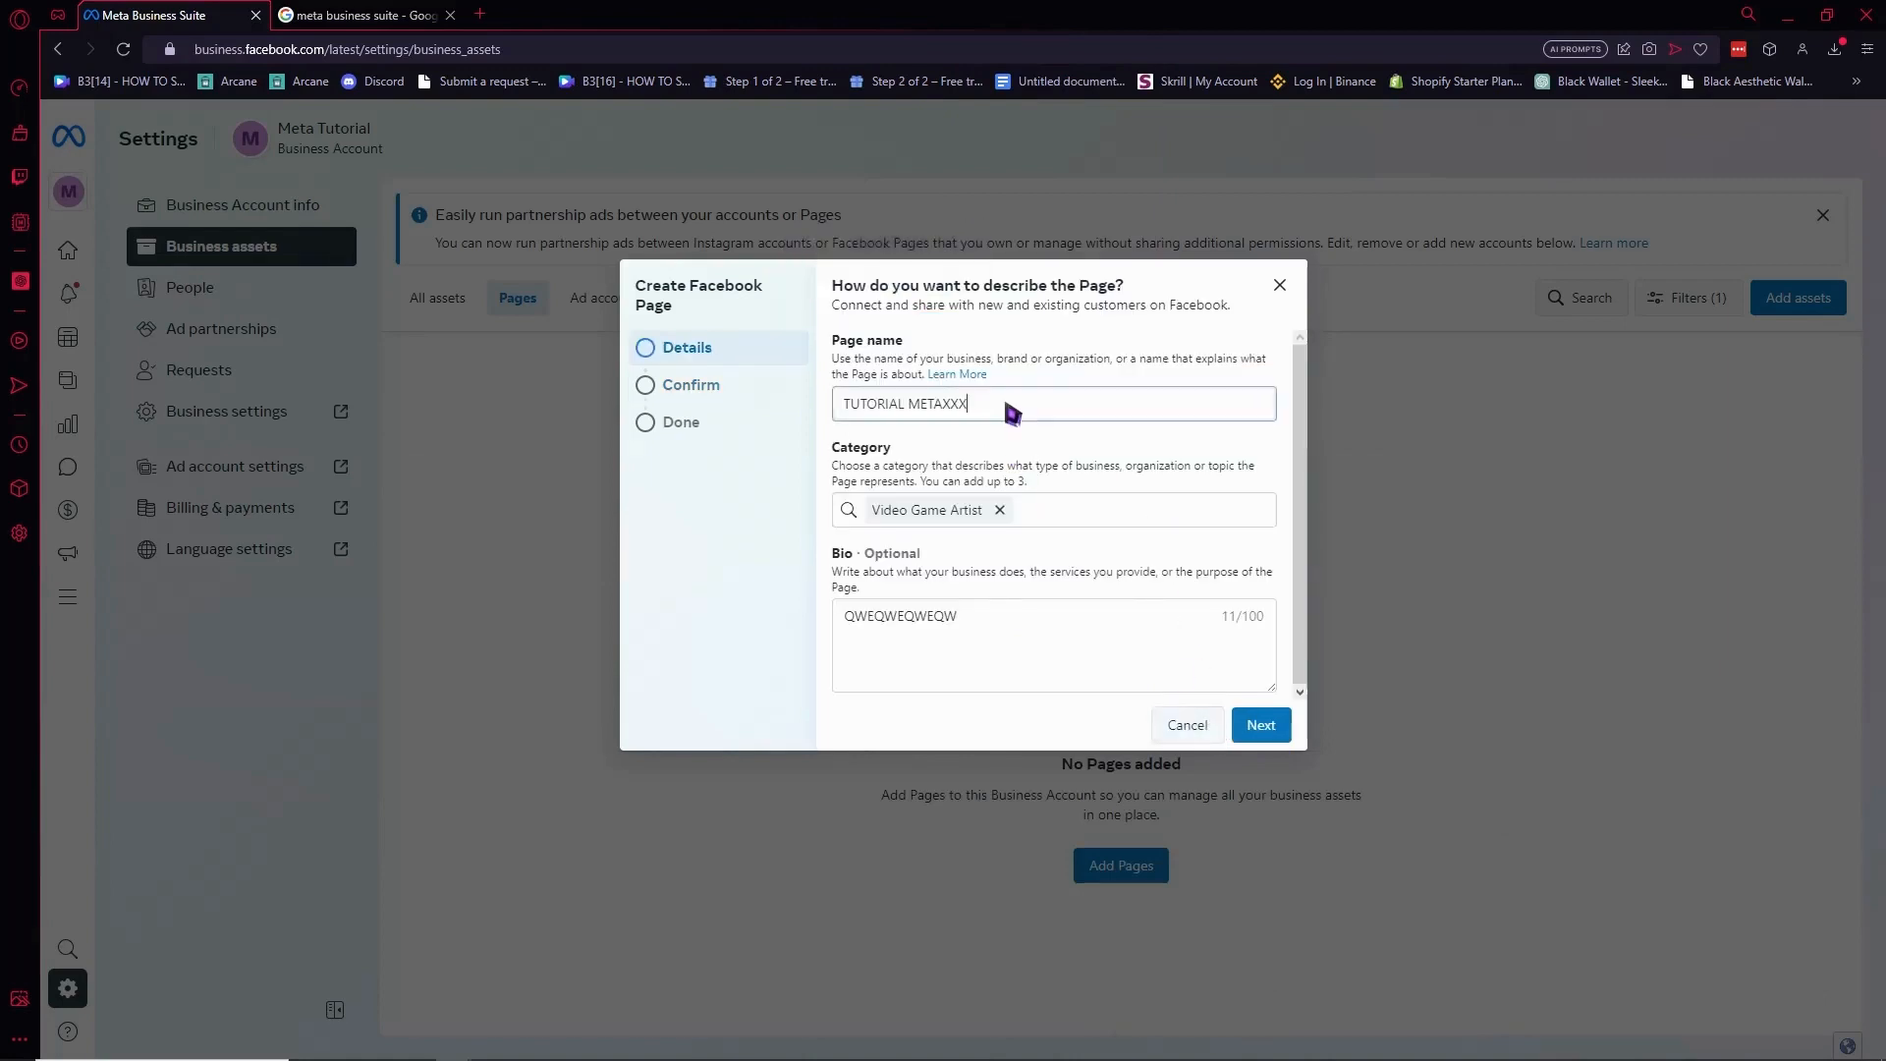
# Accept the terms, create the 'Tutorial Metaxxx' Page and dismiss the success dialog.
pyautogui.click(1280, 729)
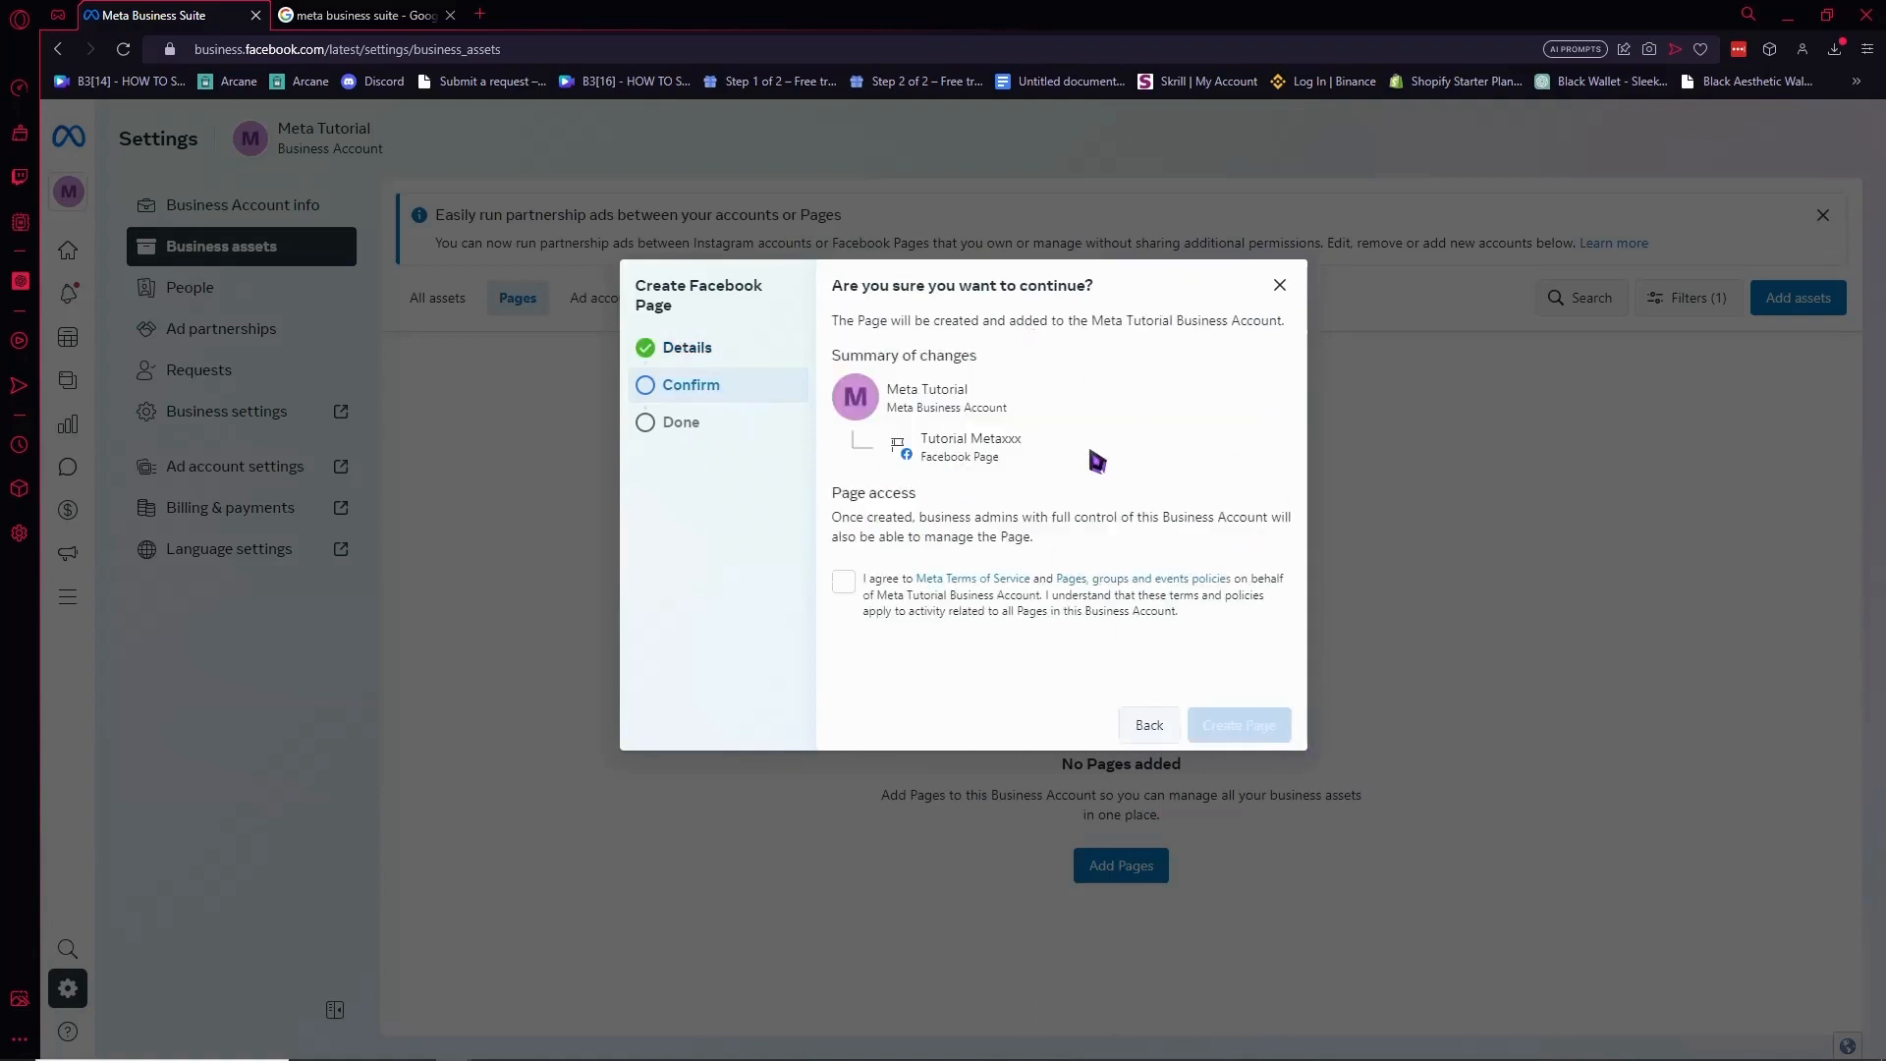
pyautogui.click(843, 582)
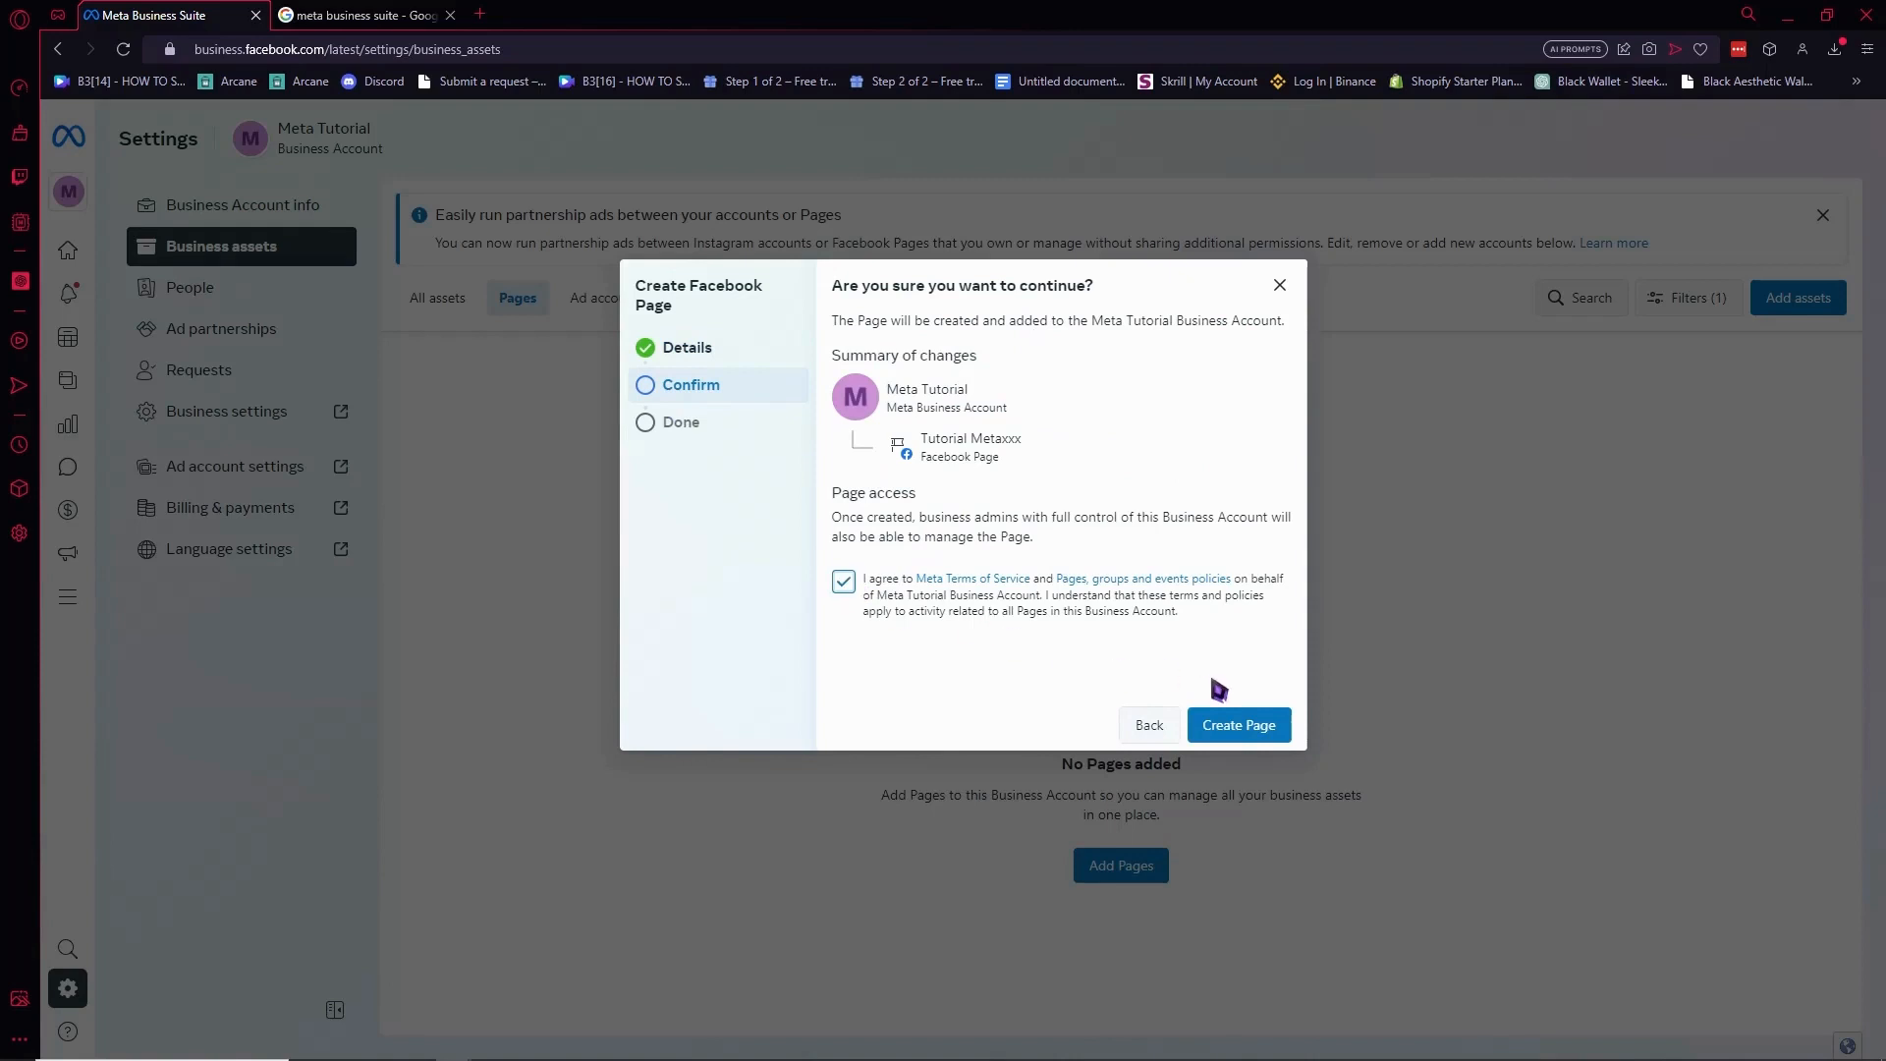
pyautogui.click(1246, 730)
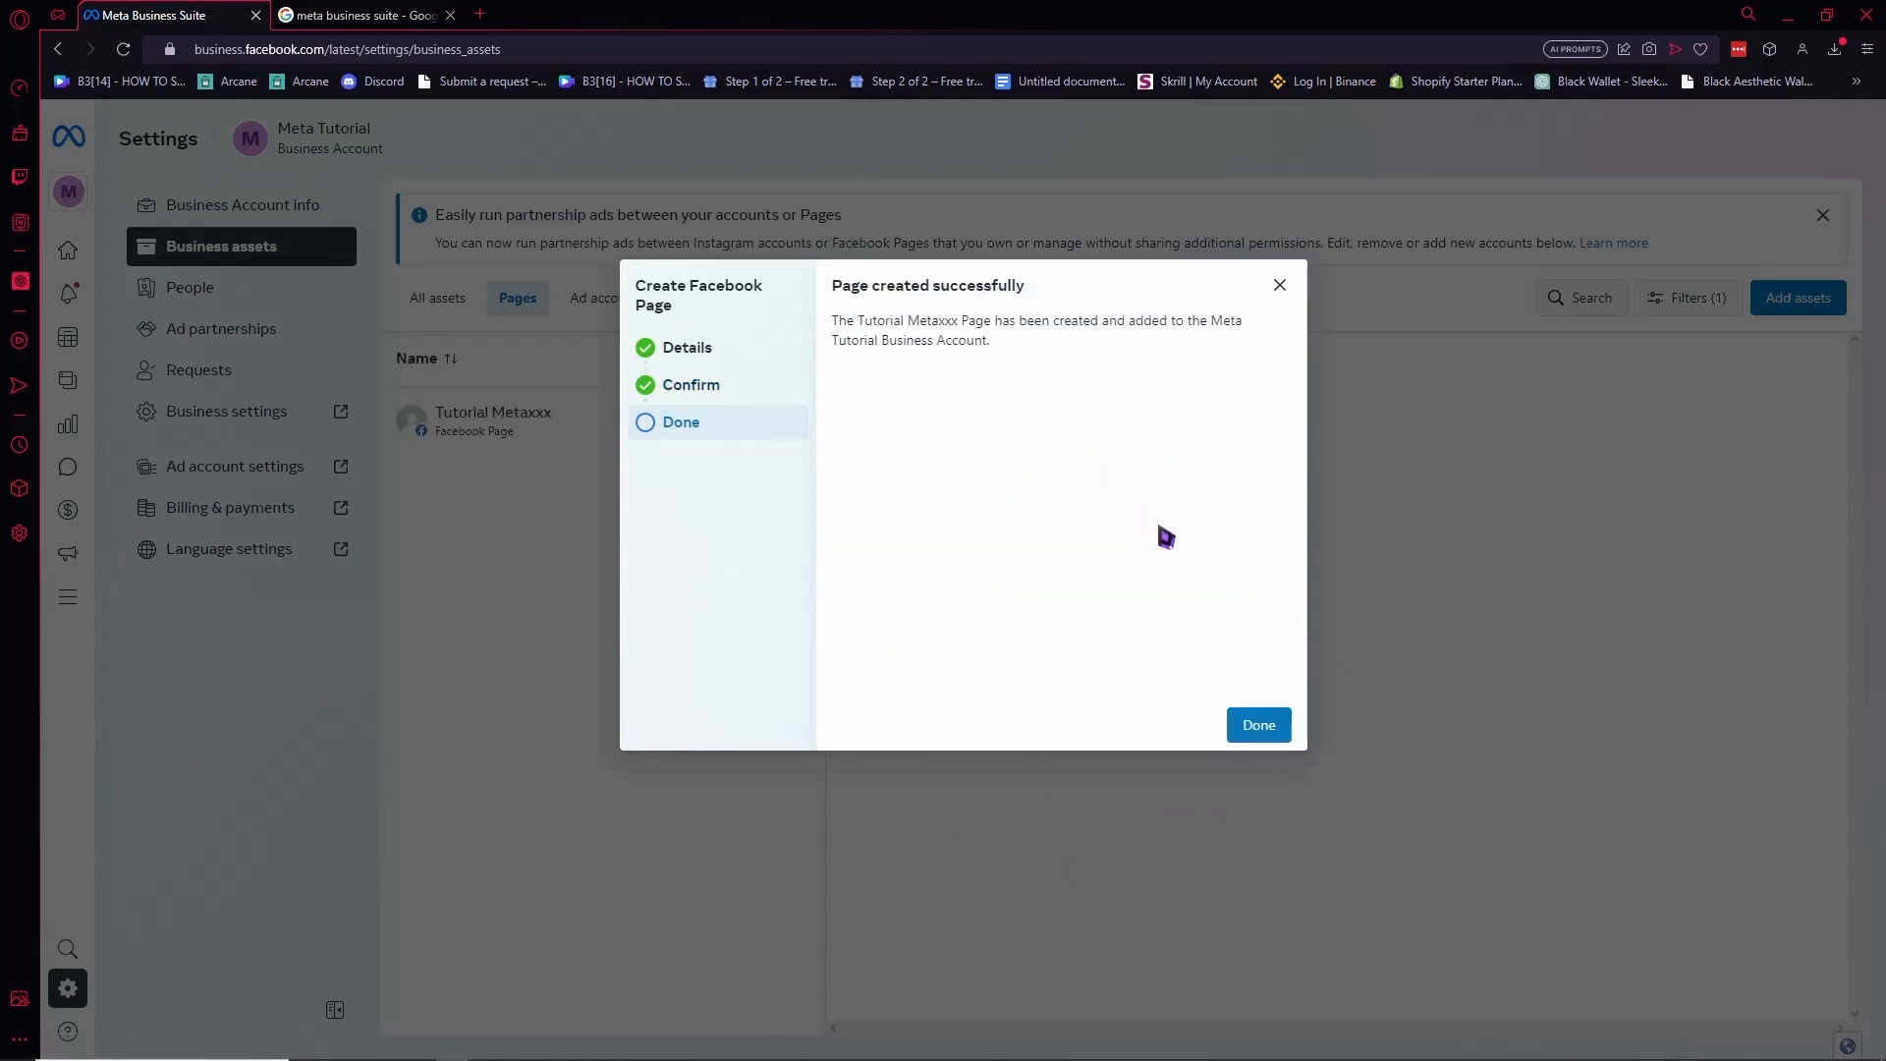
pyautogui.click(1258, 727)
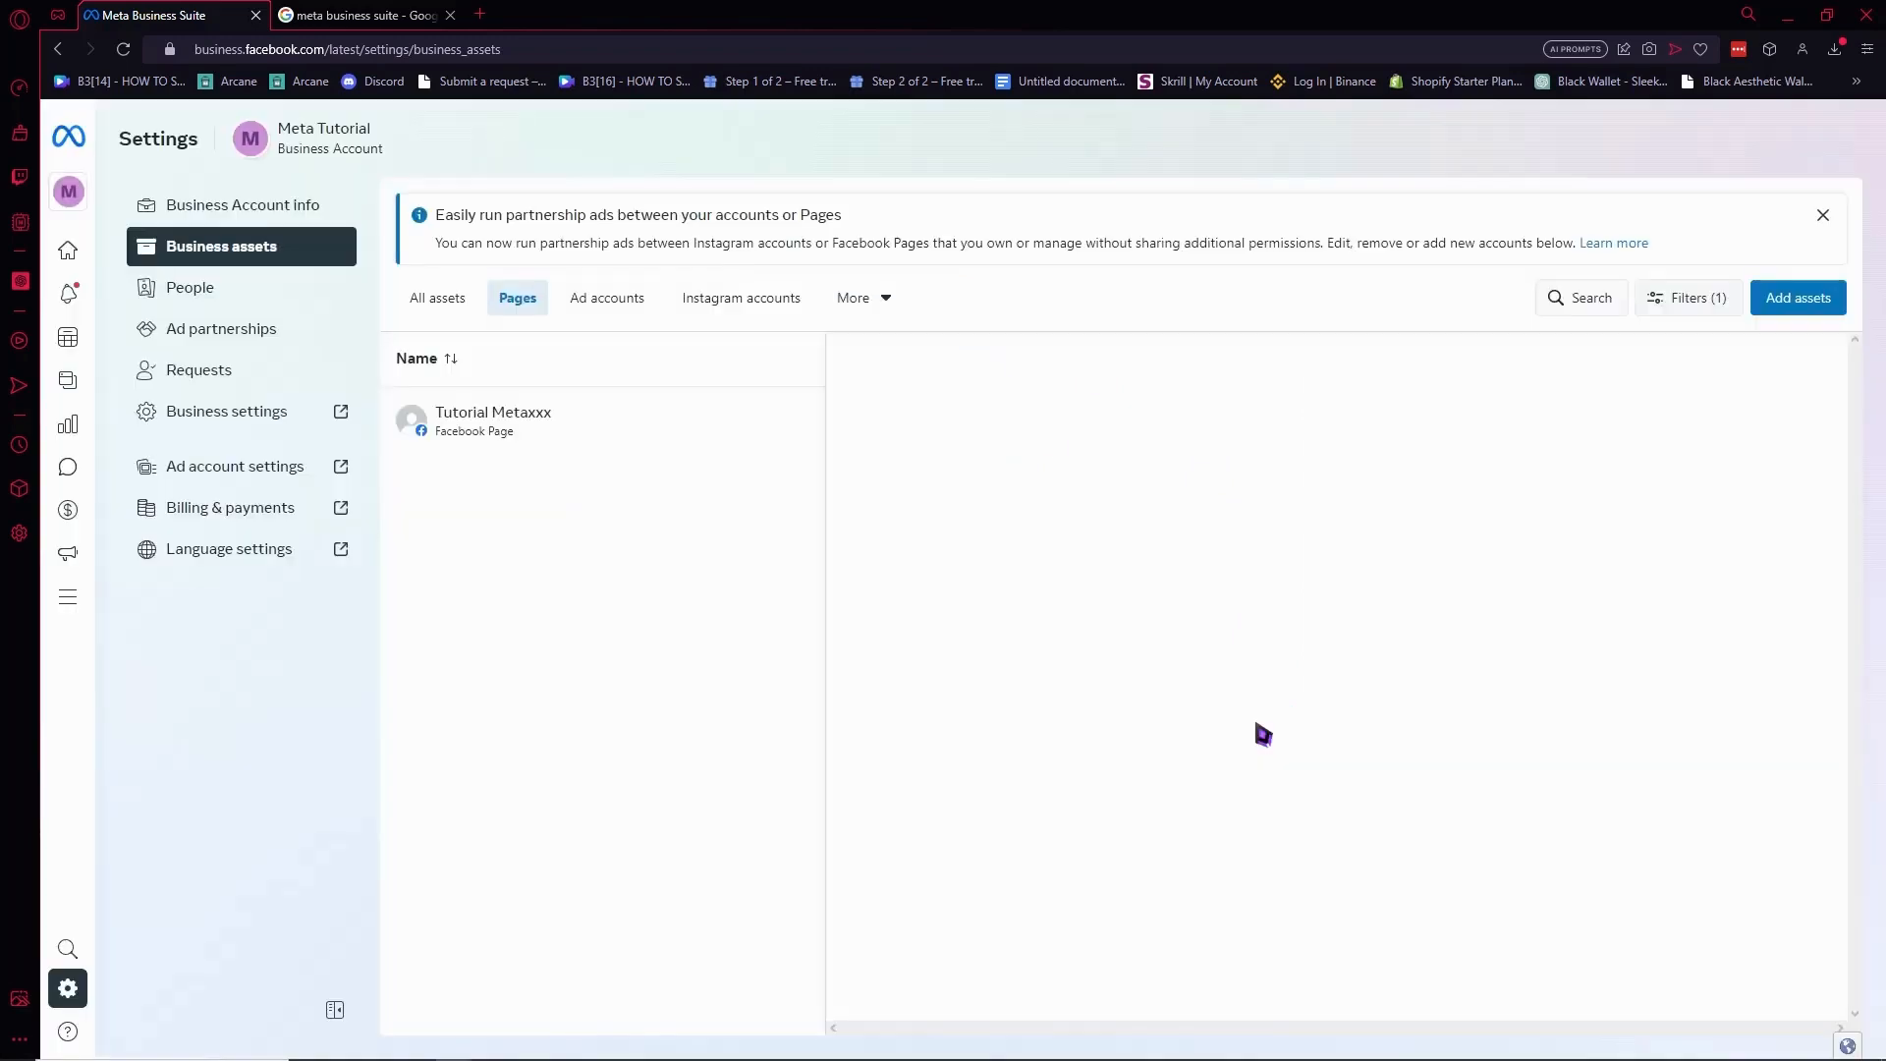
# View the Tutorial Metaxxx page details, then its ad accounts and empty Instagram accounts list.
pyautogui.click(558, 441)
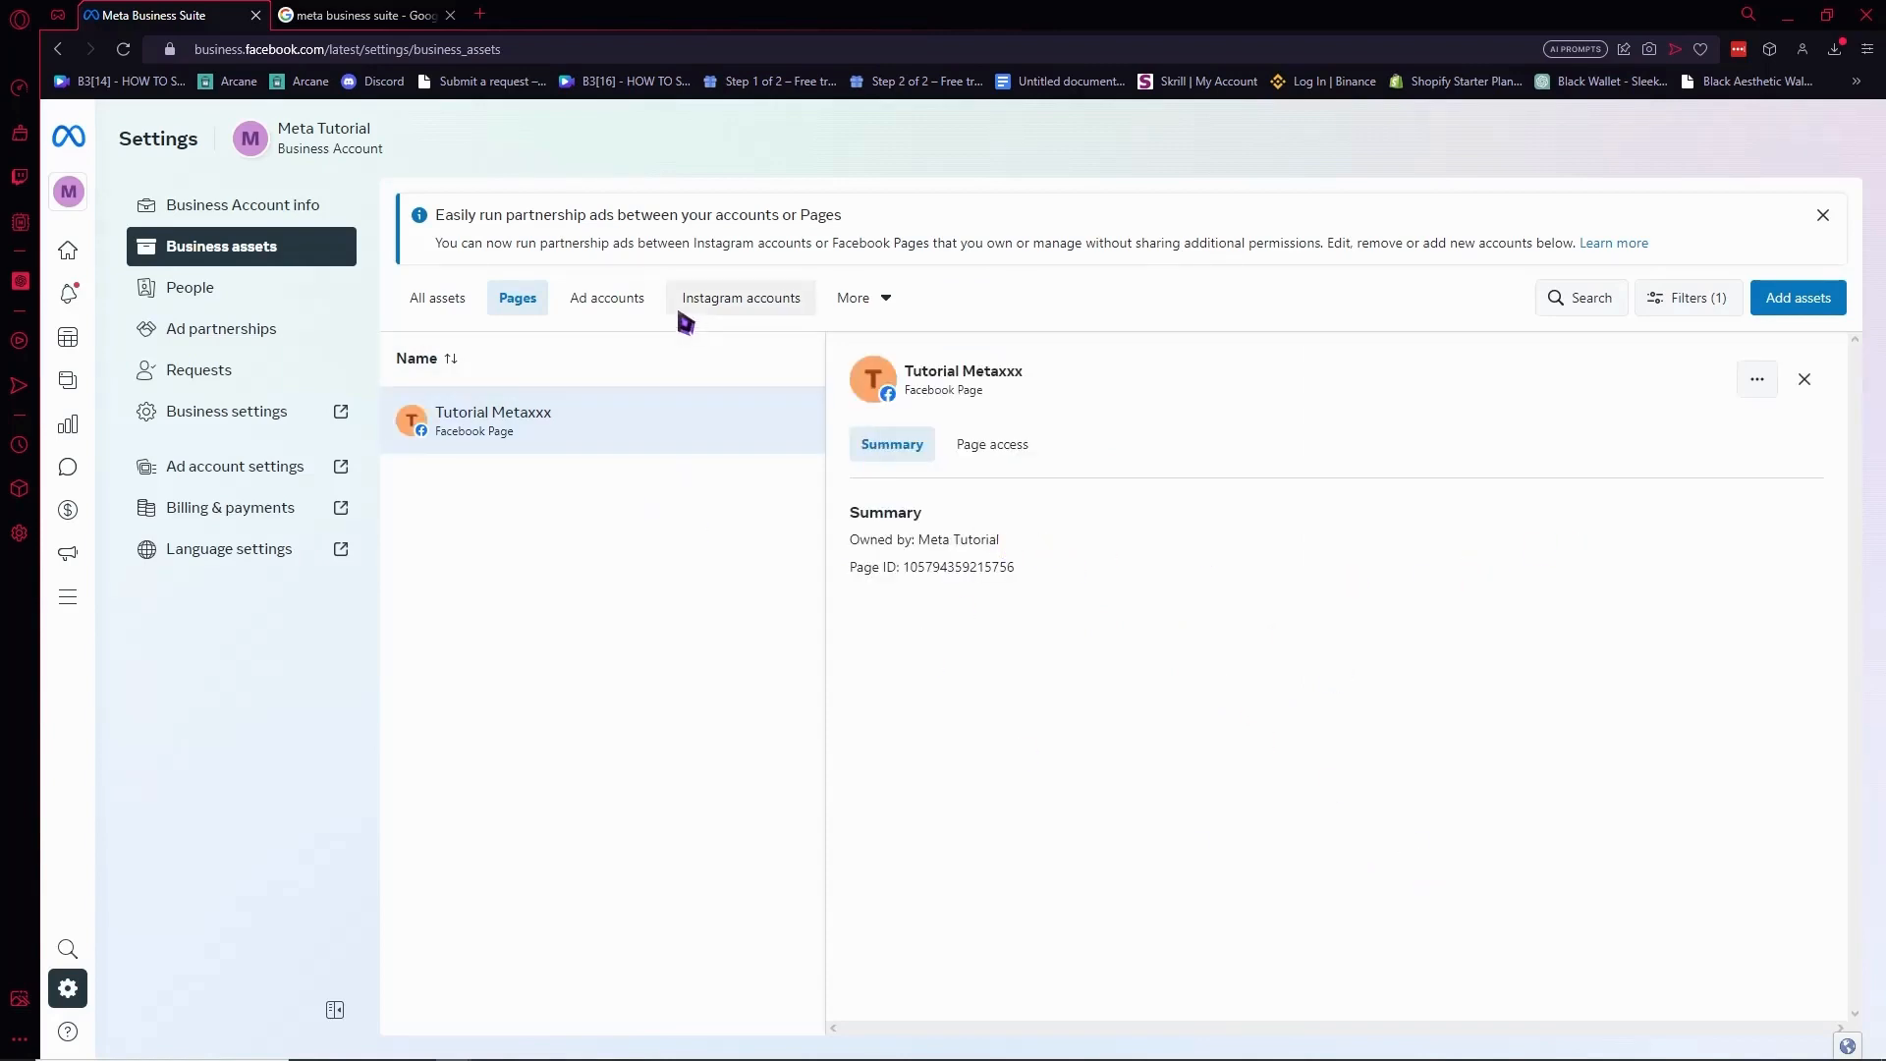
pyautogui.click(634, 307)
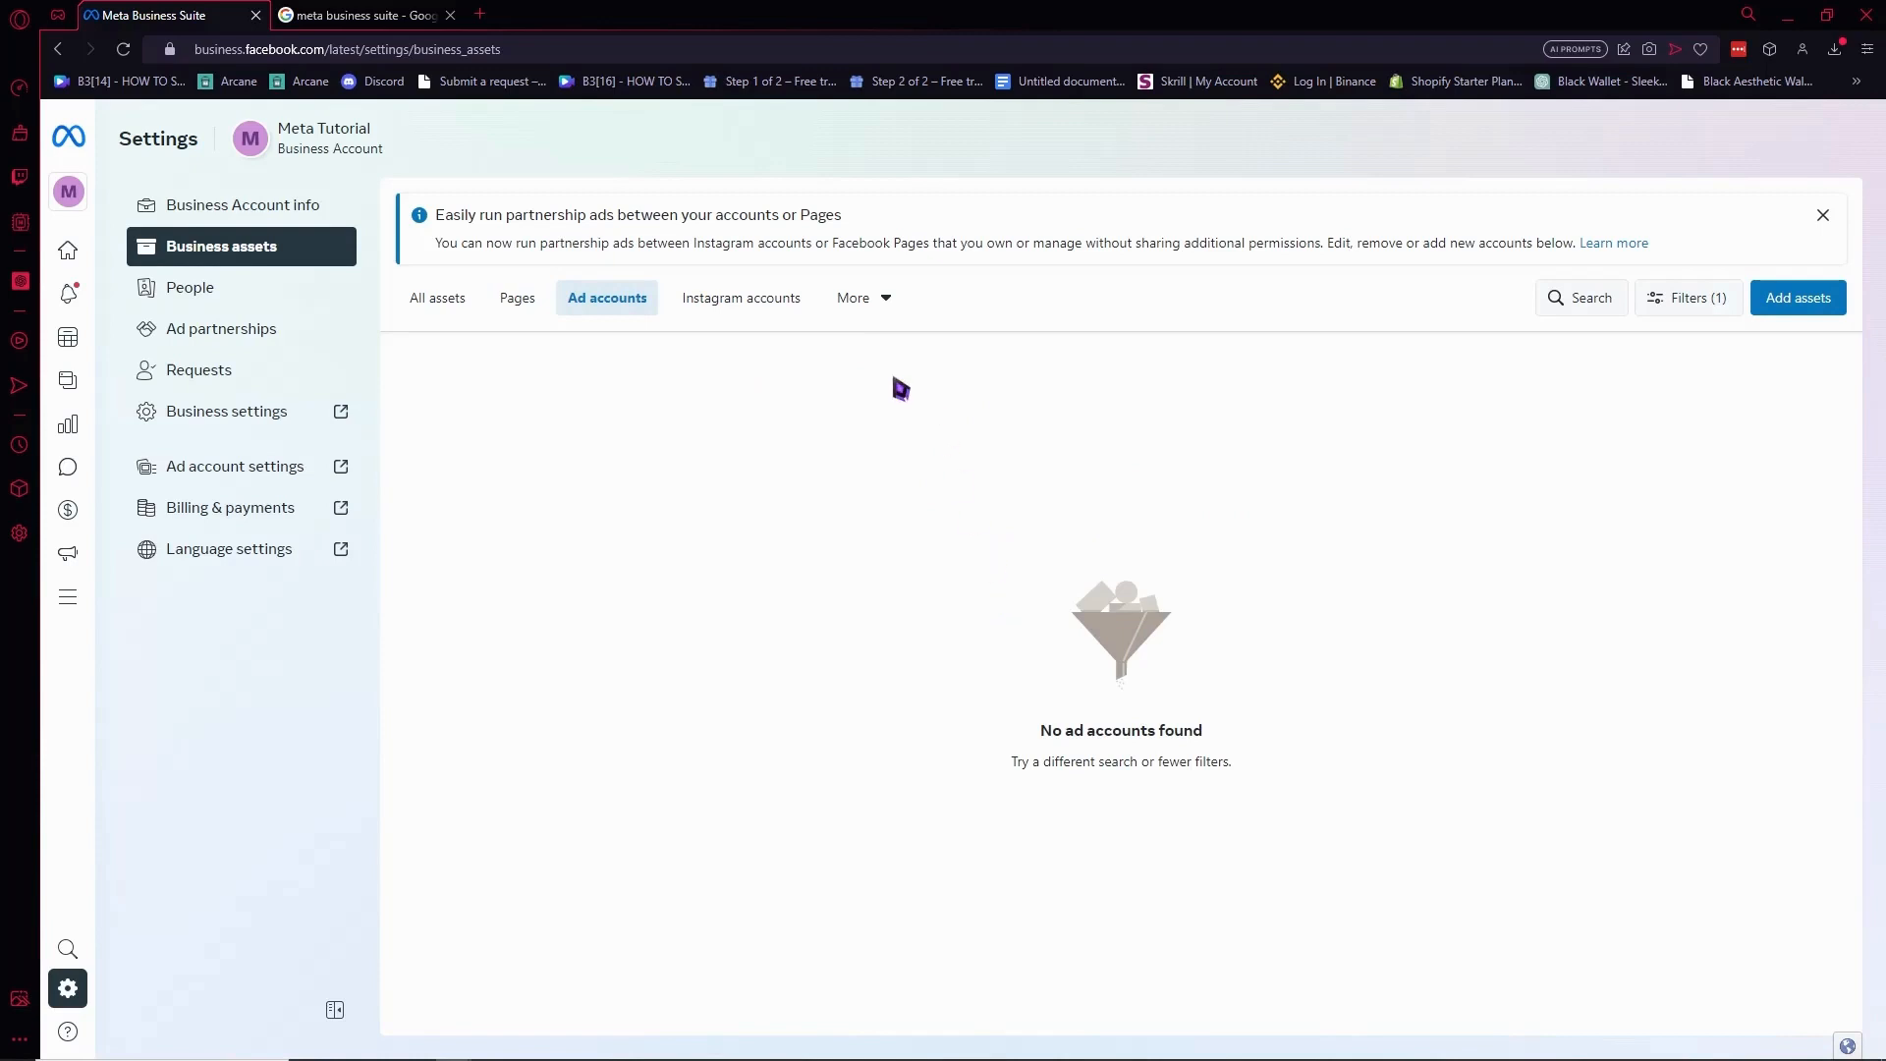
pyautogui.click(777, 308)
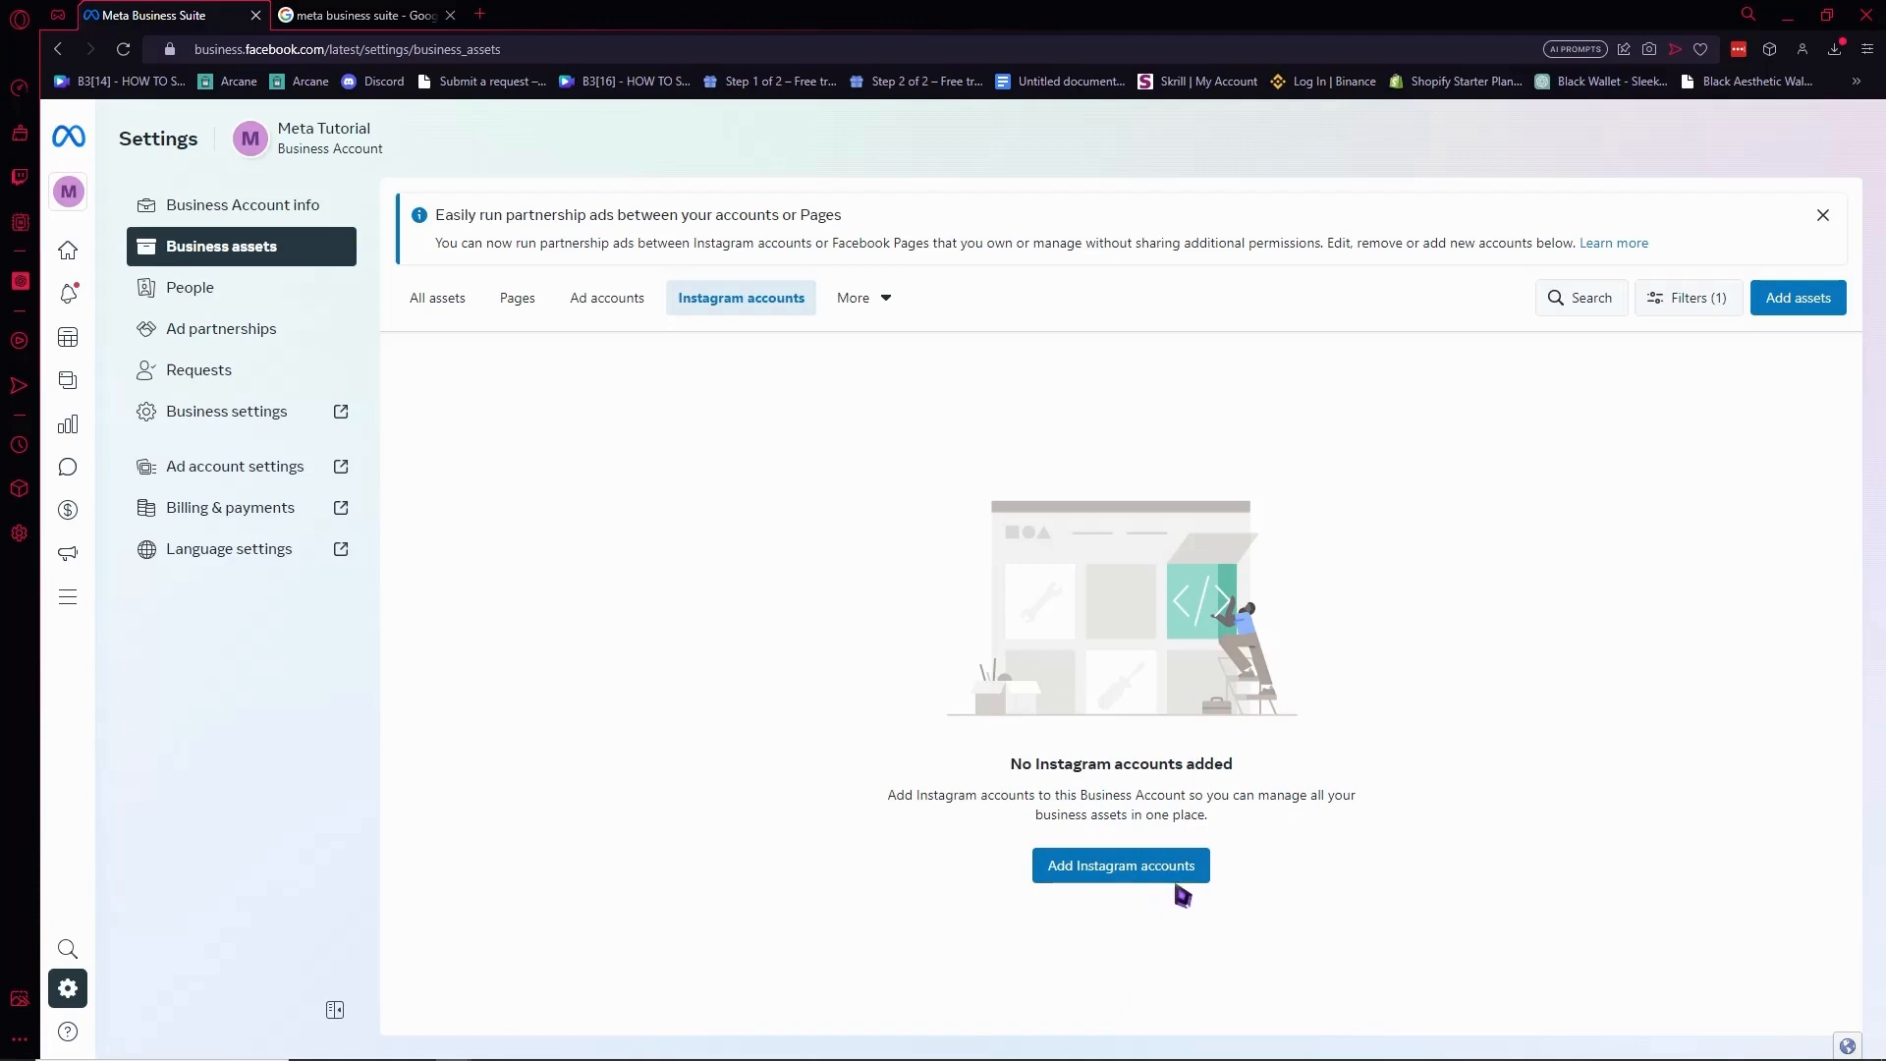
pyautogui.click(1126, 879)
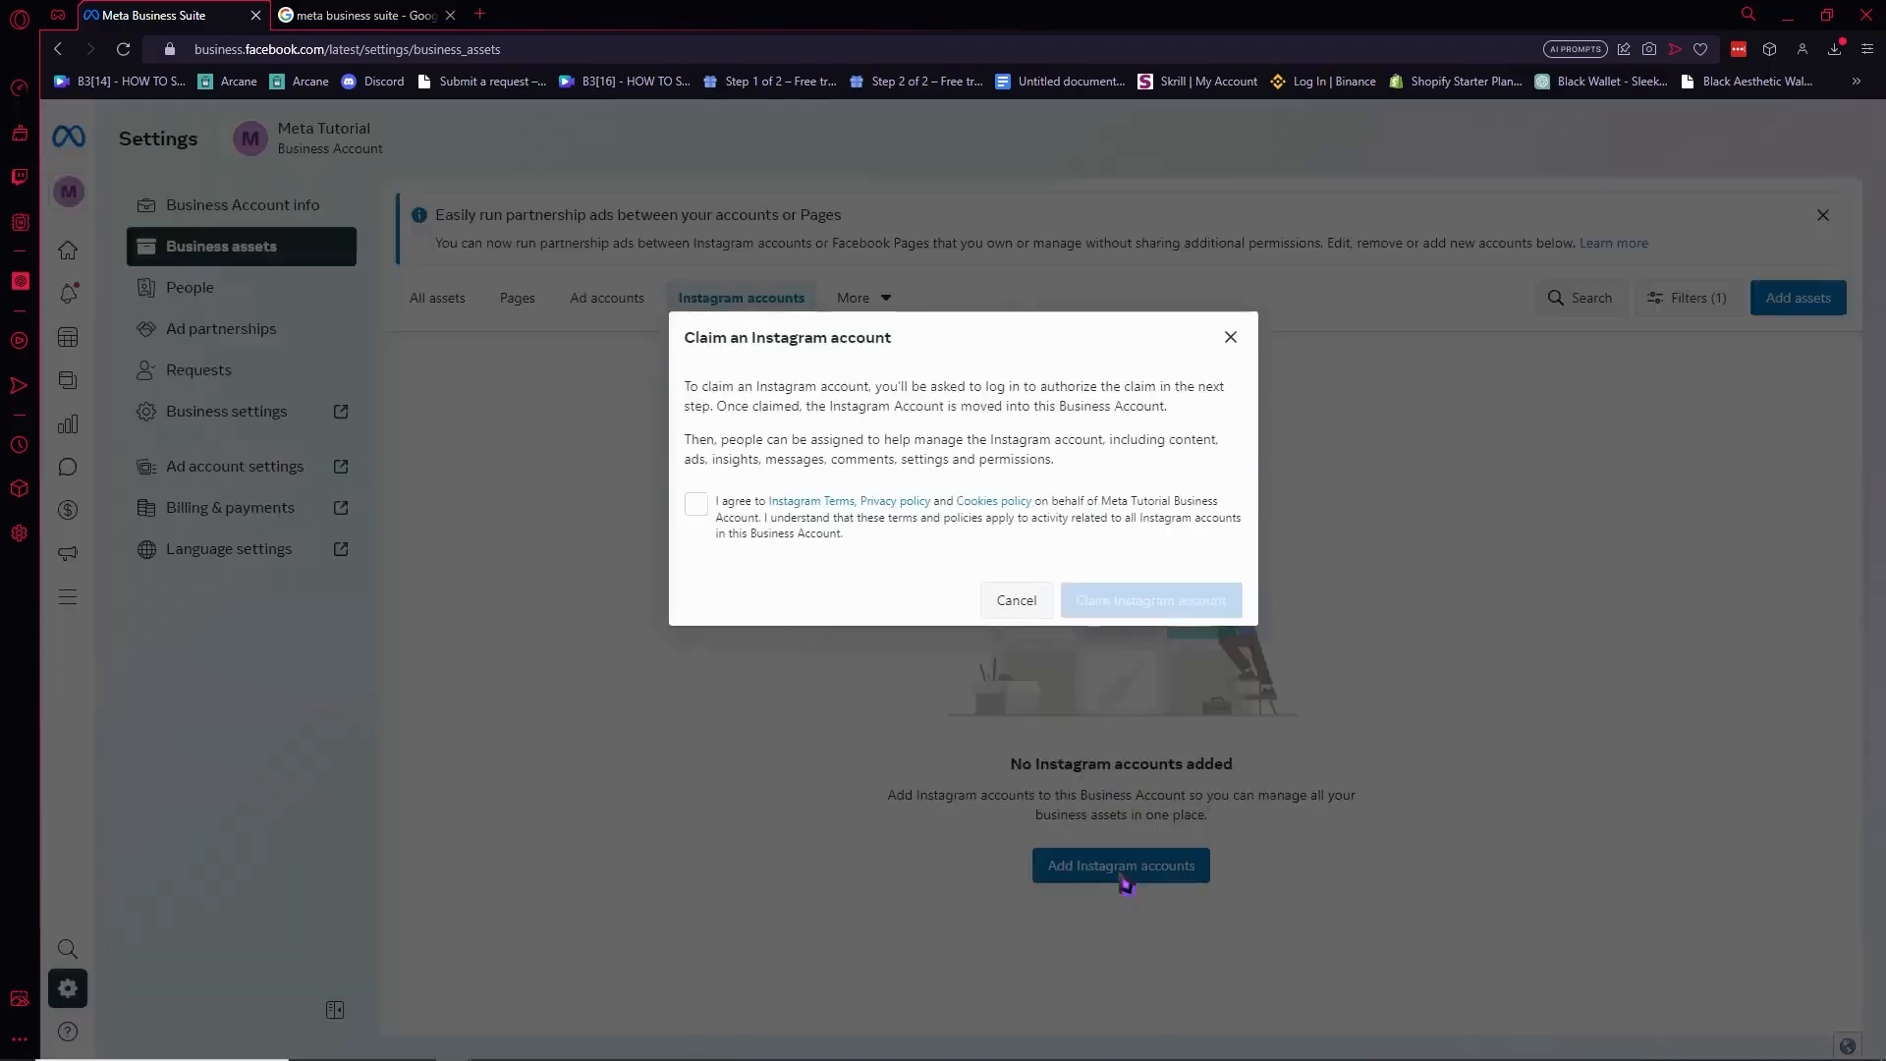
pyautogui.click(695, 503)
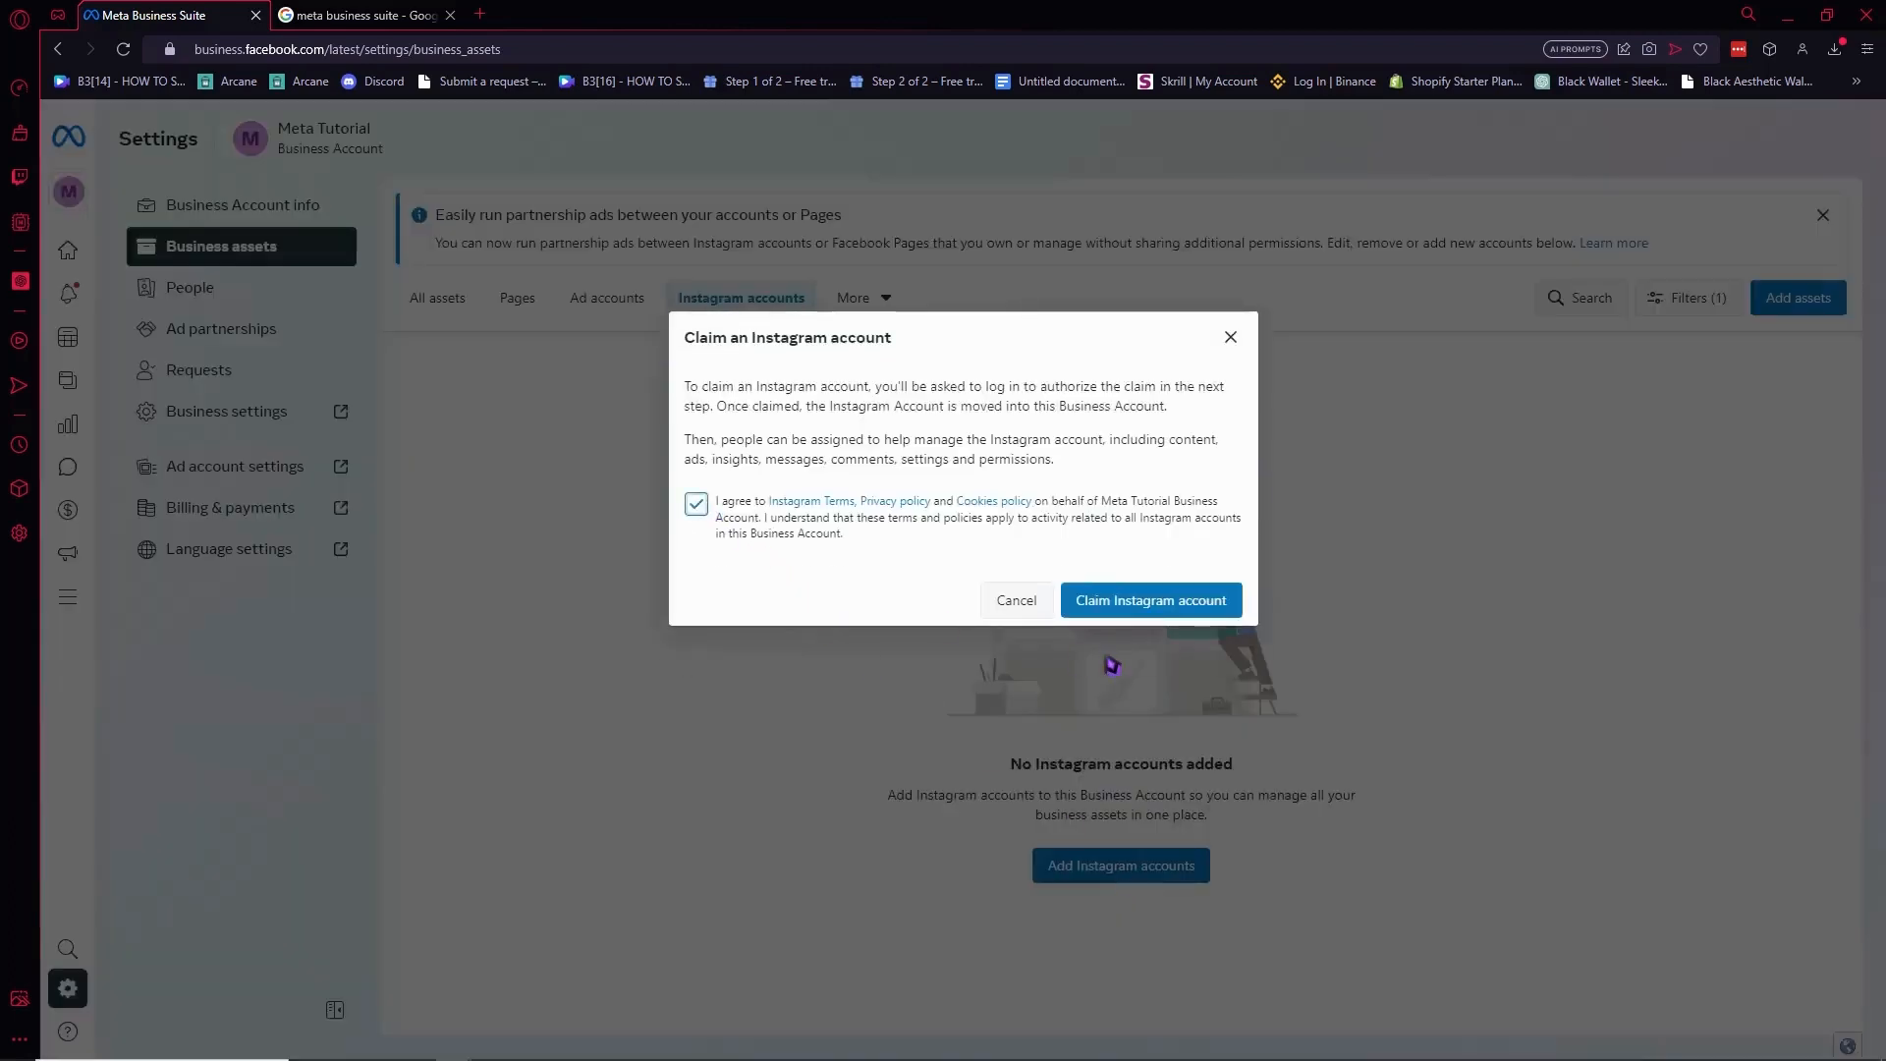
pyautogui.click(1191, 600)
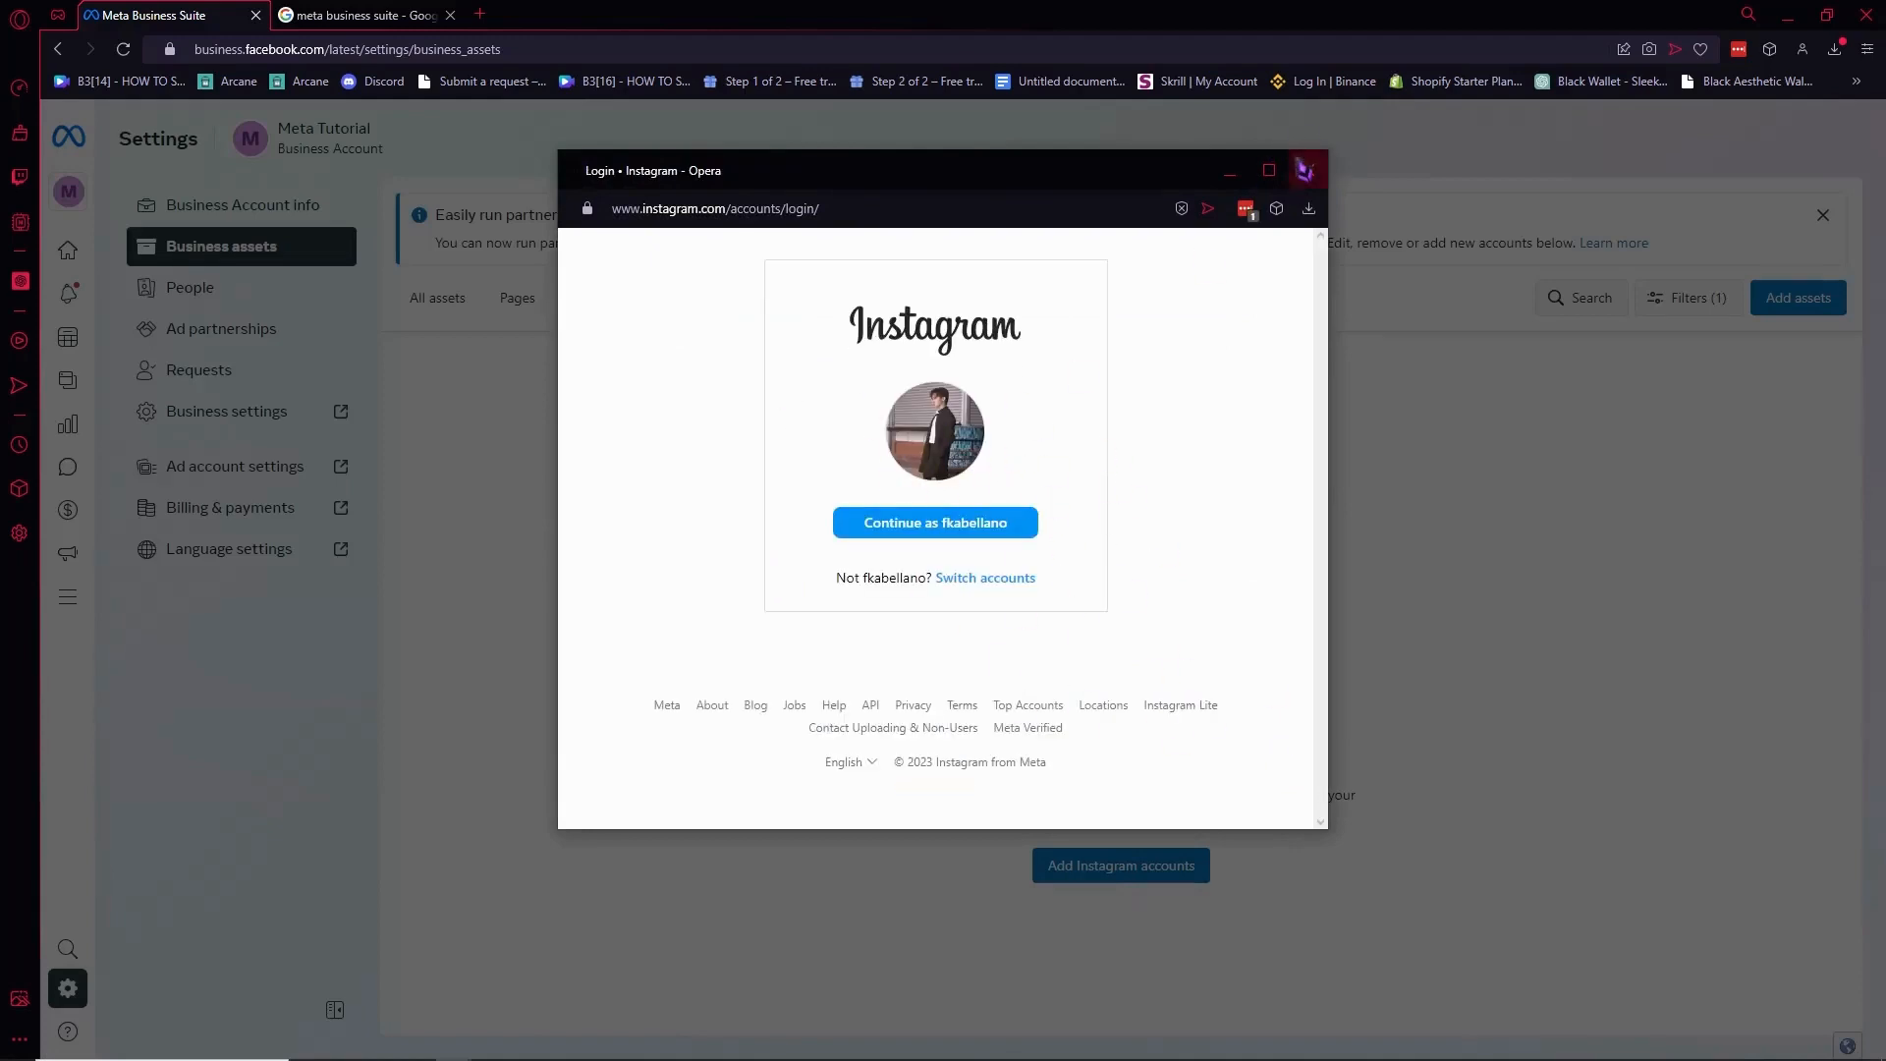
pyautogui.click(1309, 175)
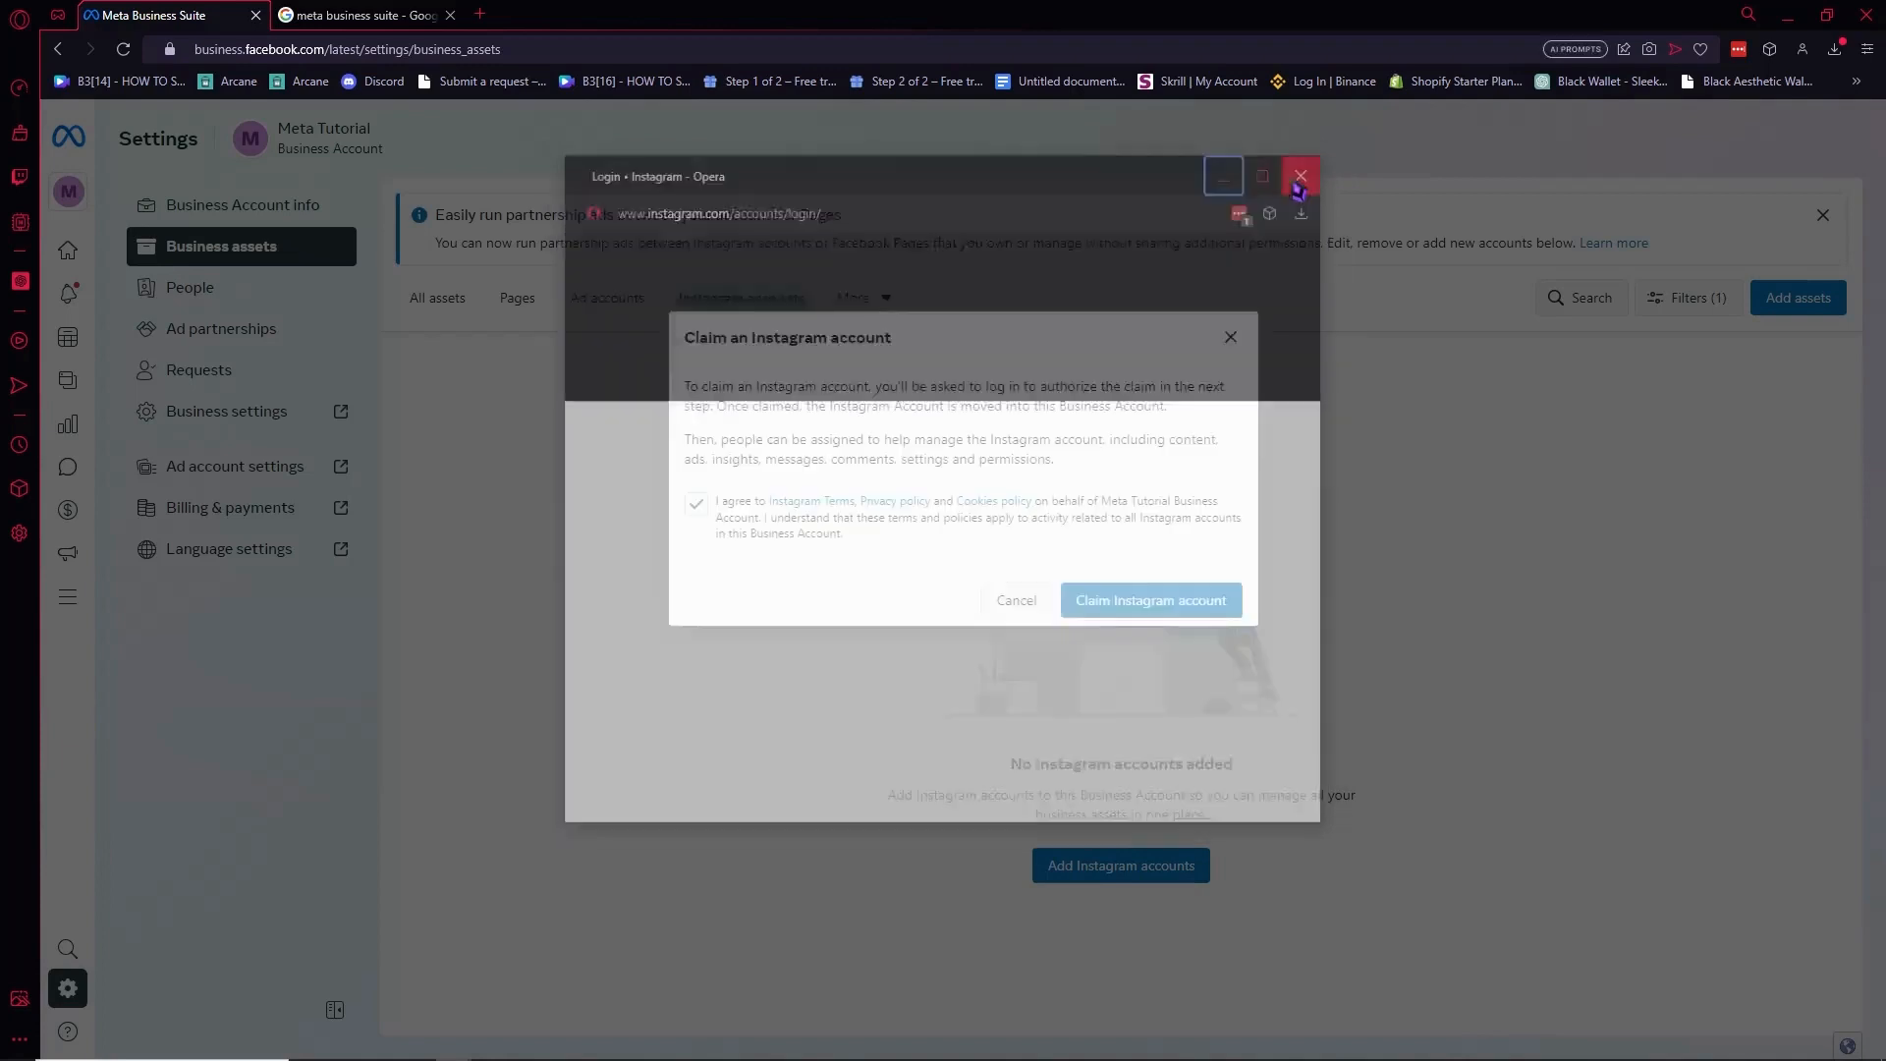
pyautogui.click(1232, 338)
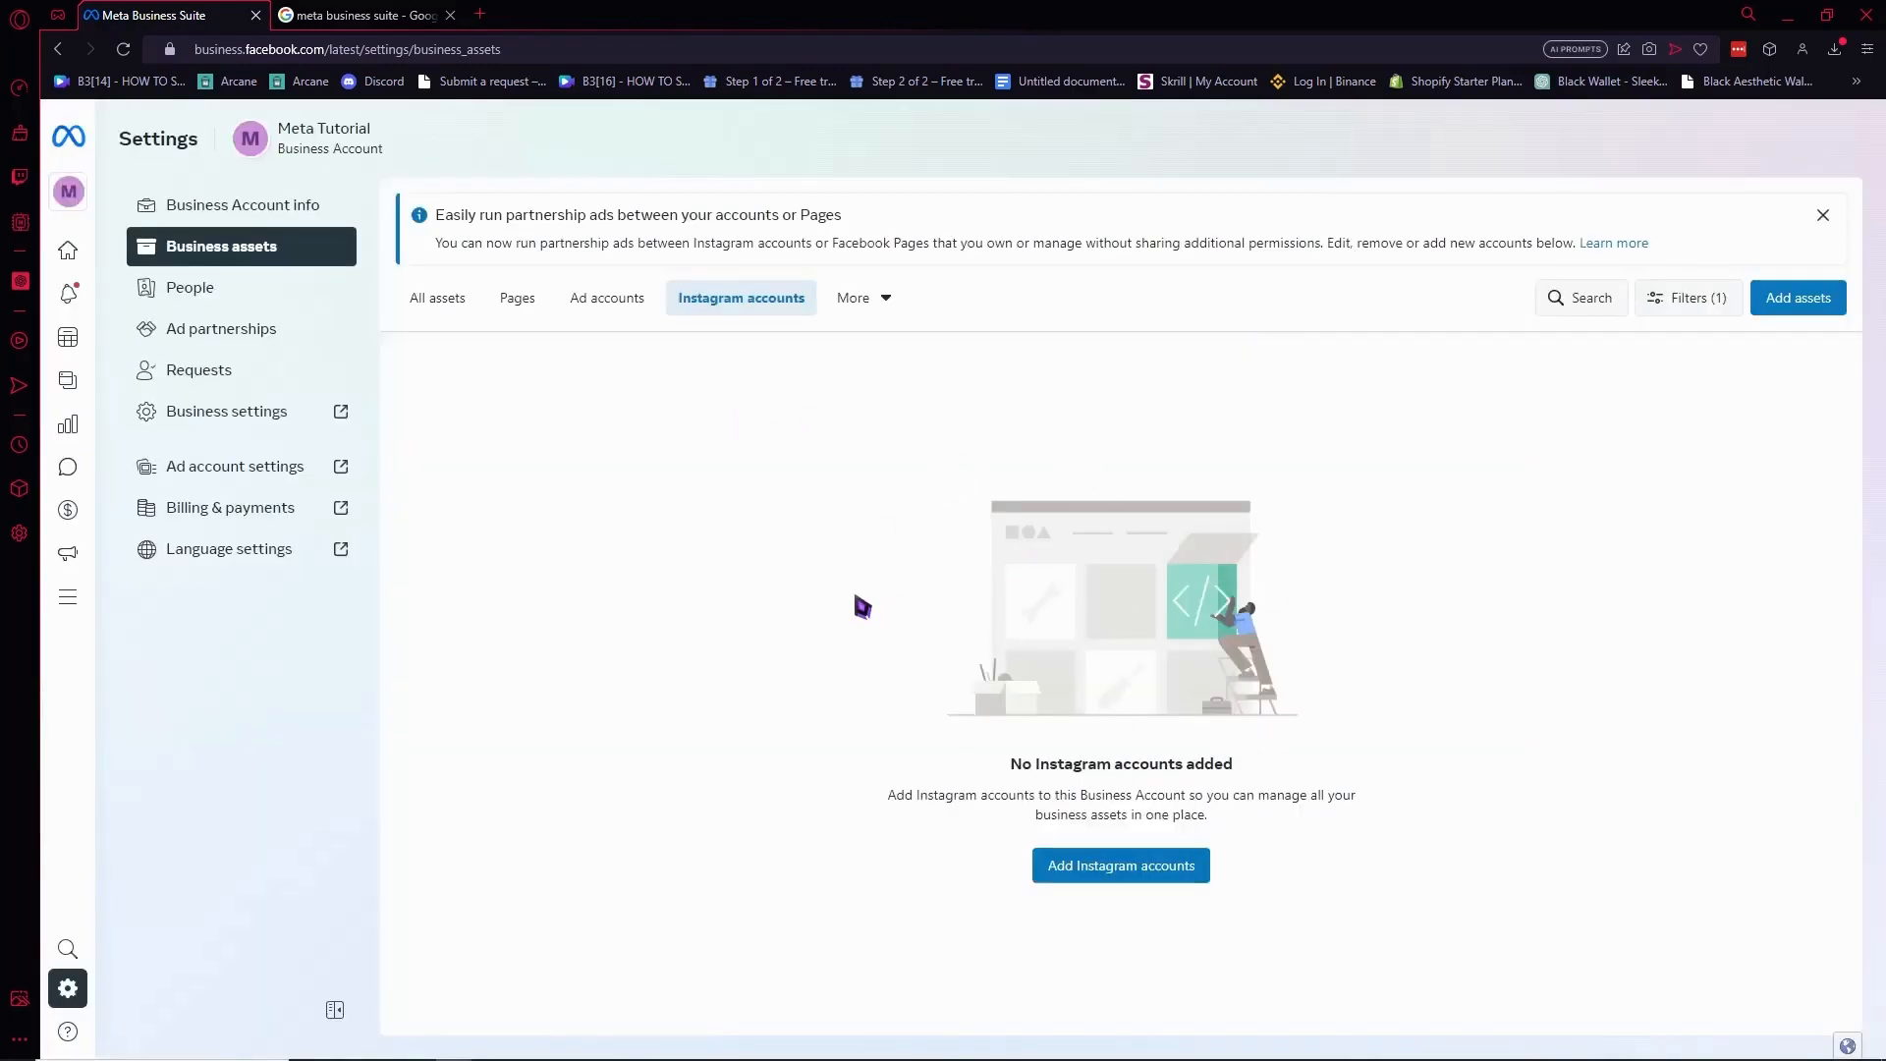
# Show the business's pixels from the More asset list, which shows no pixels added.
pyautogui.click(868, 297)
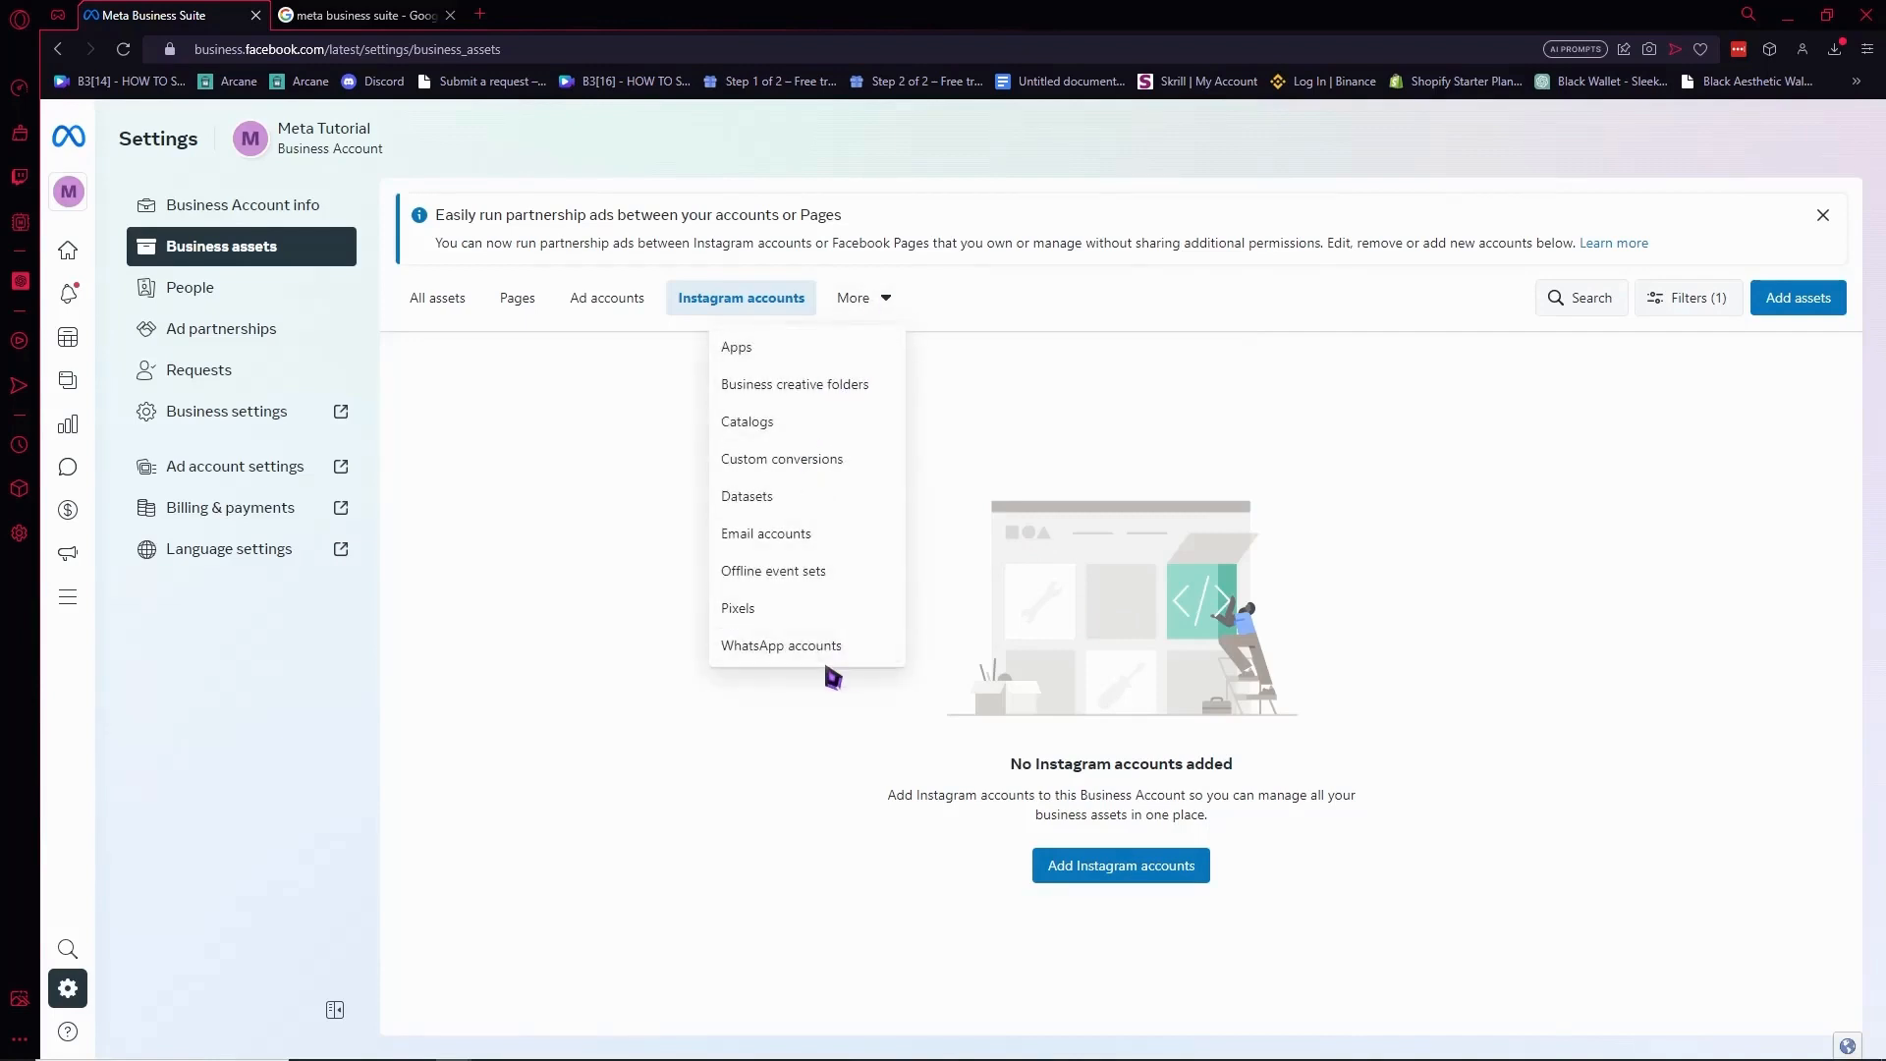
pyautogui.click(756, 608)
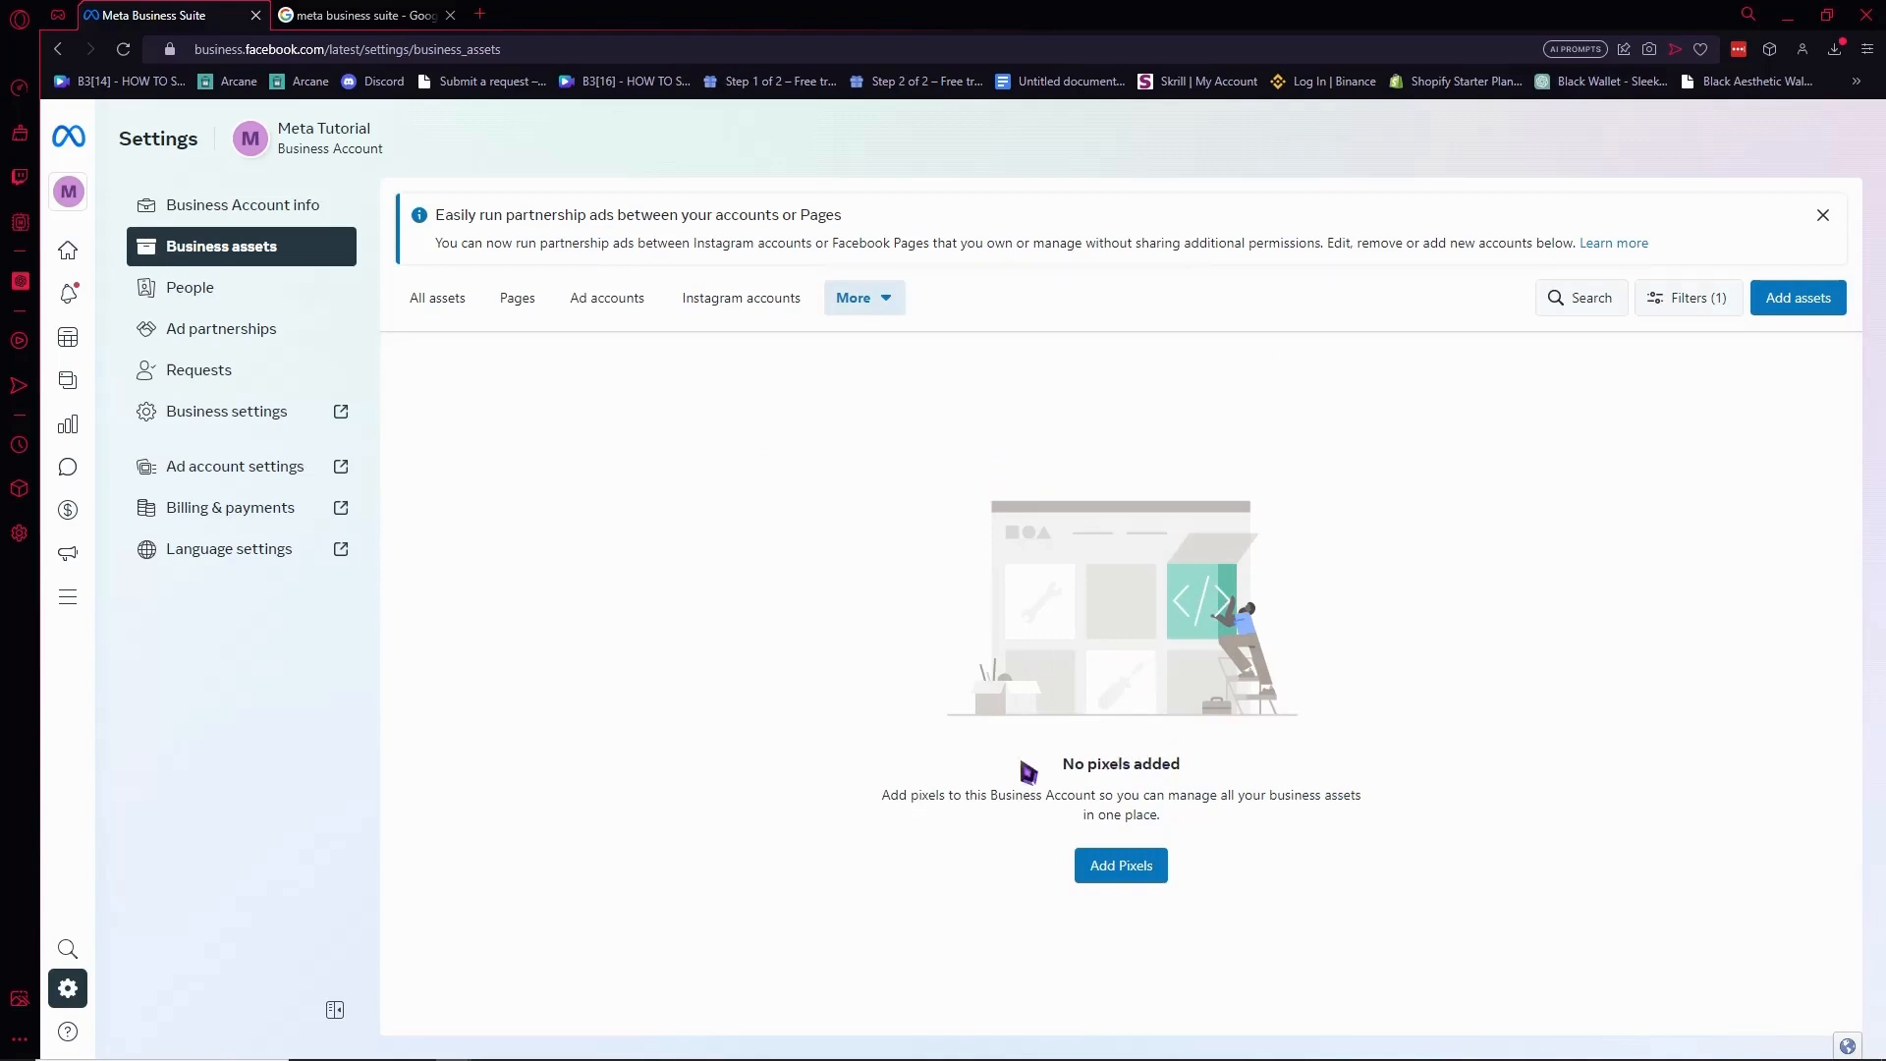
pyautogui.moveTo(1063, 771); pyautogui.dragTo(1139, 772)
pyautogui.click(1228, 779)
# Switch the asset view to Email accounts, which lists none added.
pyautogui.click(889, 302)
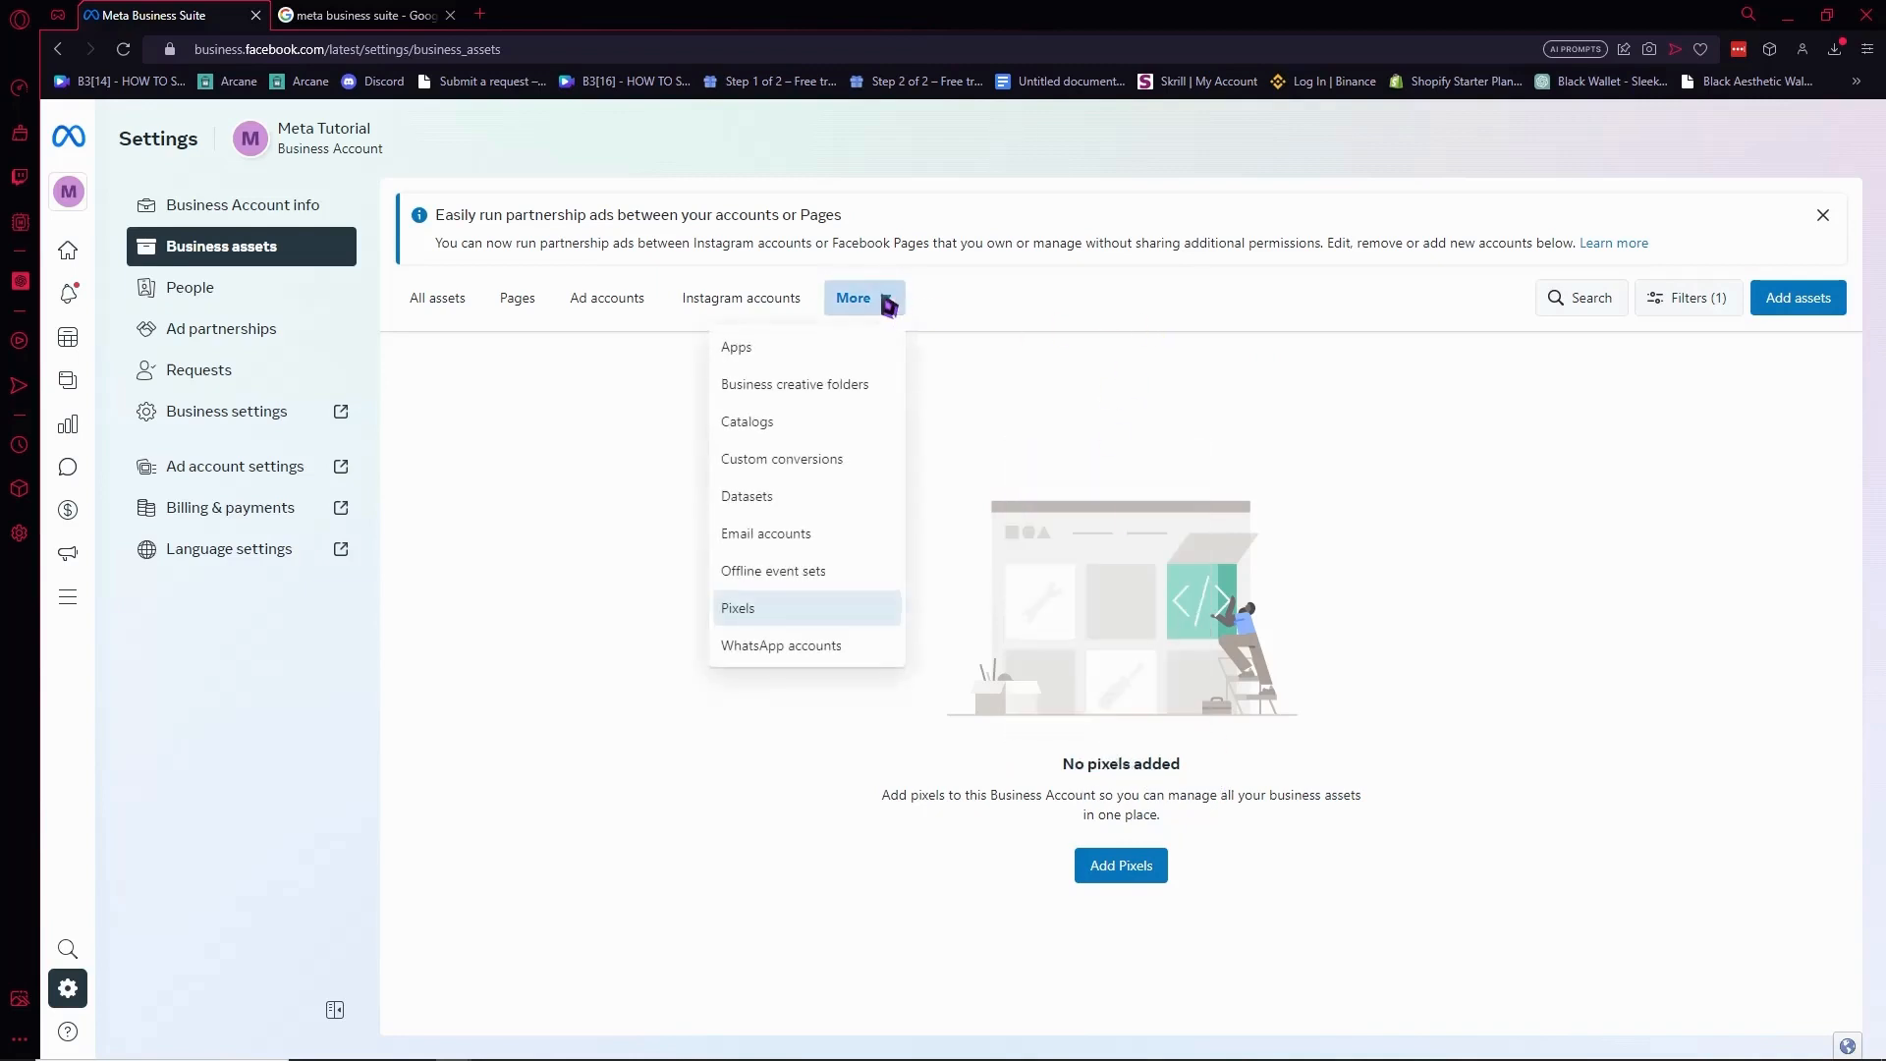
pyautogui.click(833, 533)
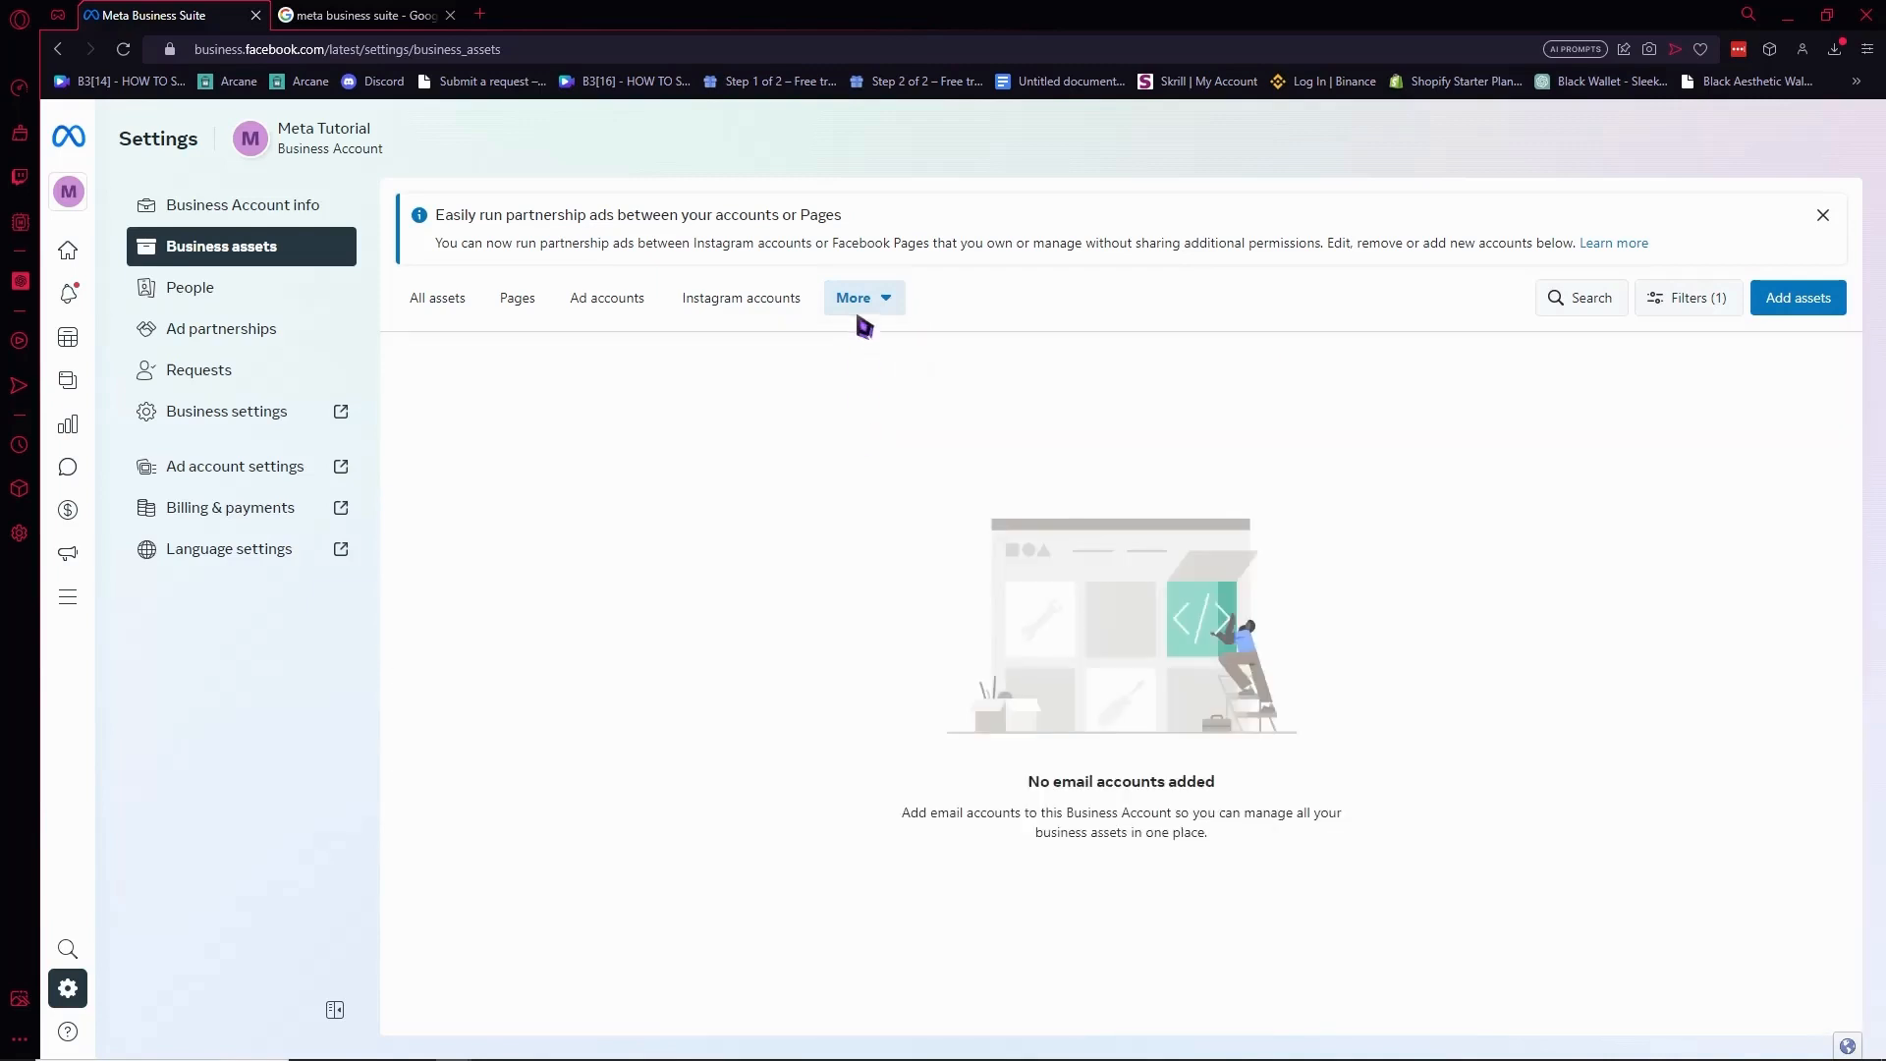
pyautogui.click(863, 302)
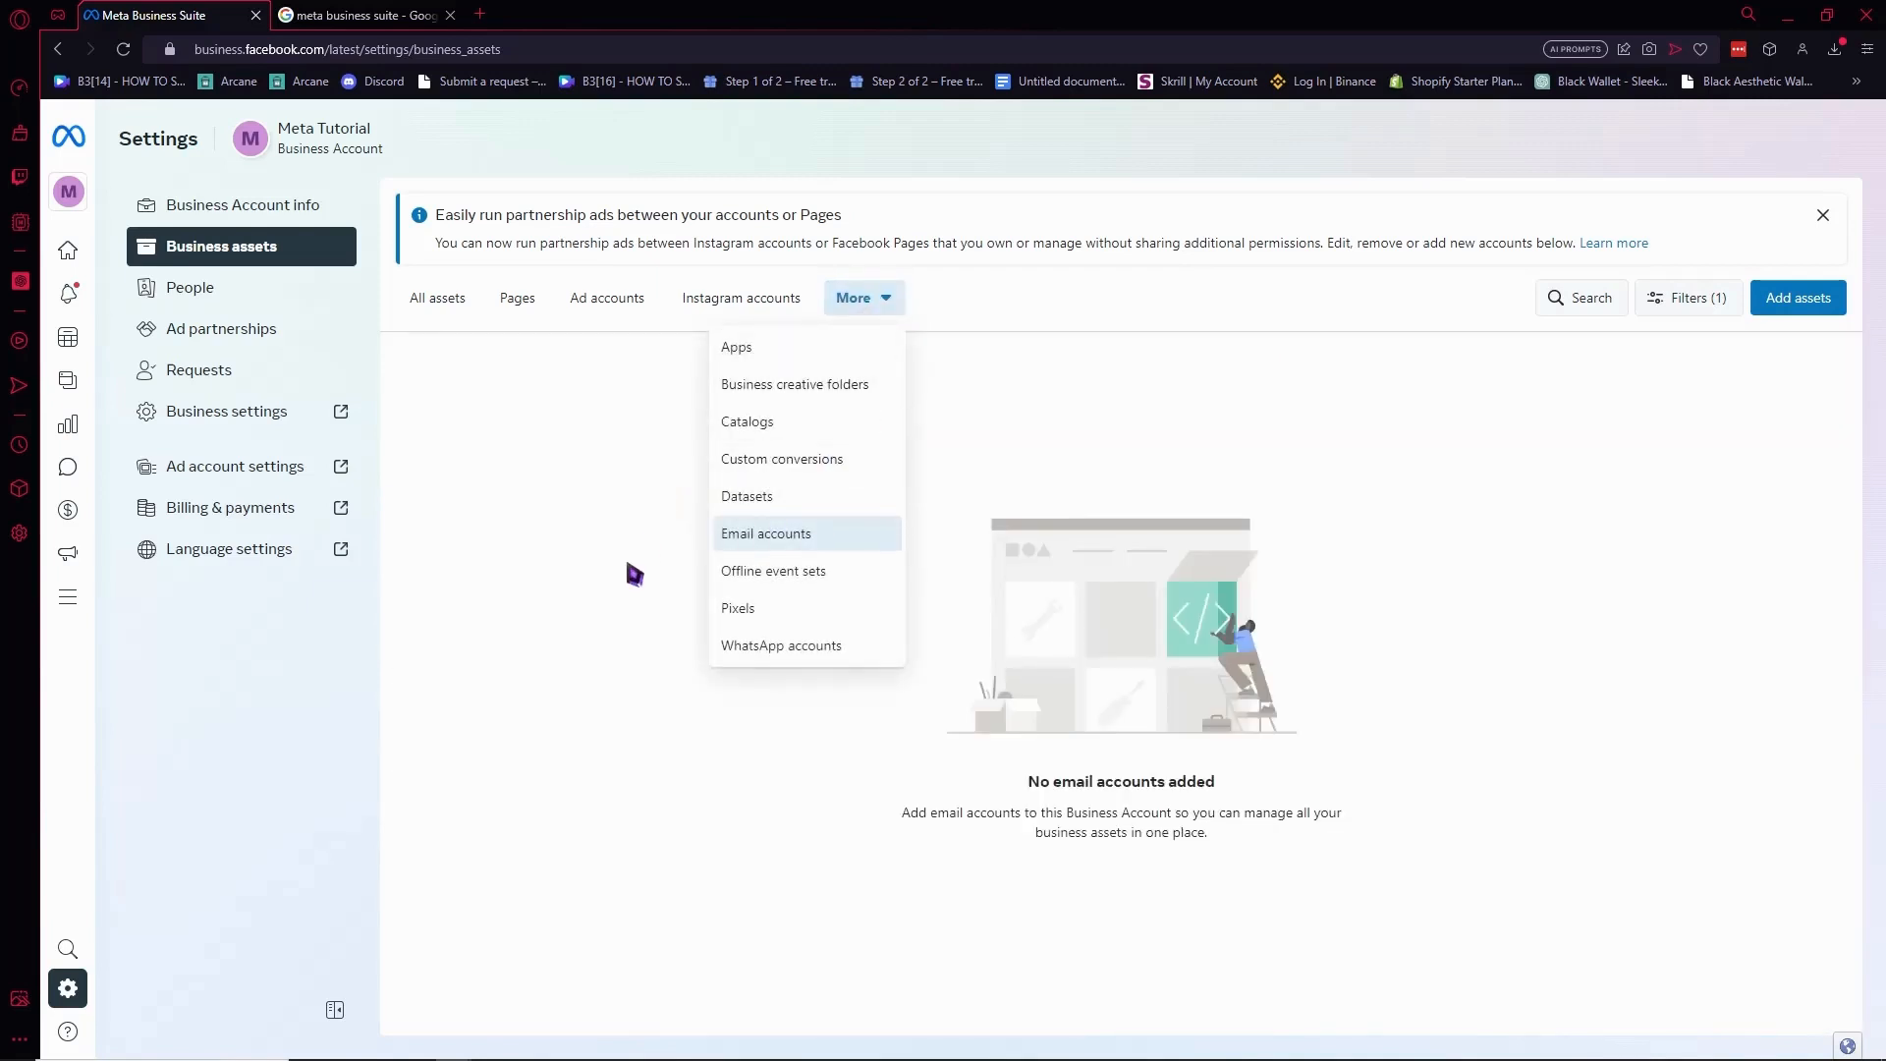
pyautogui.click(666, 653)
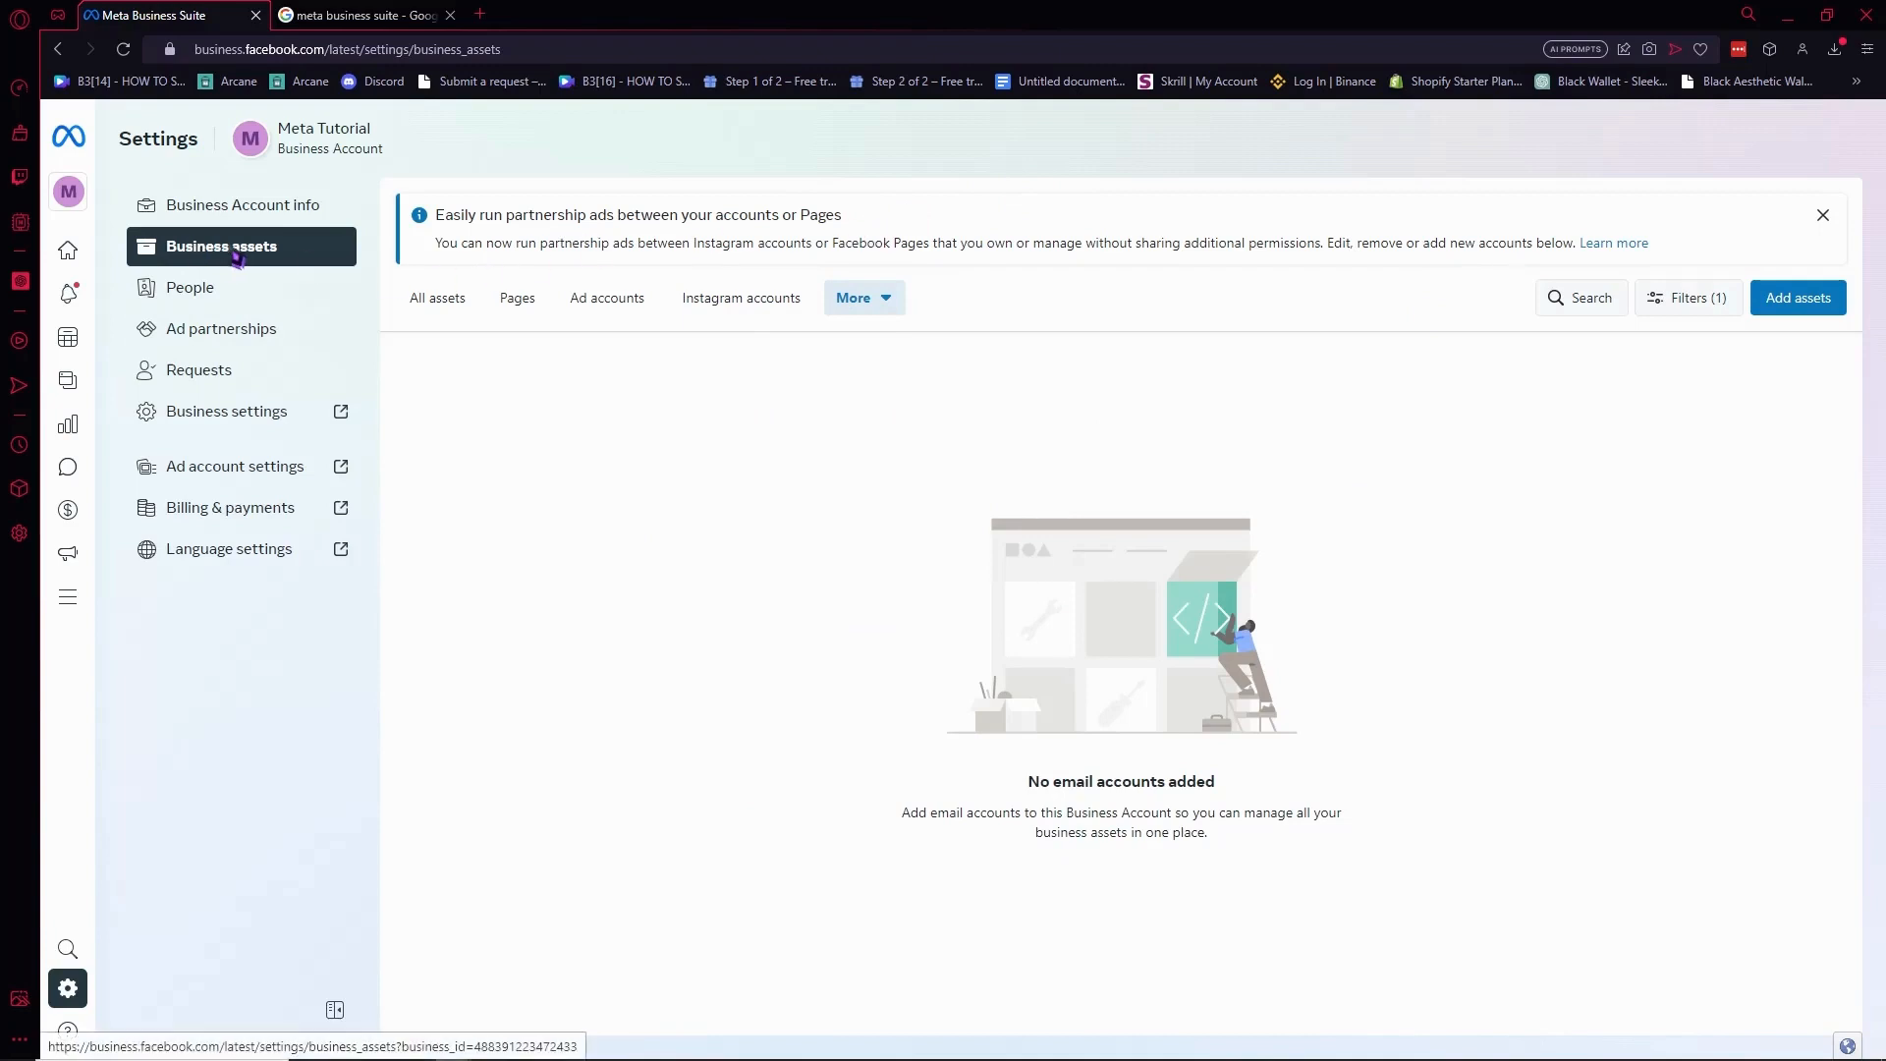
# Review the People list and the pending invitee's details, then go to Ad partnerships.
pyautogui.click(201, 292)
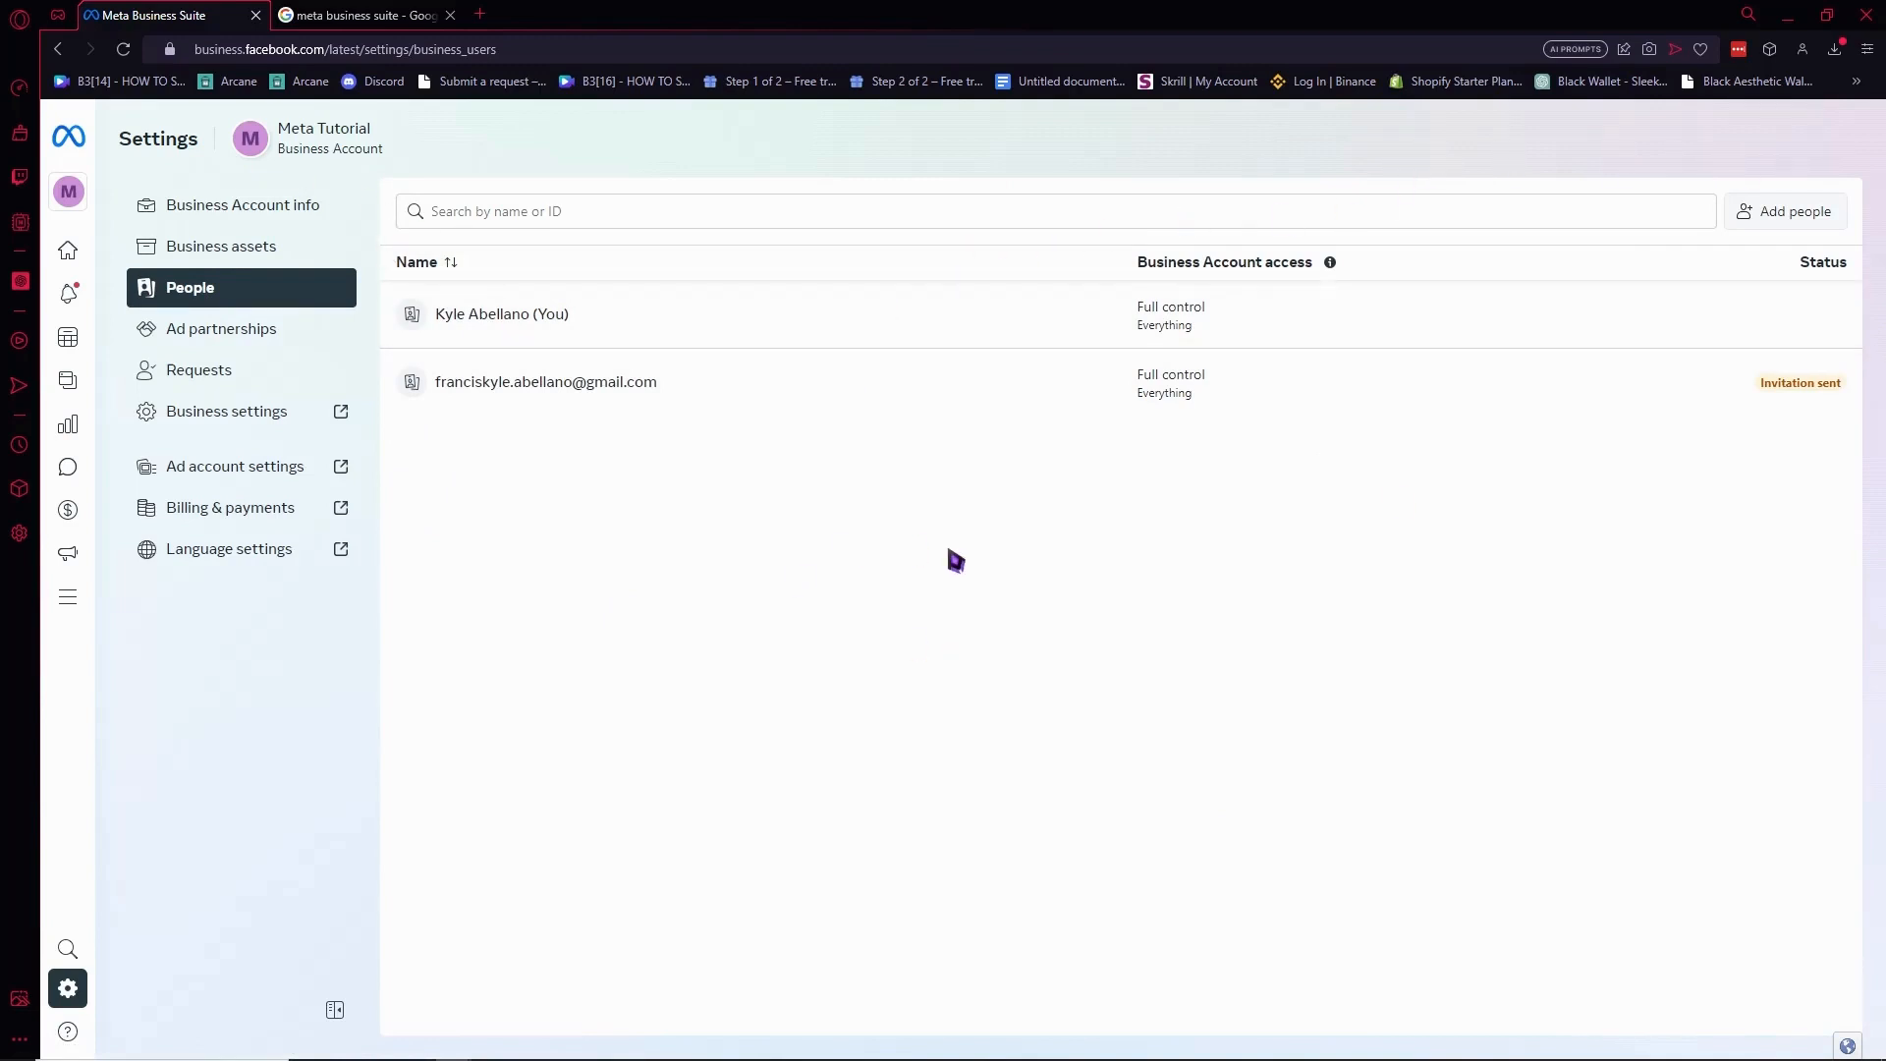
pyautogui.click(481, 221)
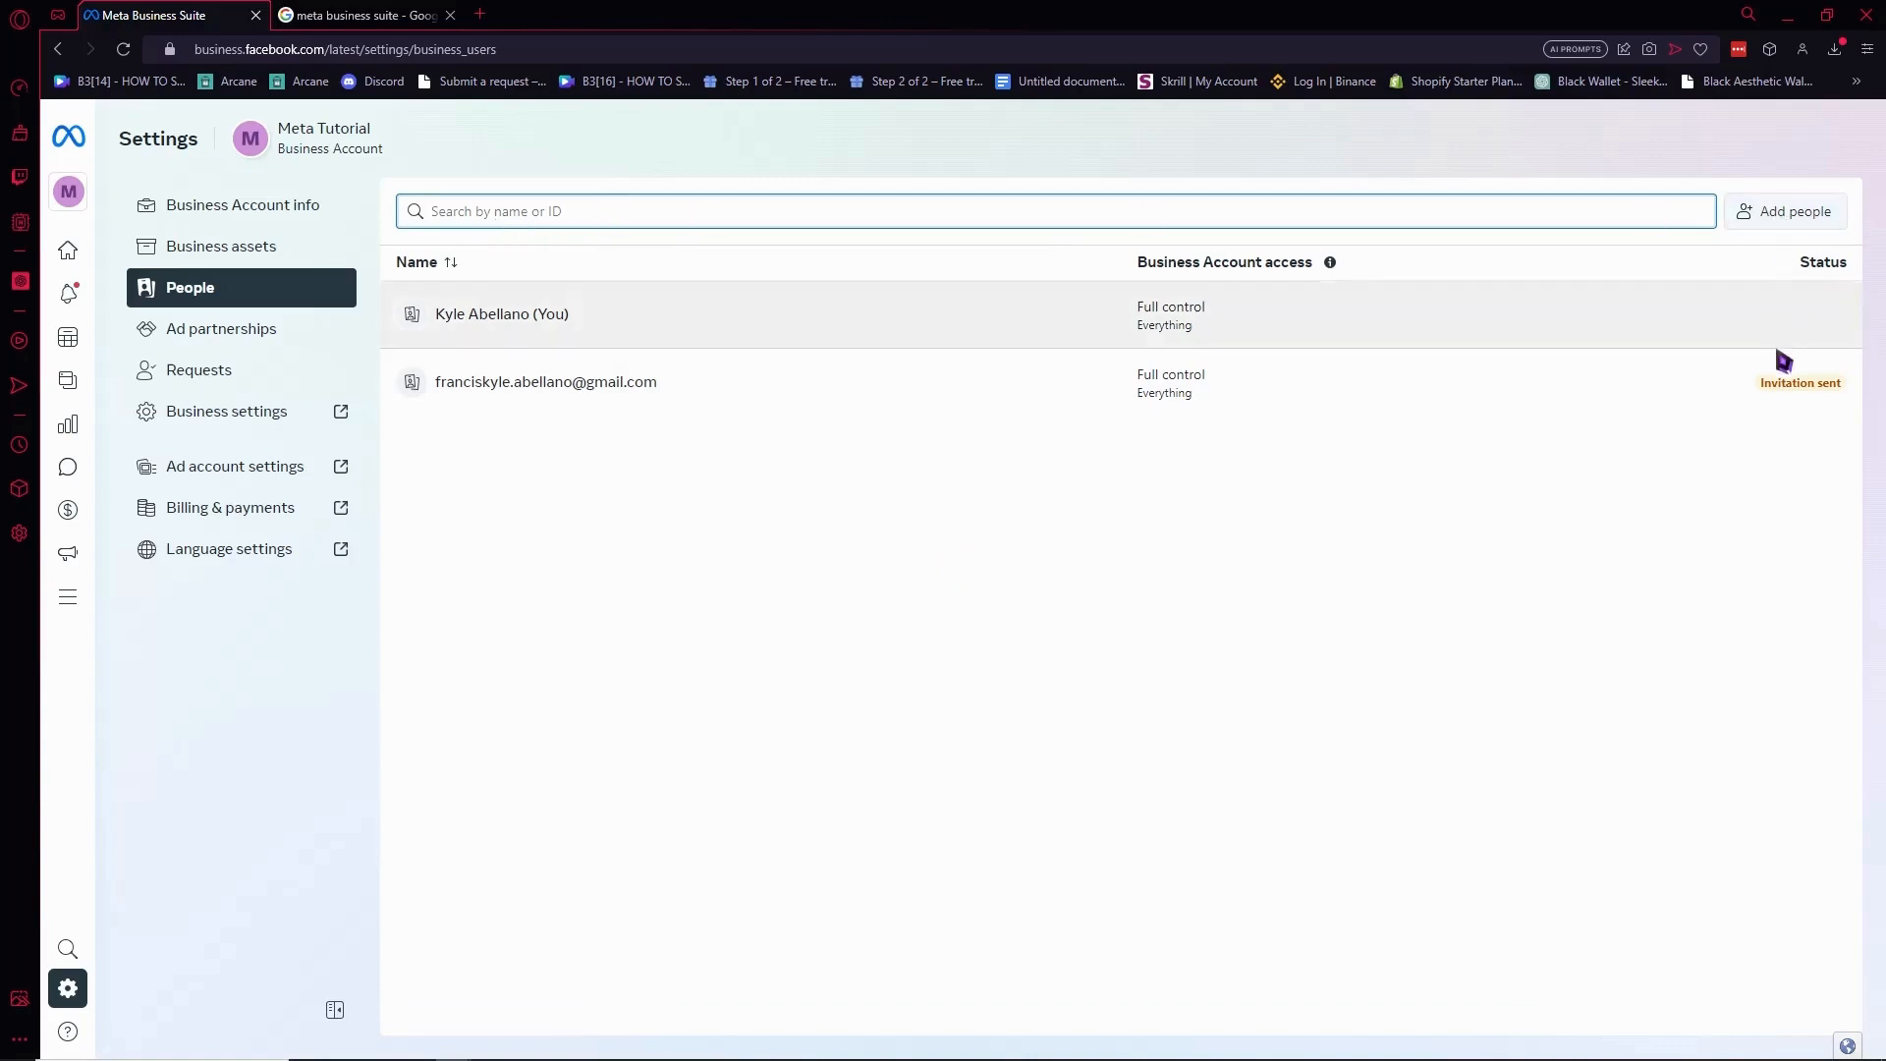
pyautogui.click(1345, 367)
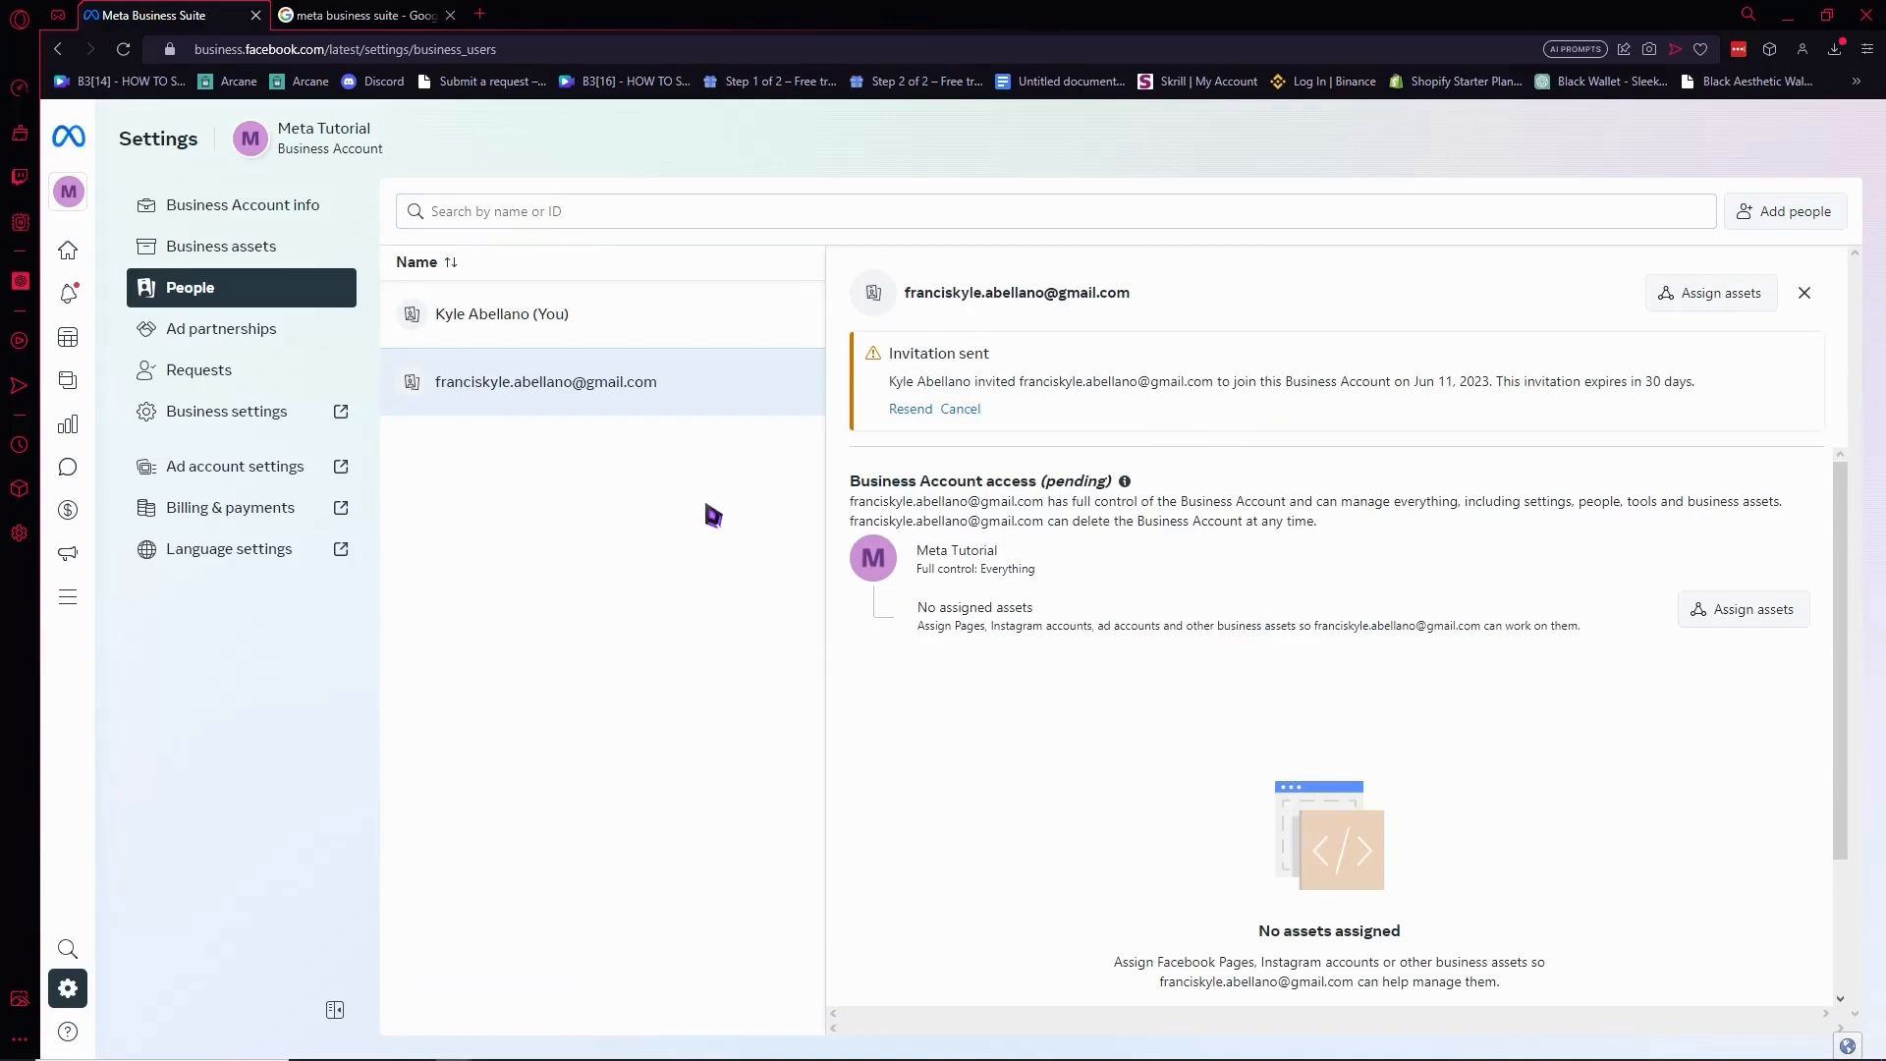
pyautogui.click(1805, 294)
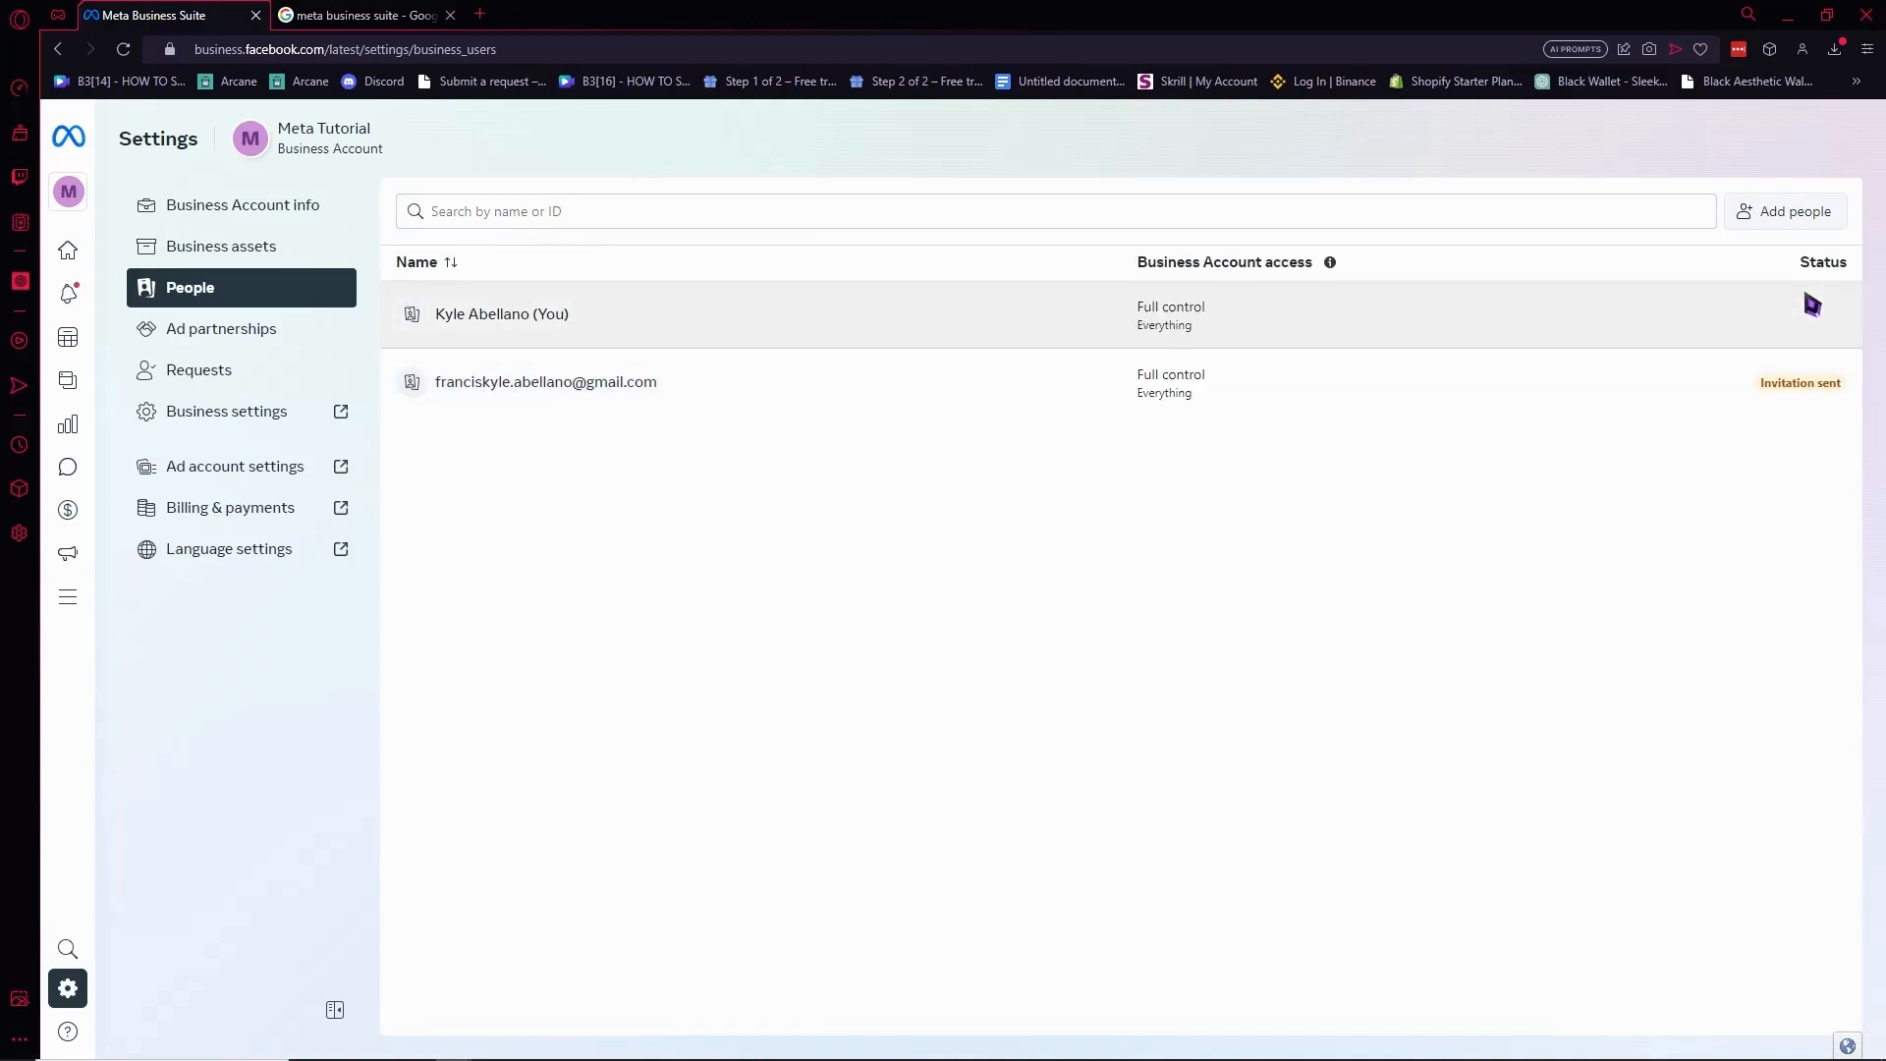
pyautogui.click(1532, 381)
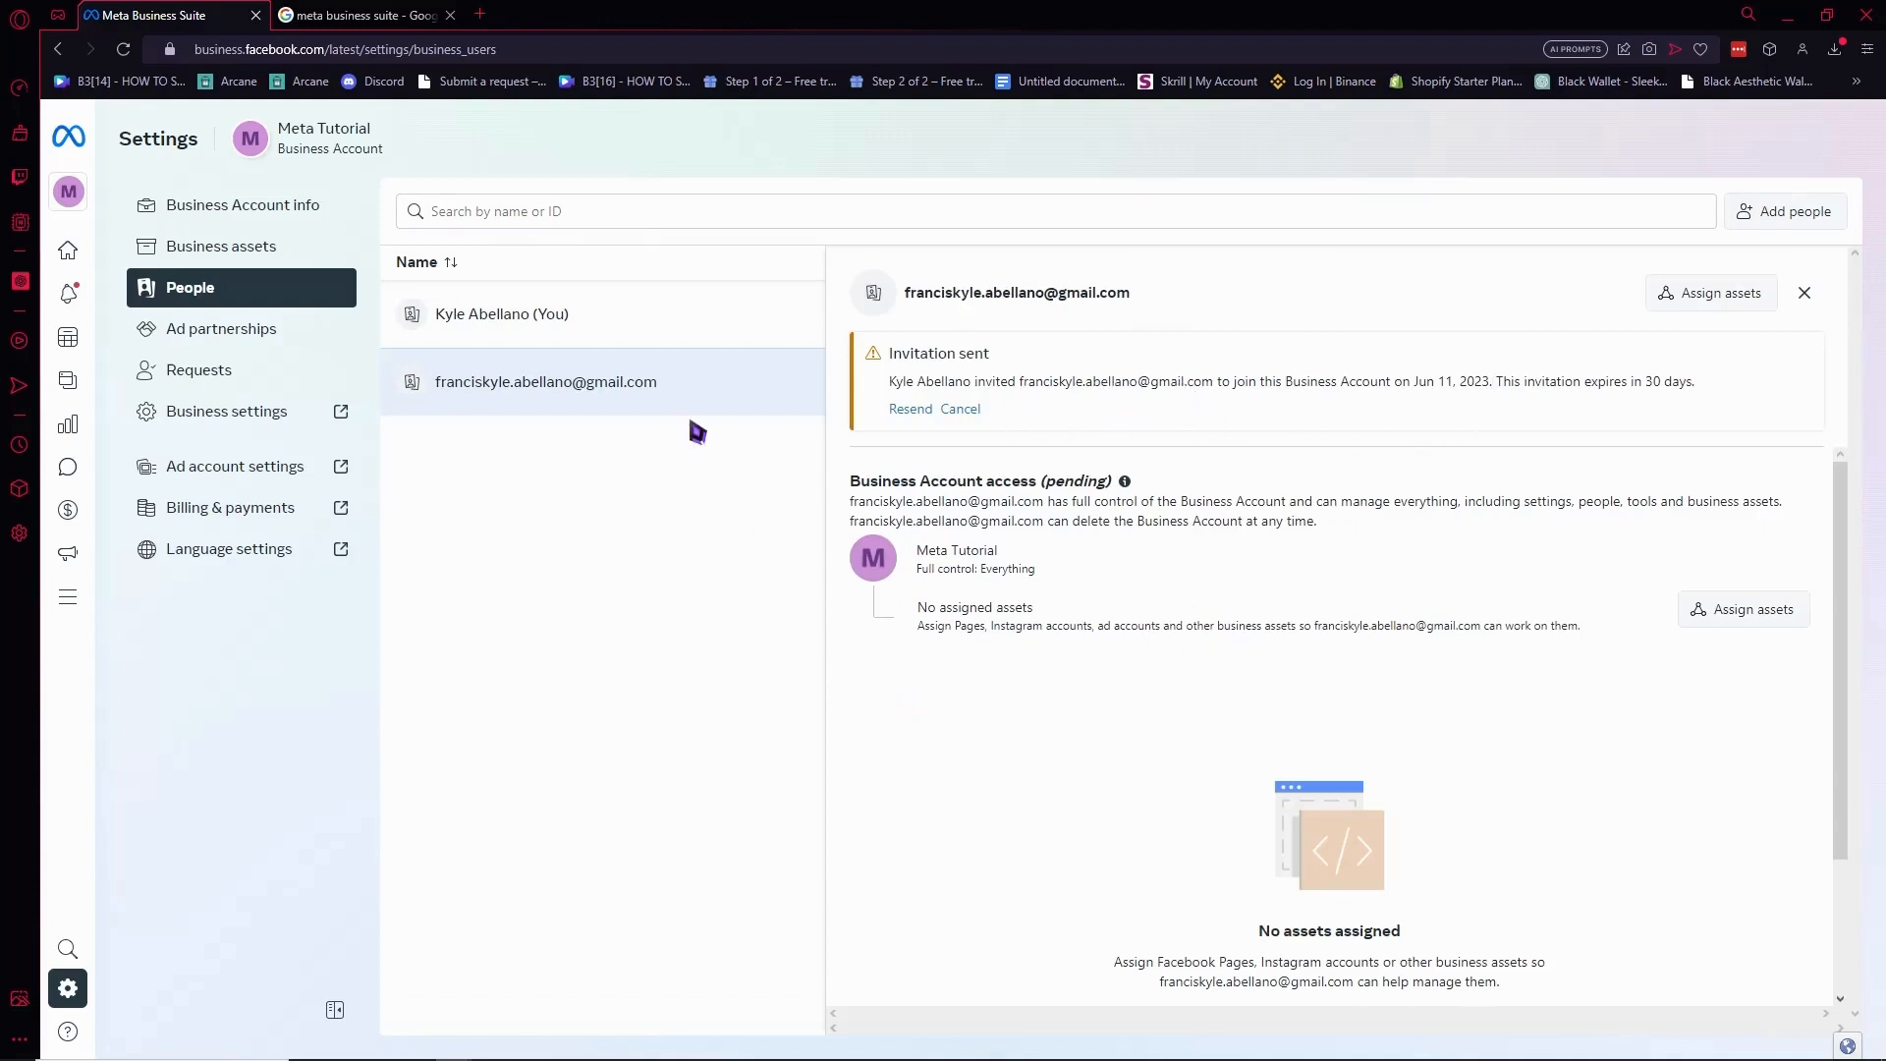
pyautogui.click(1805, 295)
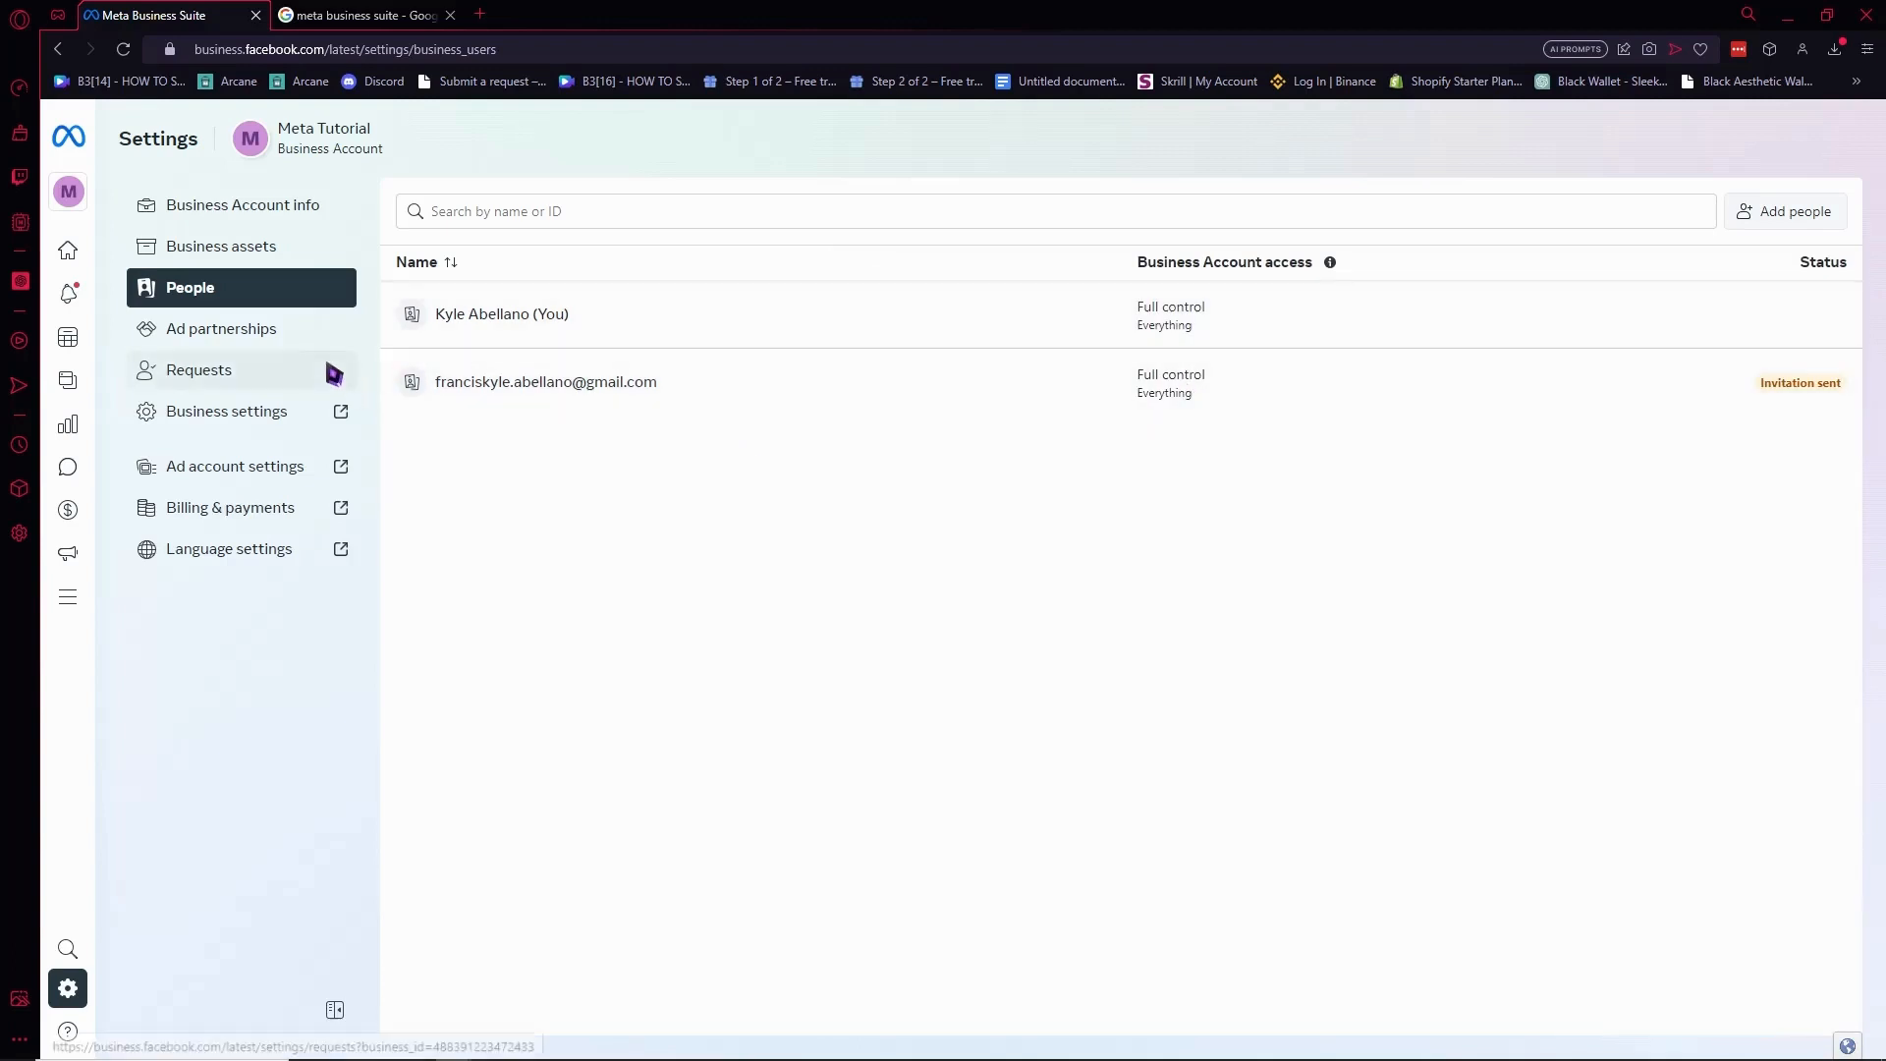
pyautogui.click(280, 337)
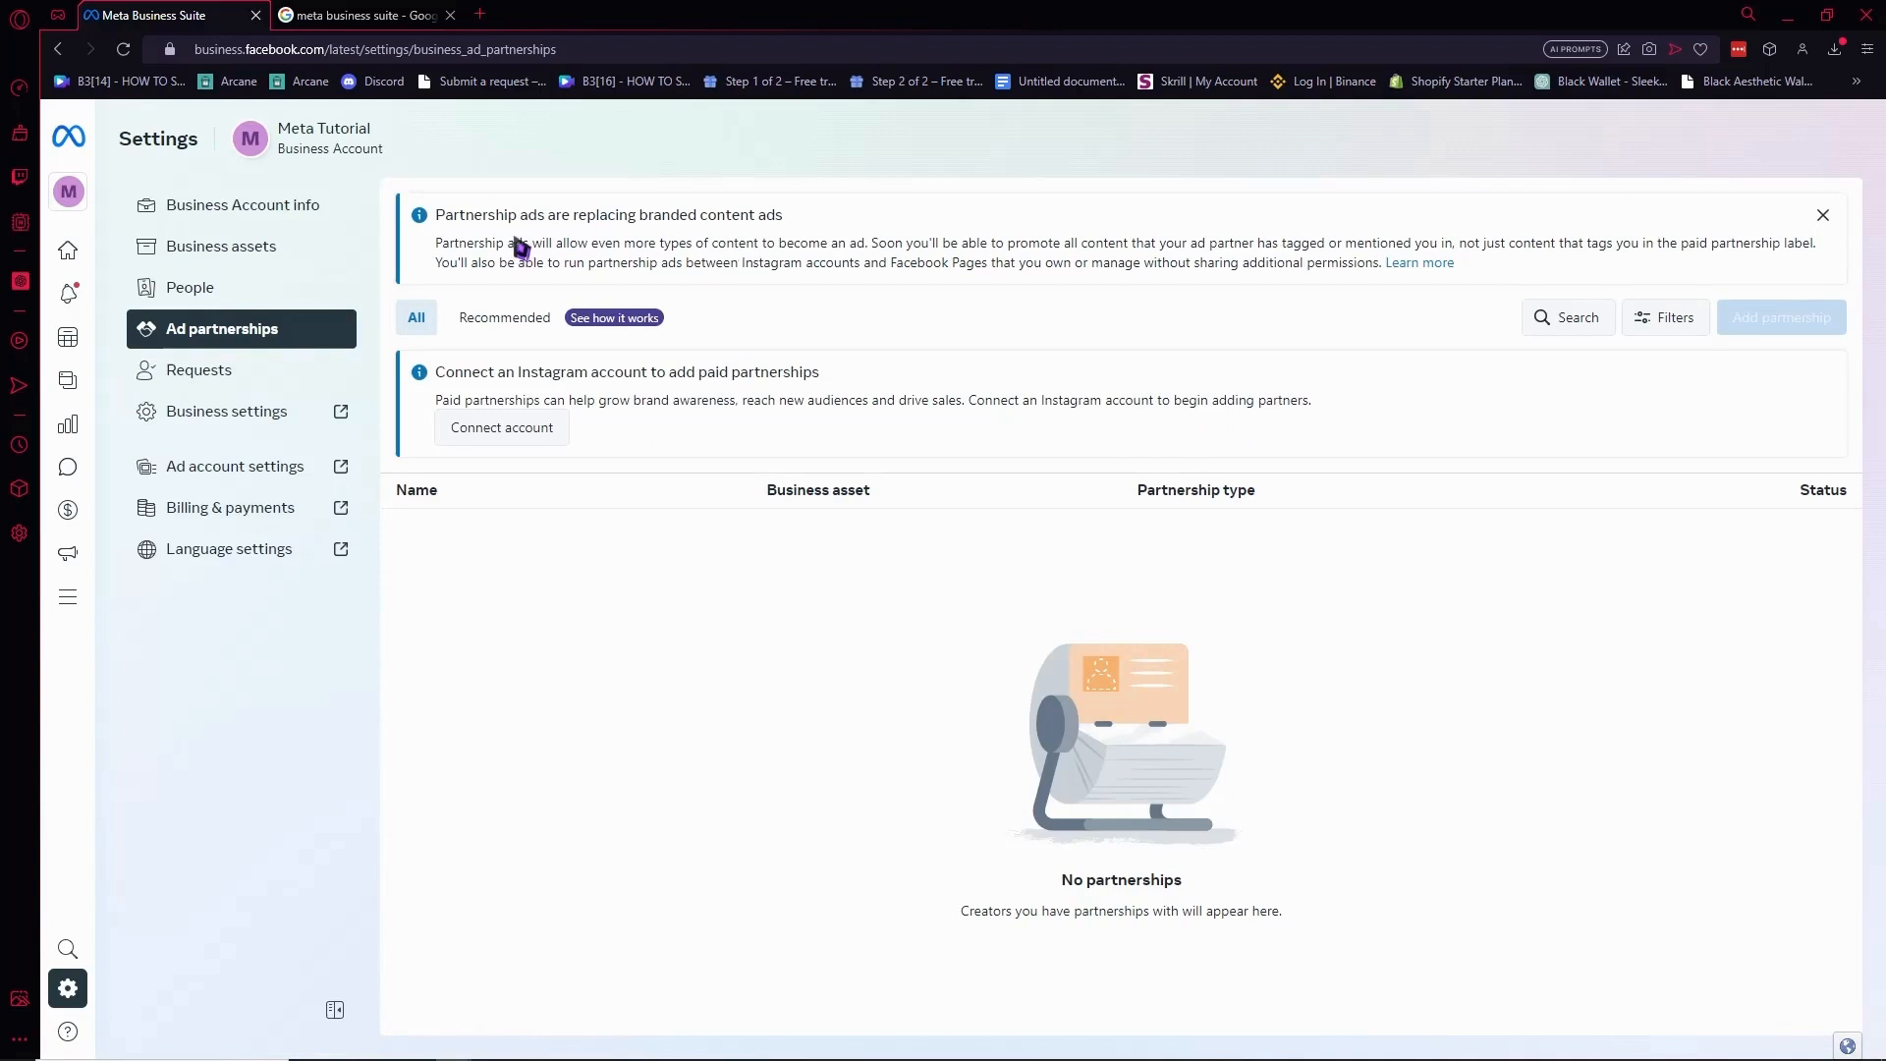
# Open the full Business settings in a new tab from the sidebar link.
pyautogui.moveTo(448, 243); pyautogui.dragTo(1473, 270)
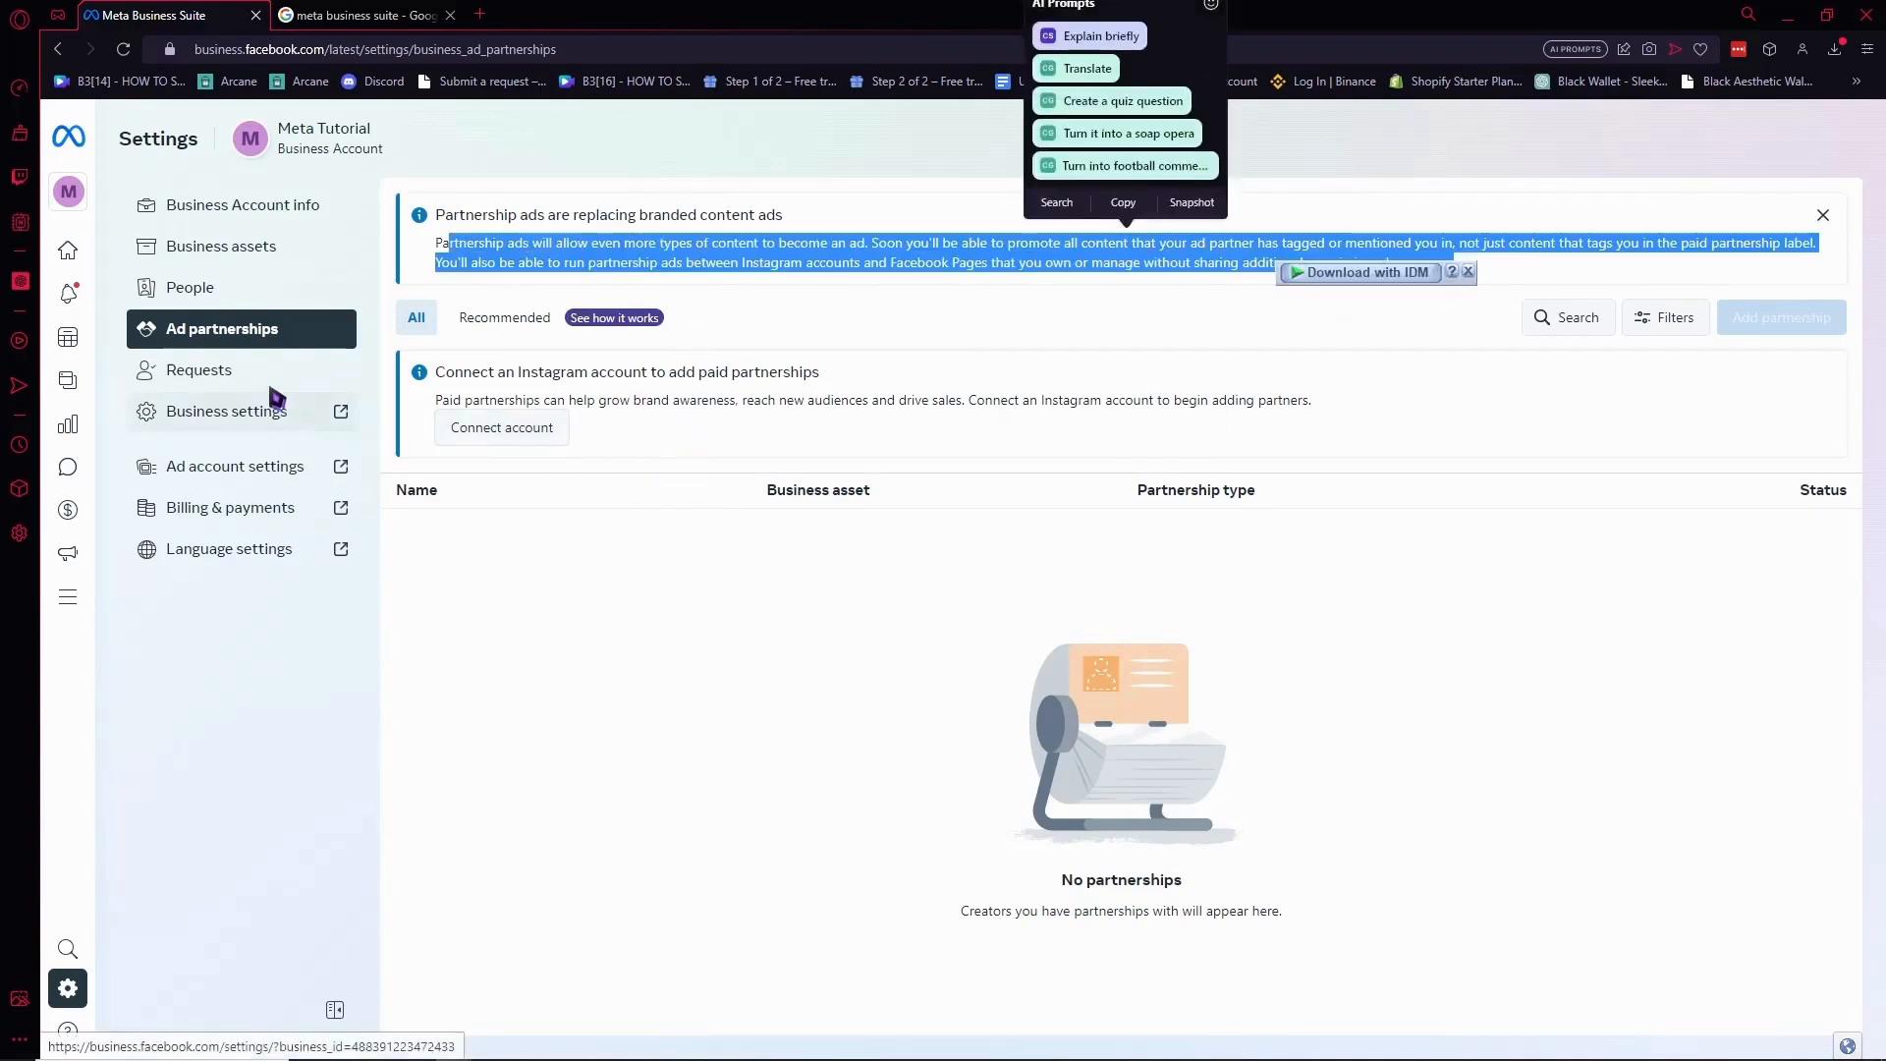
pyautogui.click(522, 559)
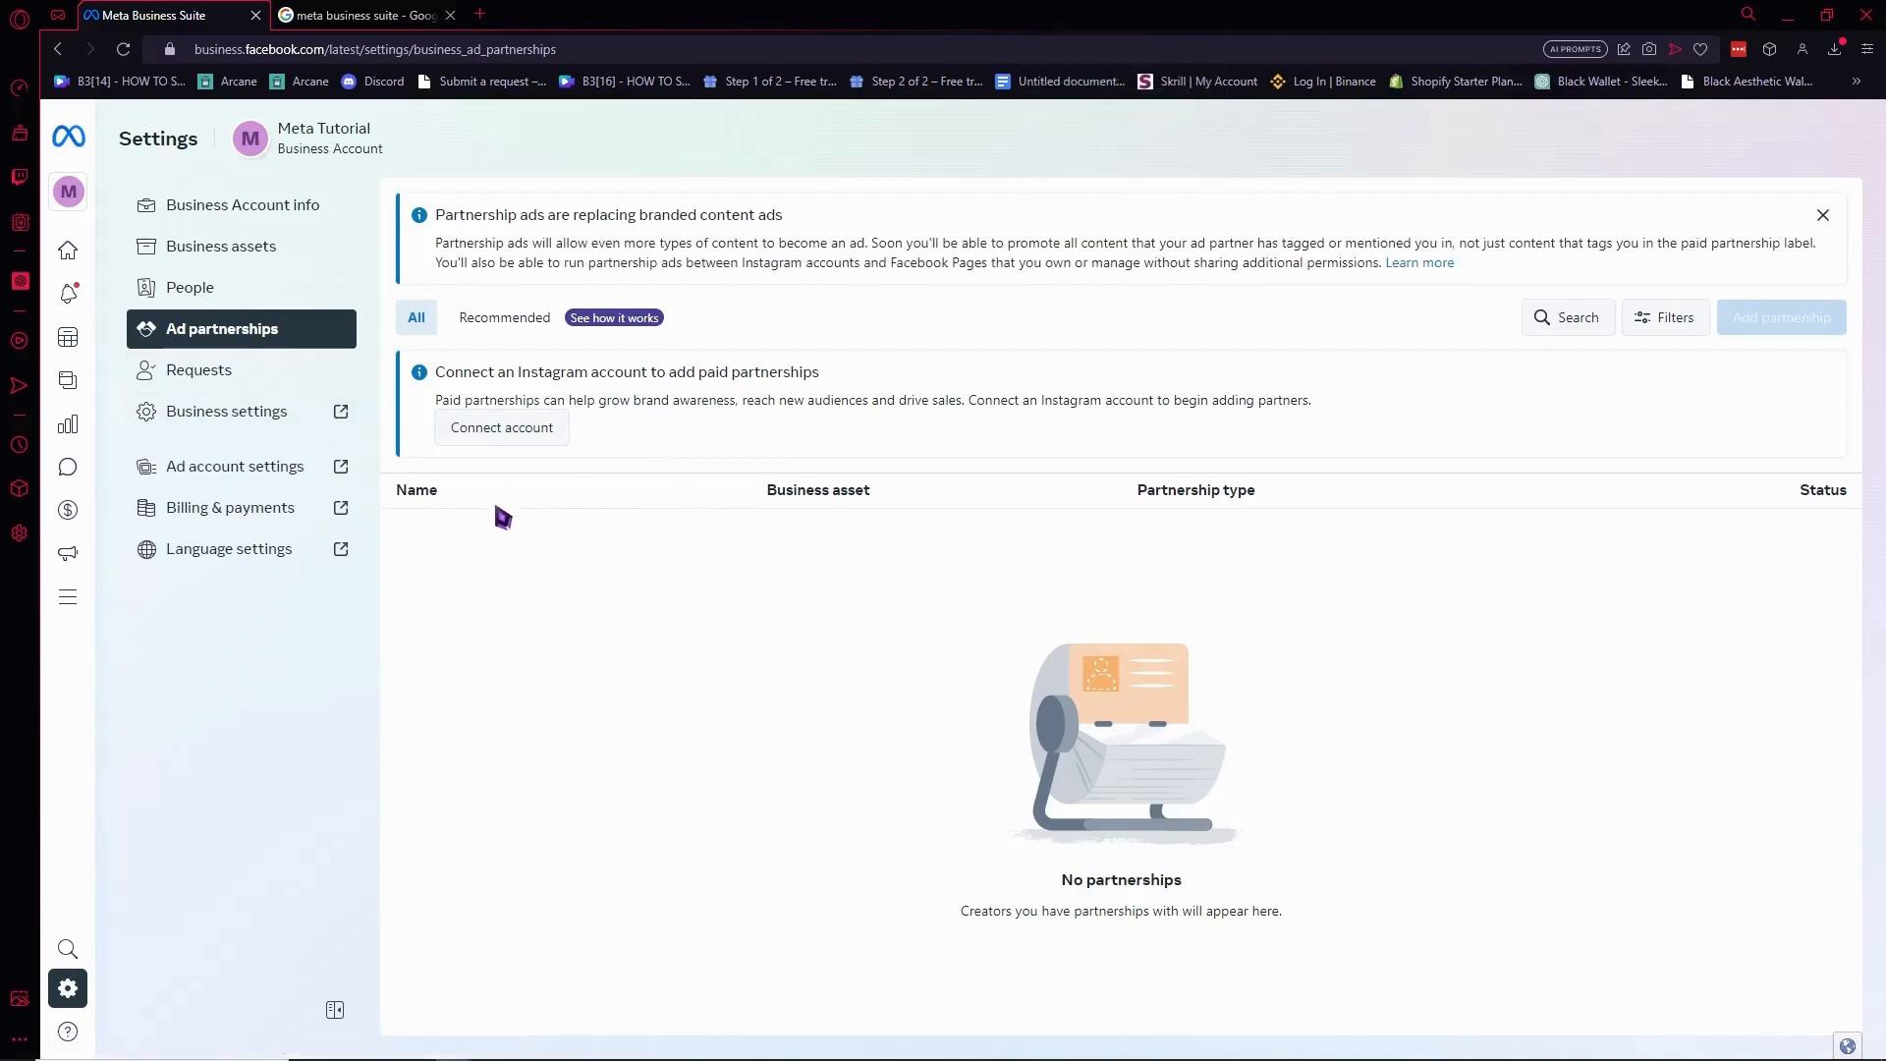
pyautogui.click(179, 424)
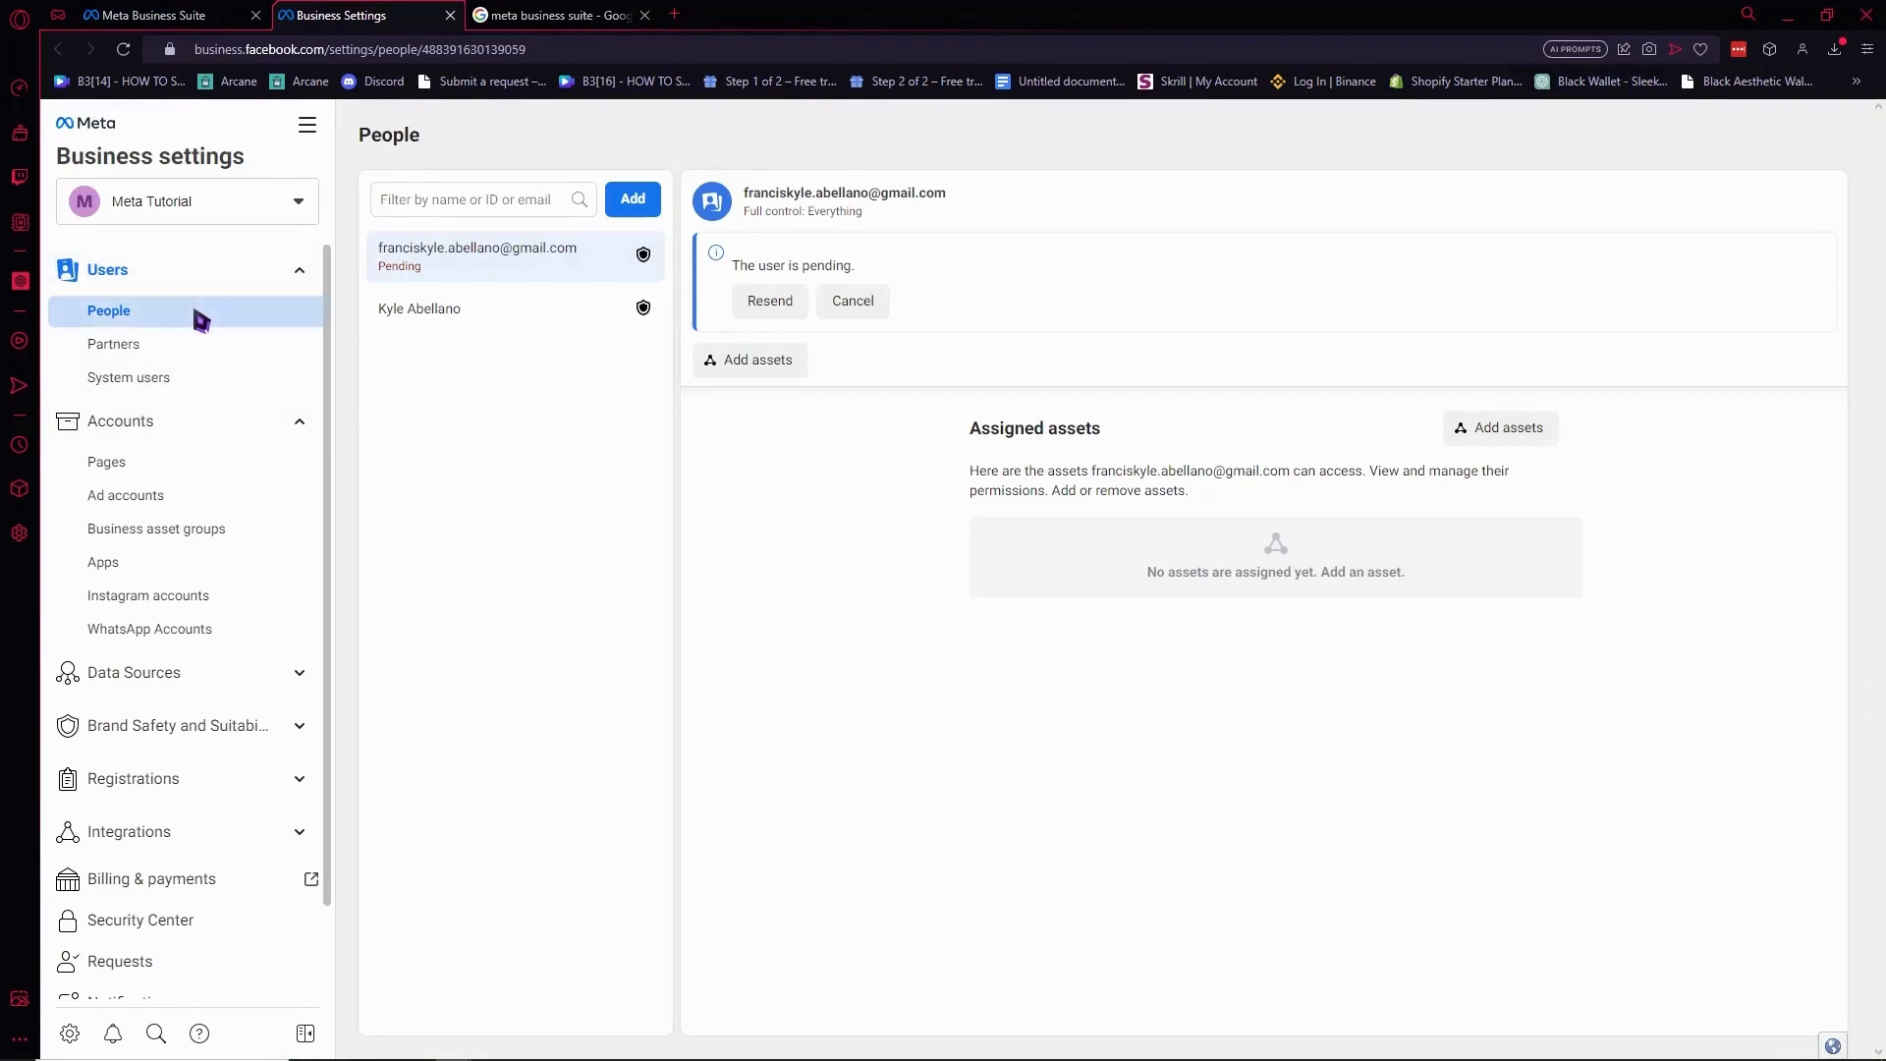
# Check the owner's and invitee's assets in Business settings, then collapse the Accounts group.
pyautogui.click(492, 202)
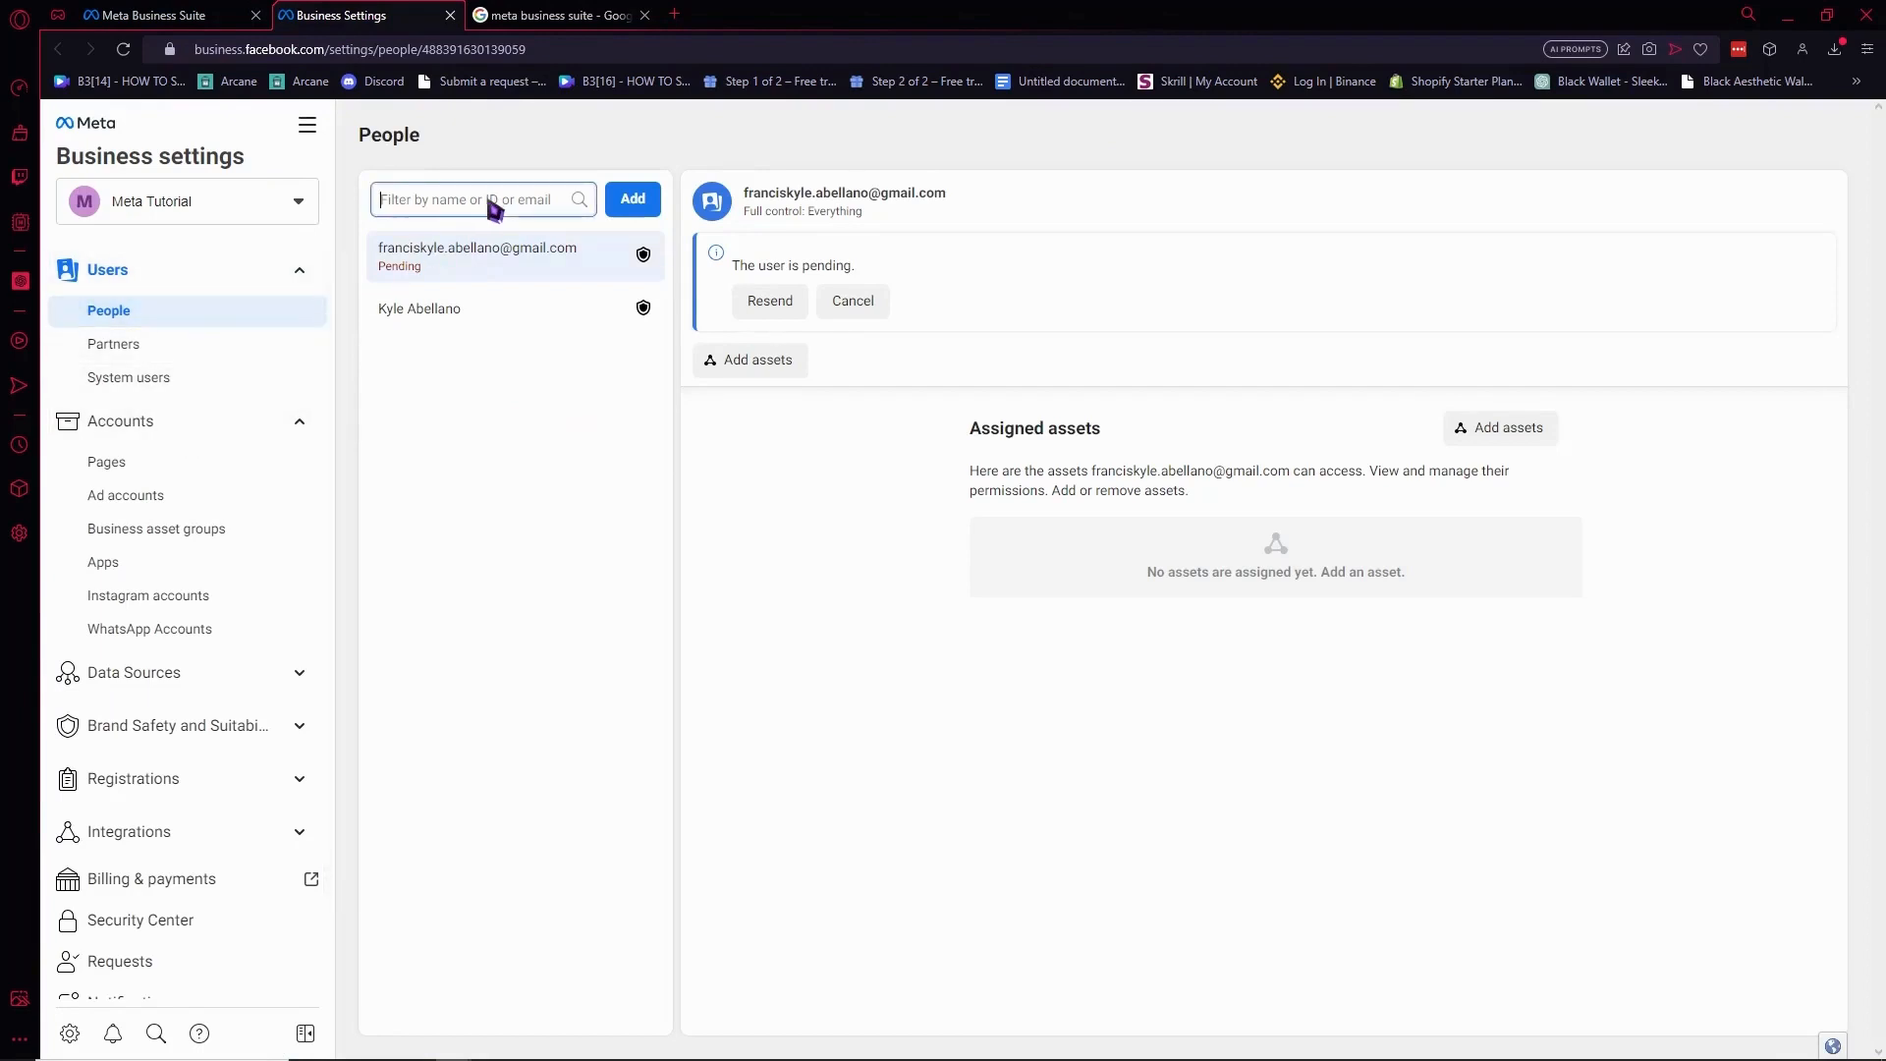
pyautogui.click(548, 312)
pyautogui.click(533, 266)
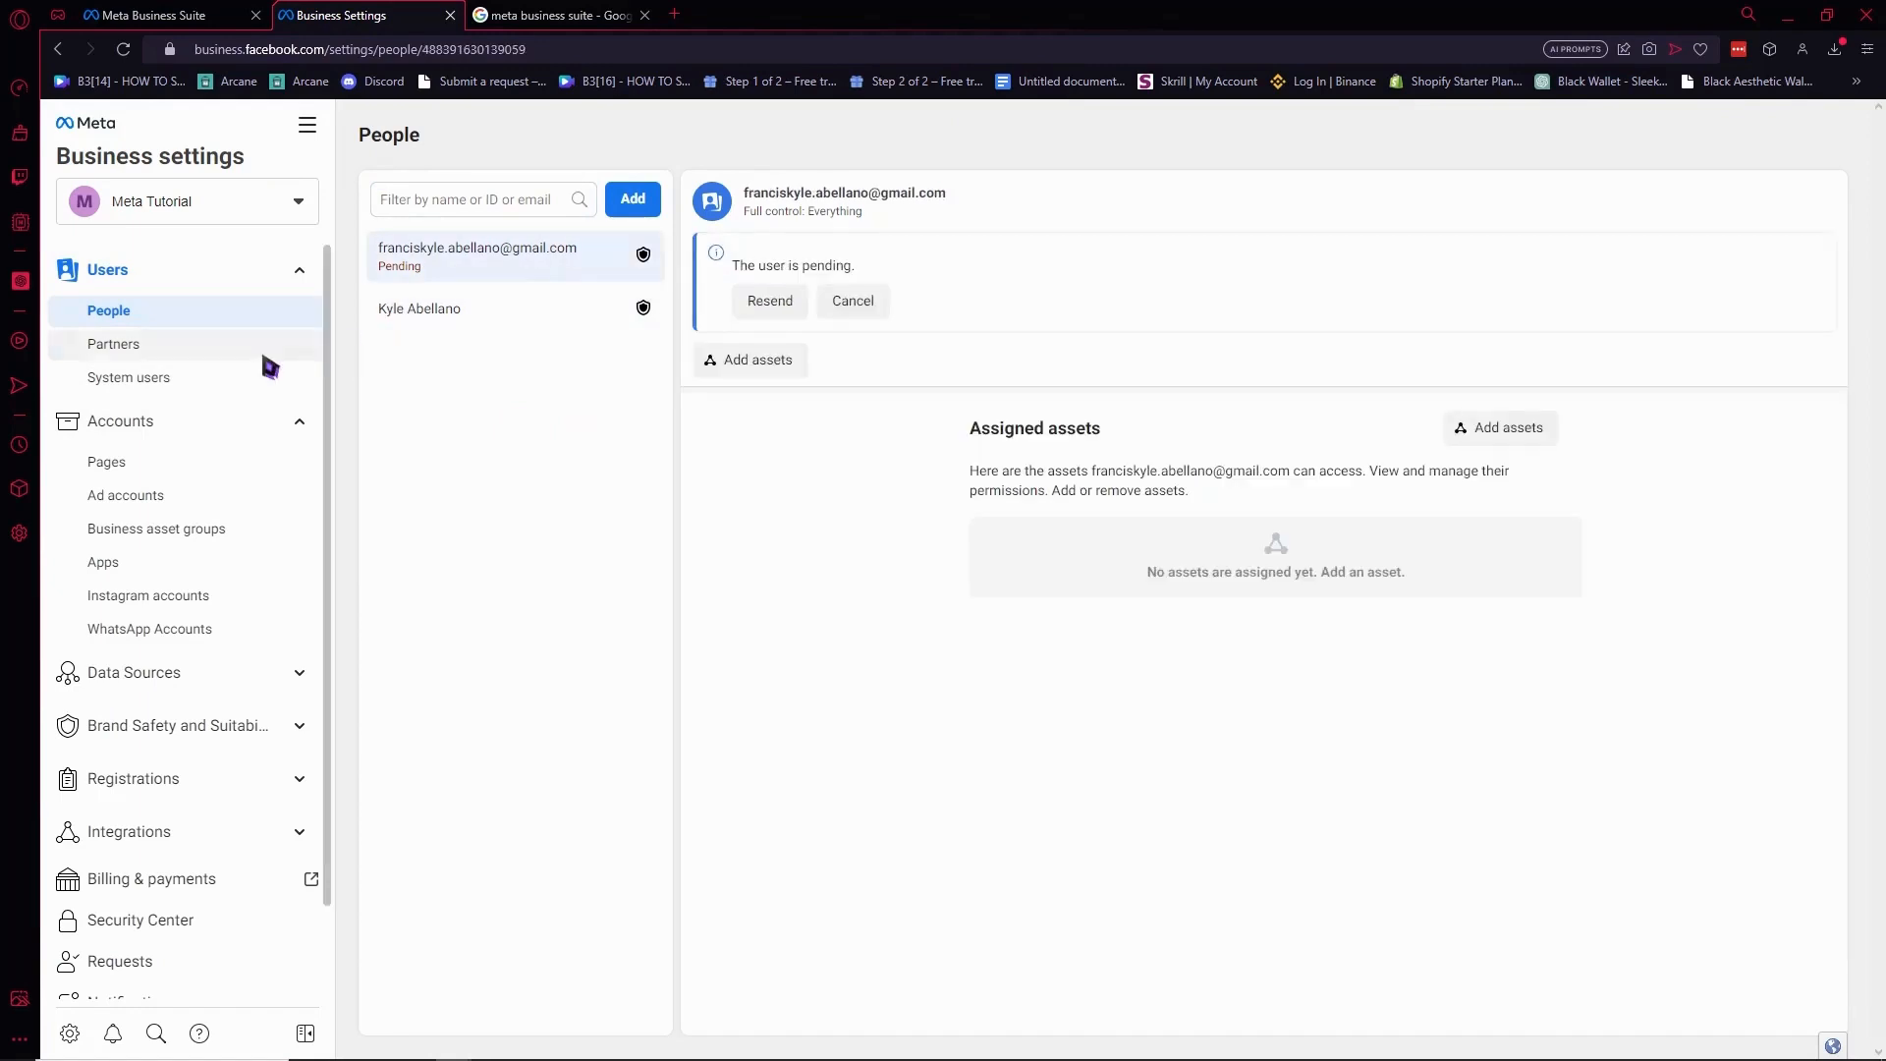
pyautogui.scroll(-2, 190, 606)
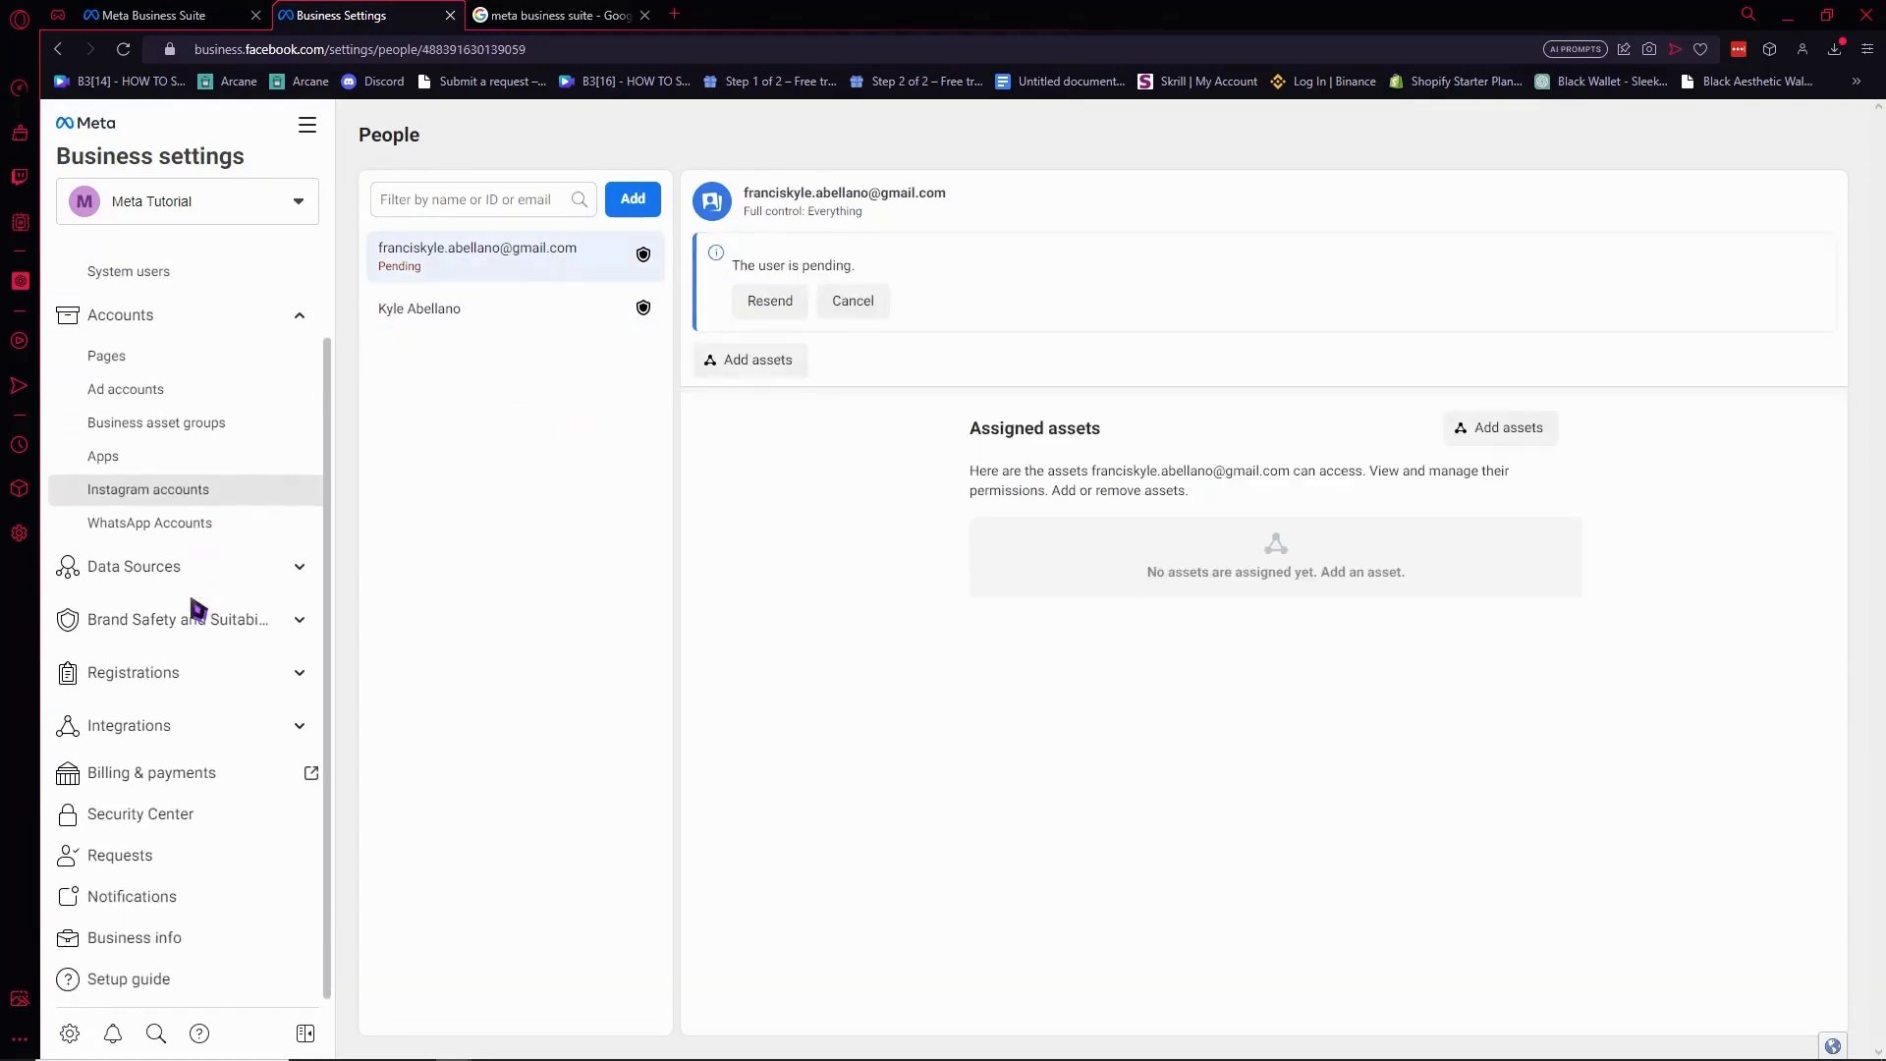
pyautogui.click(163, 332)
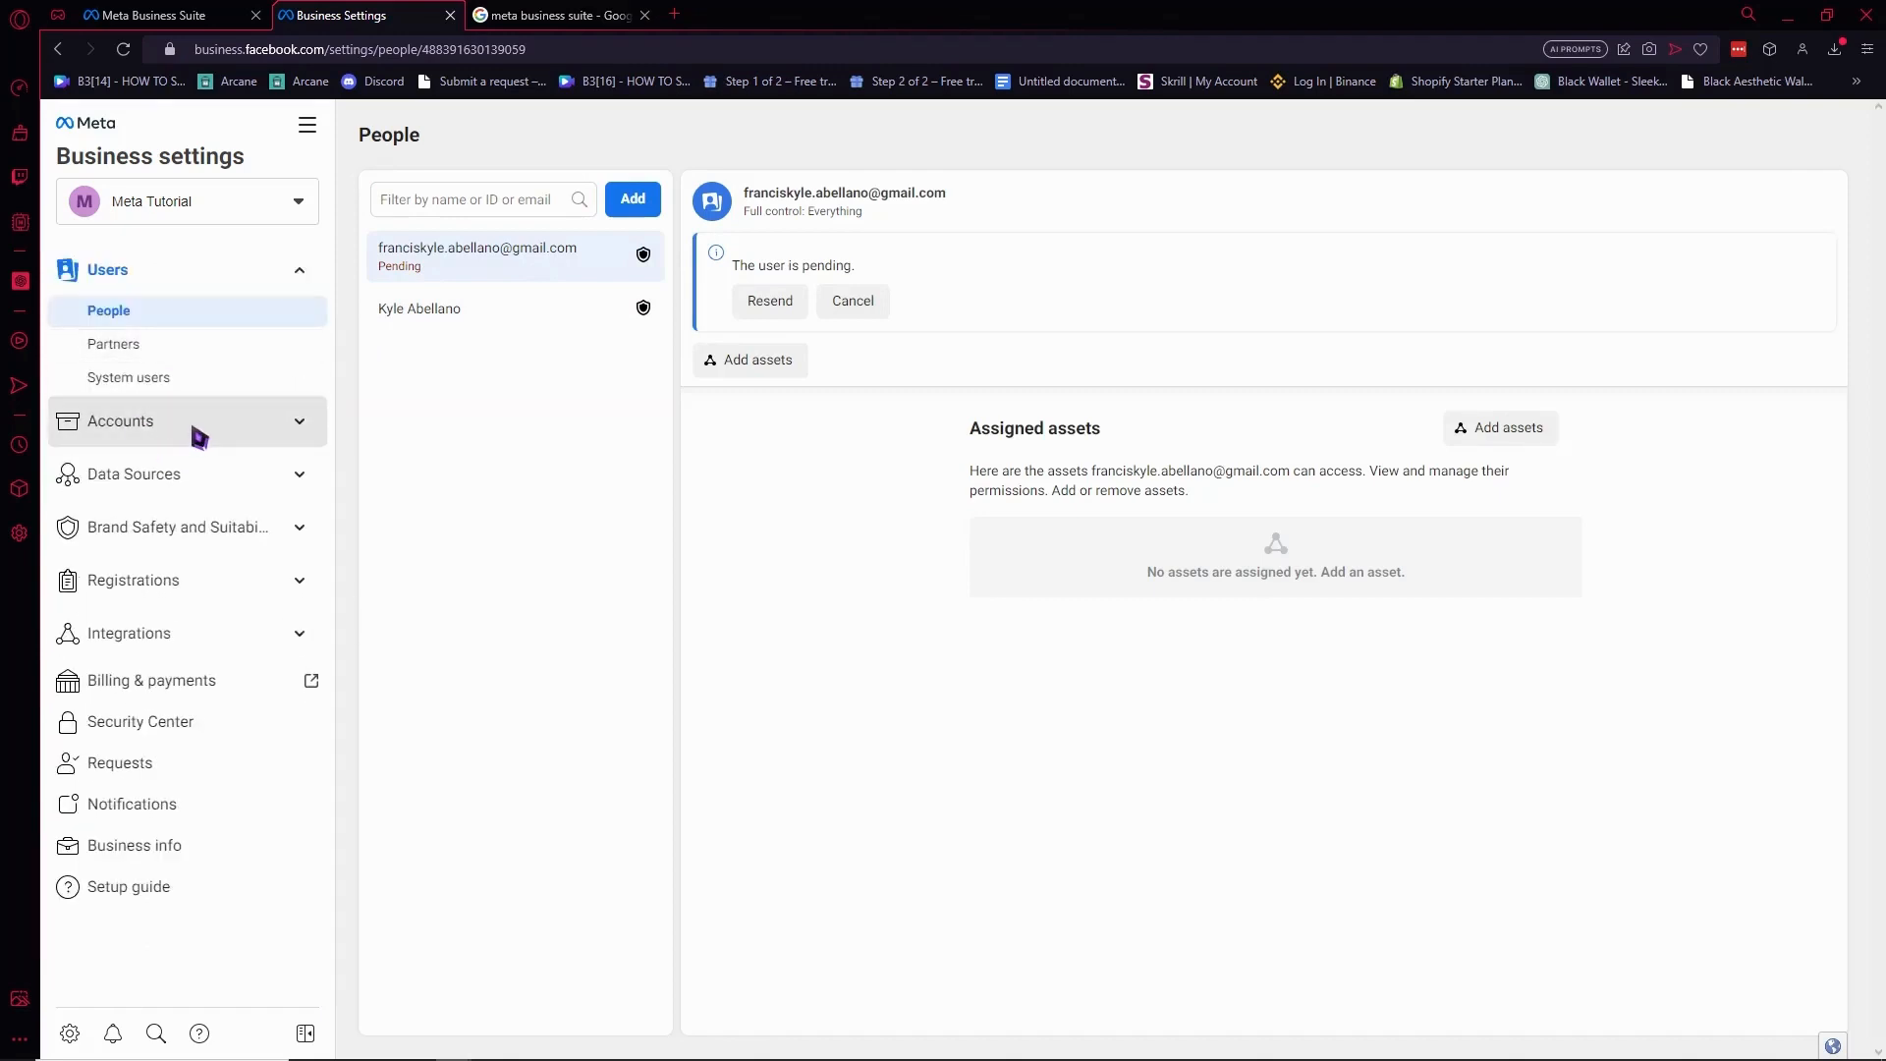
# Return to the Meta Business Suite tab showing the Ad partnerships page.
pyautogui.click(188, 14)
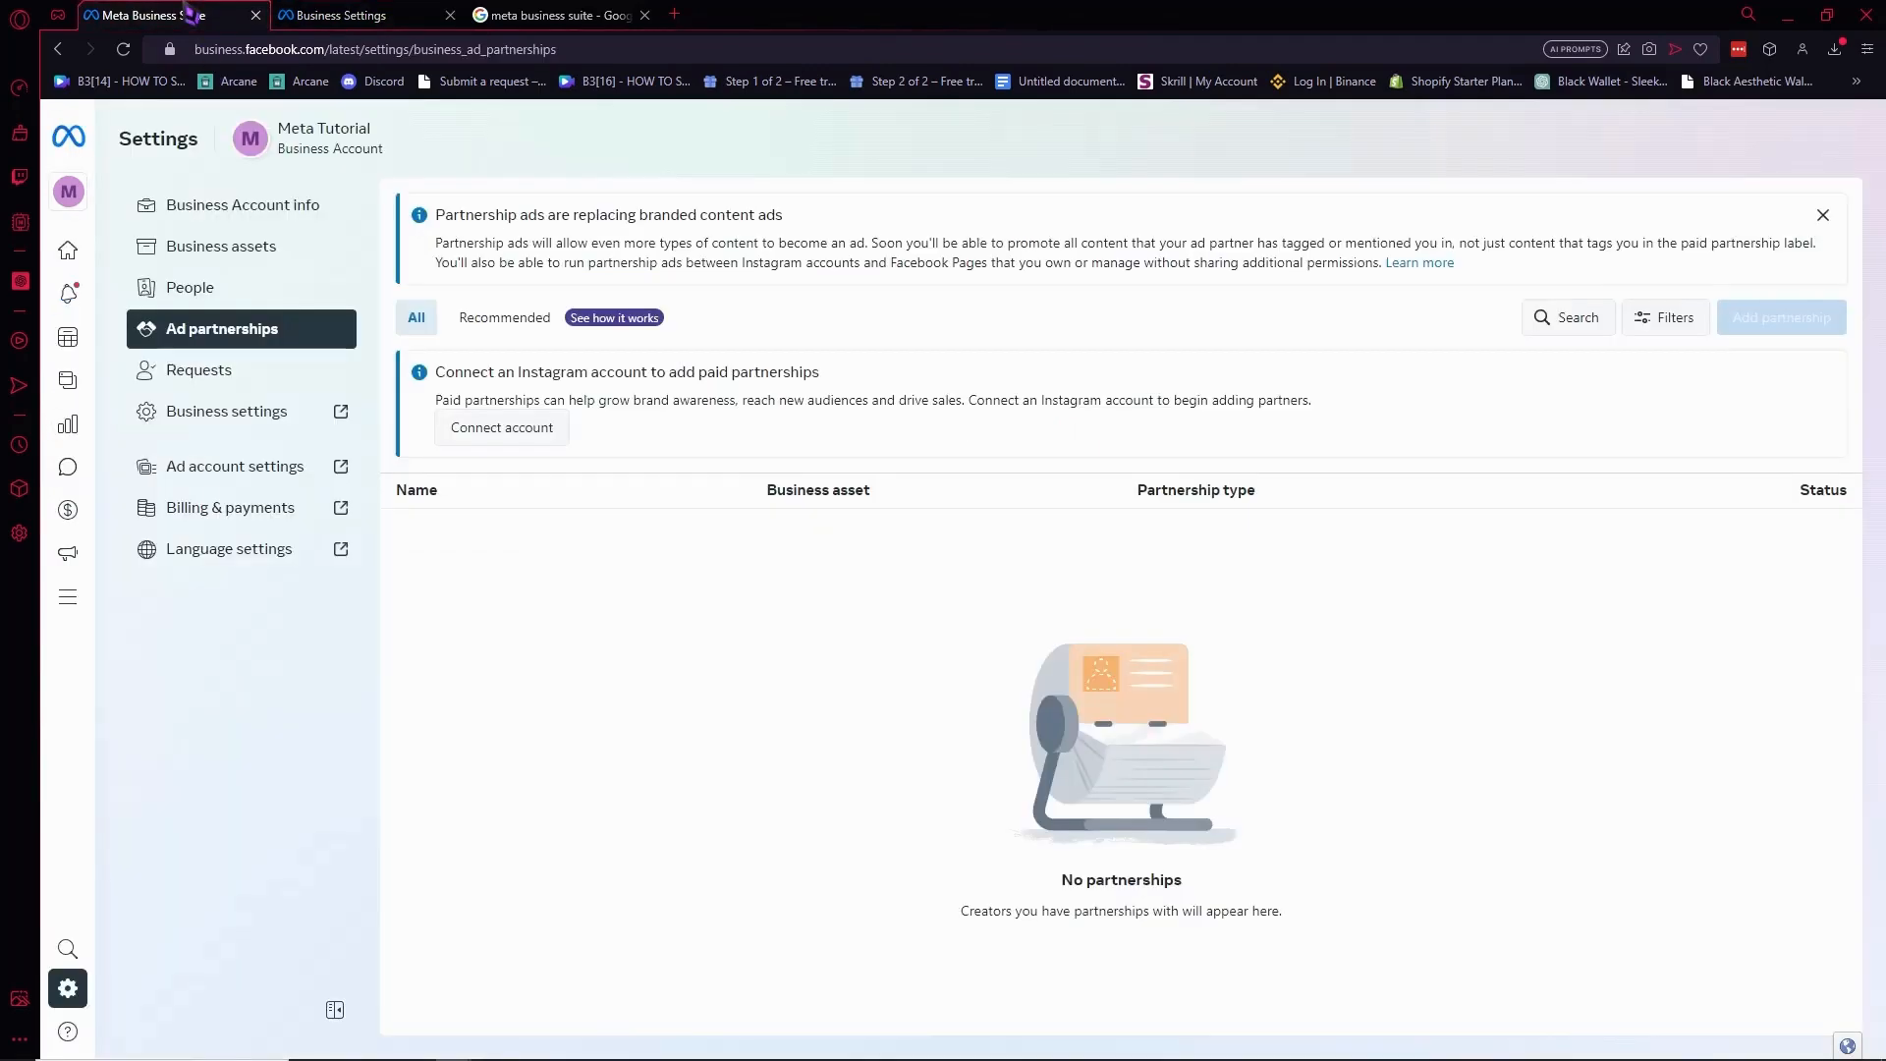
pyautogui.click(330, 14)
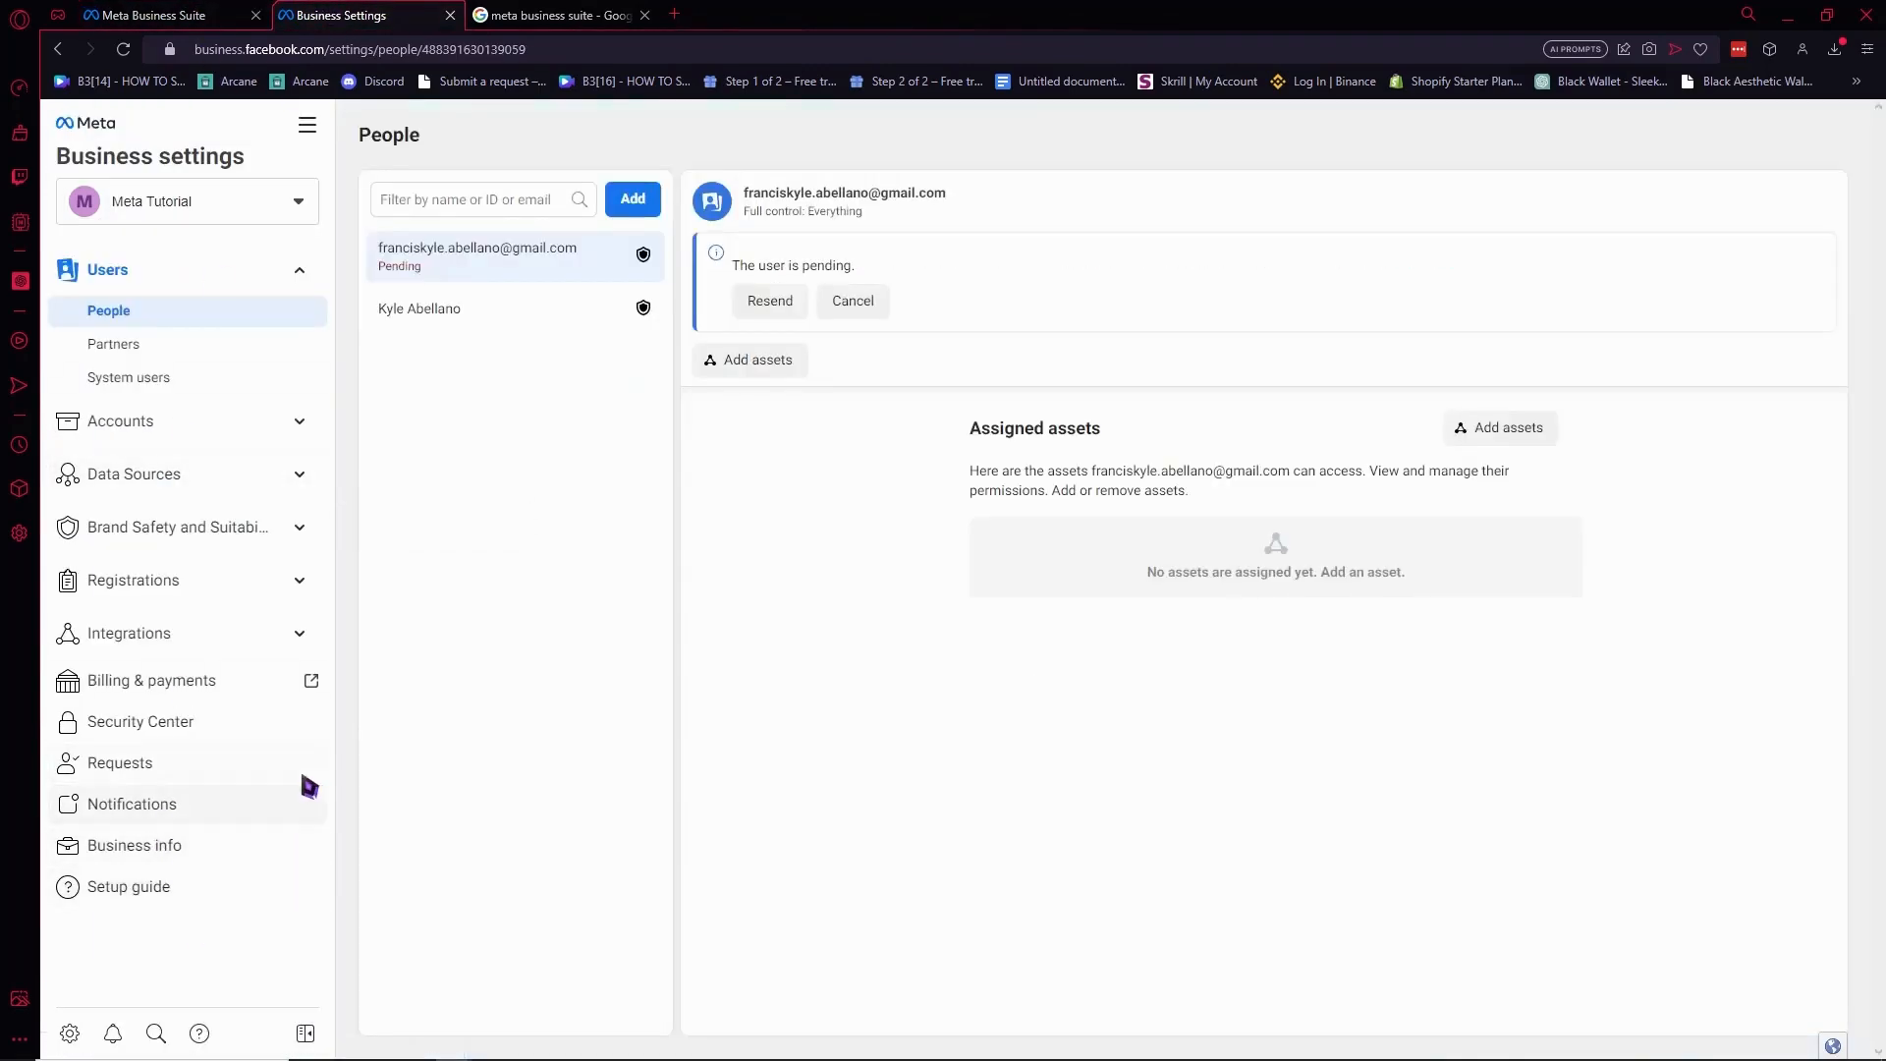
pyautogui.click(211, 14)
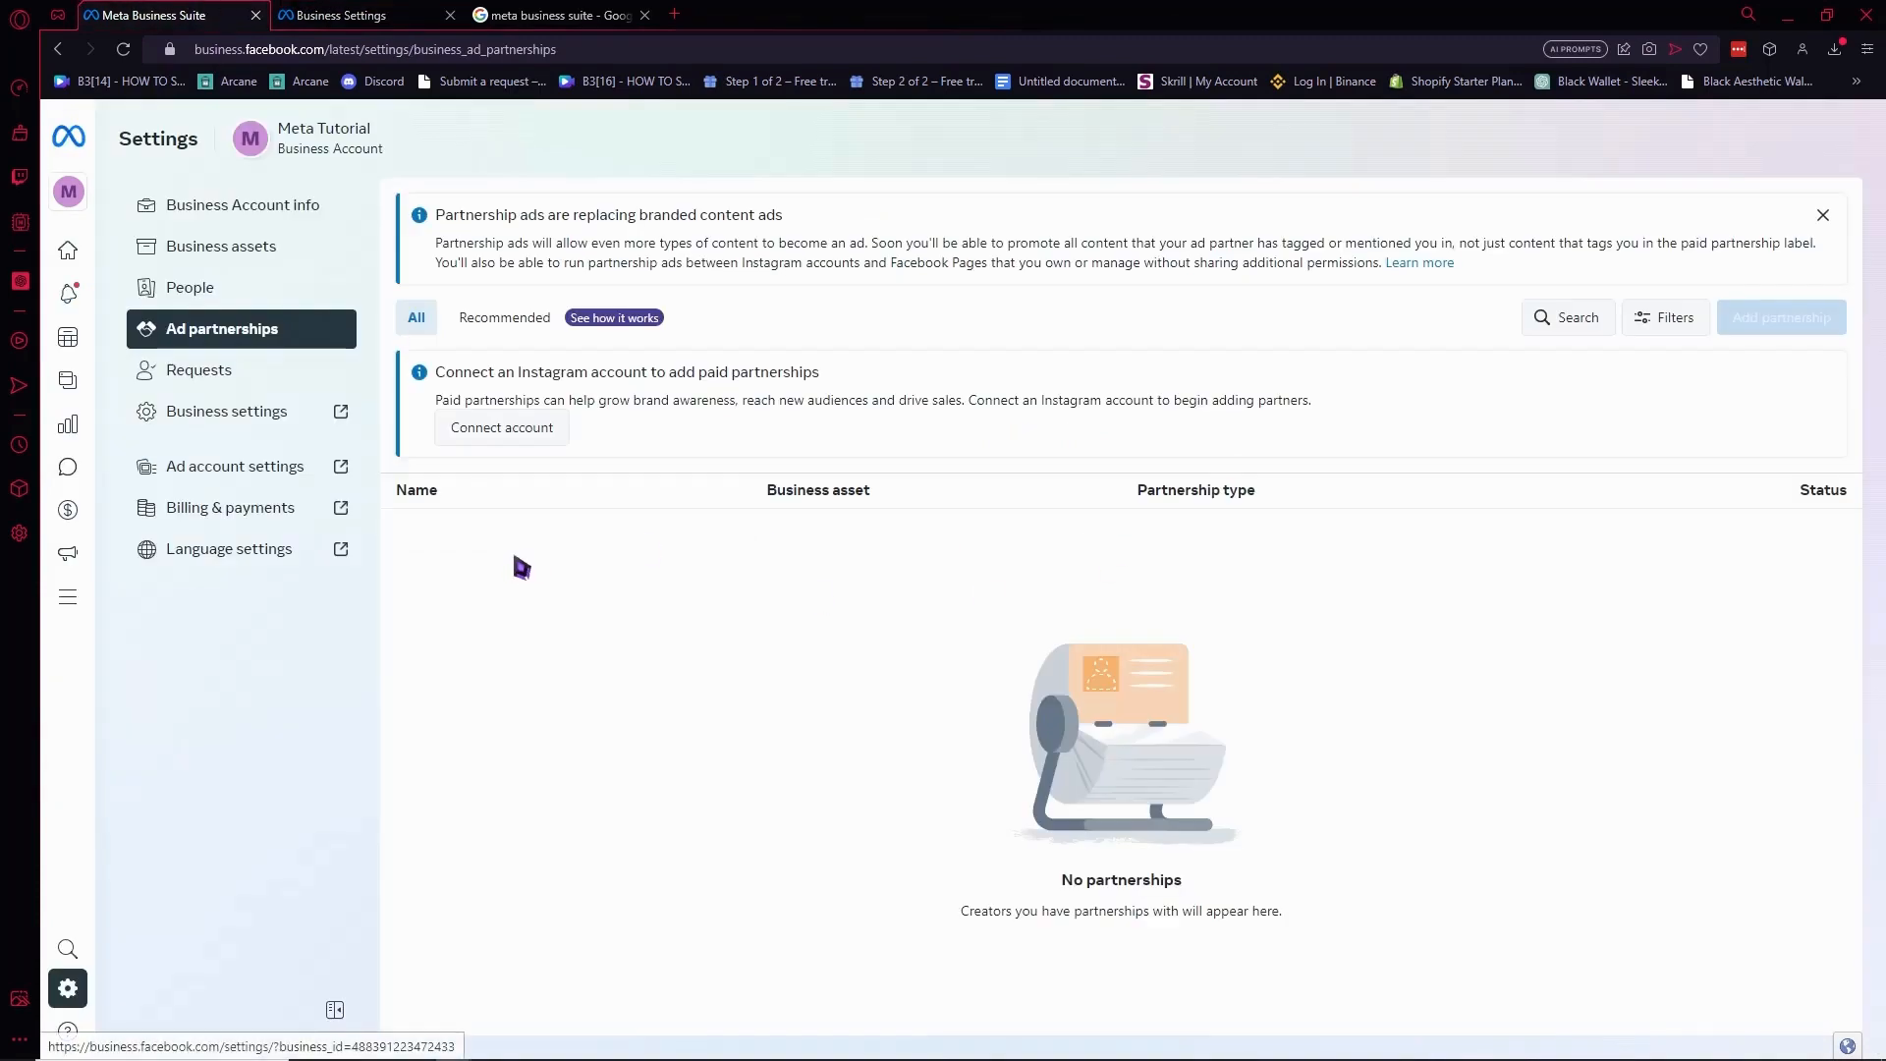
pyautogui.moveTo(105, 150)
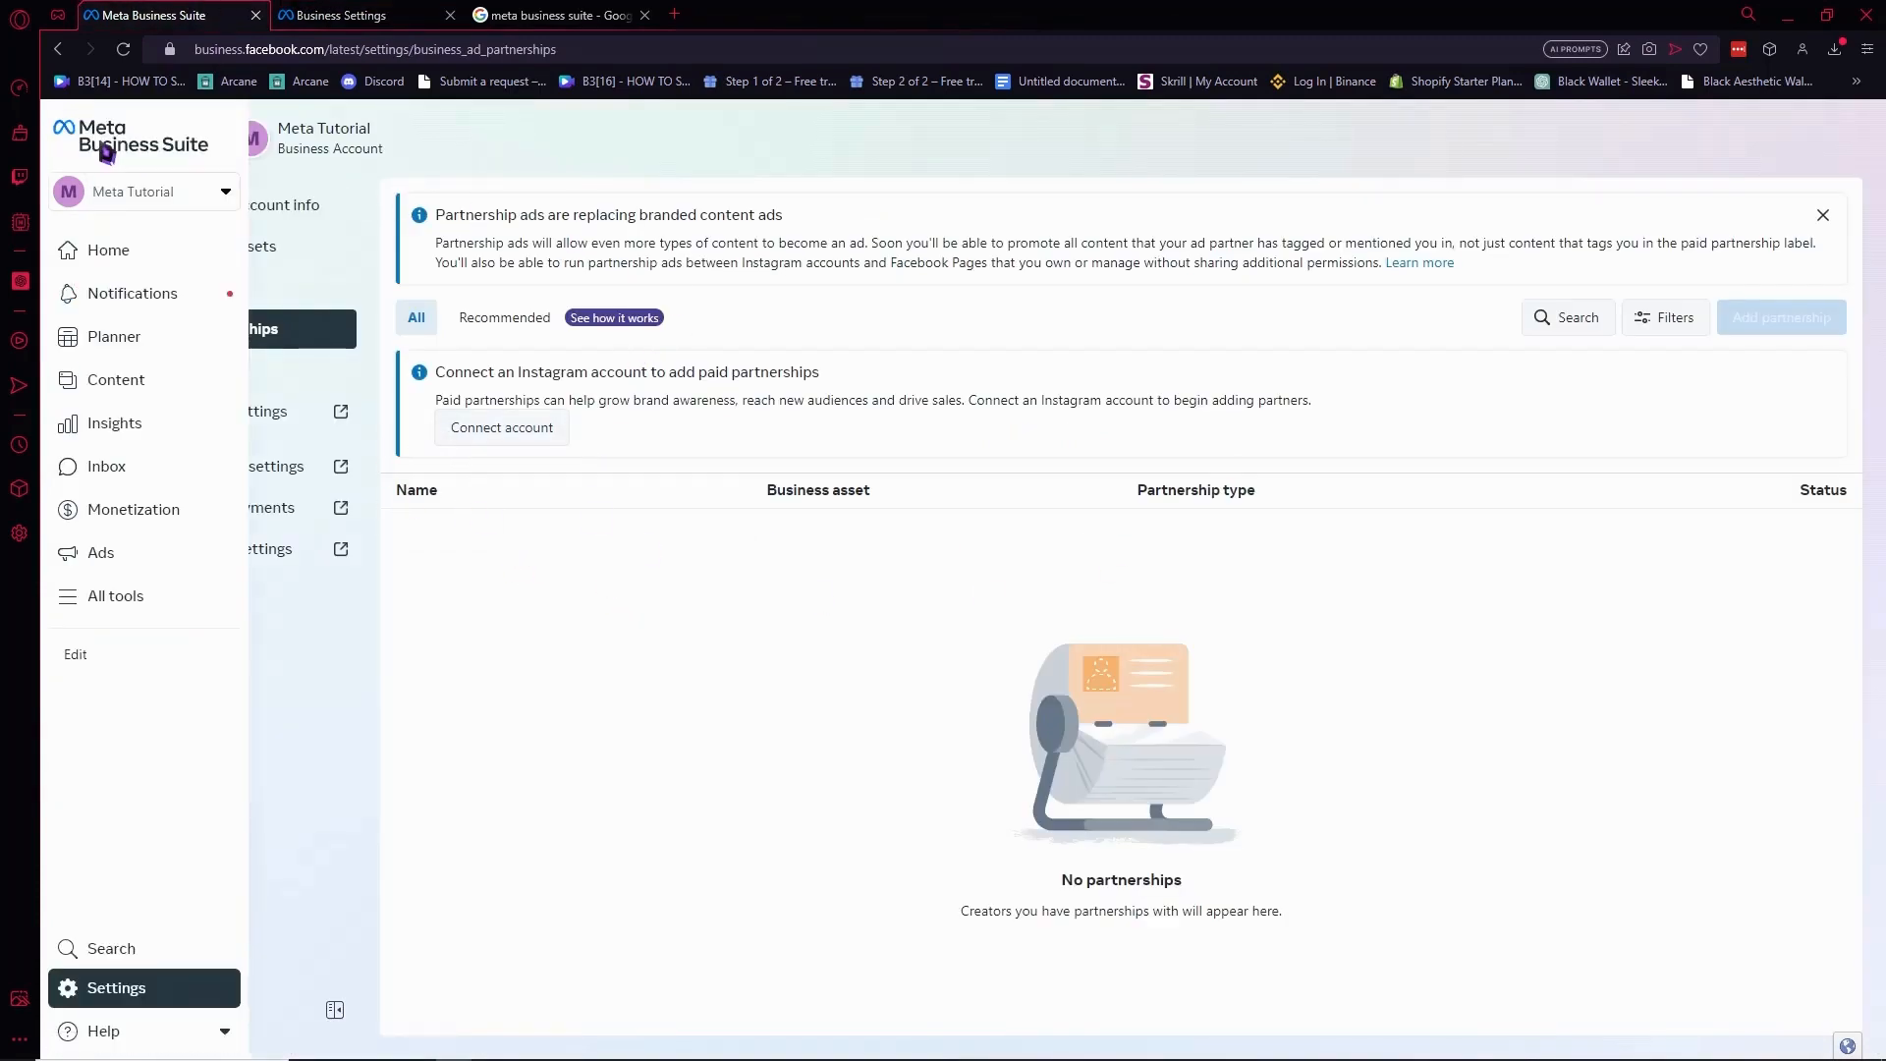